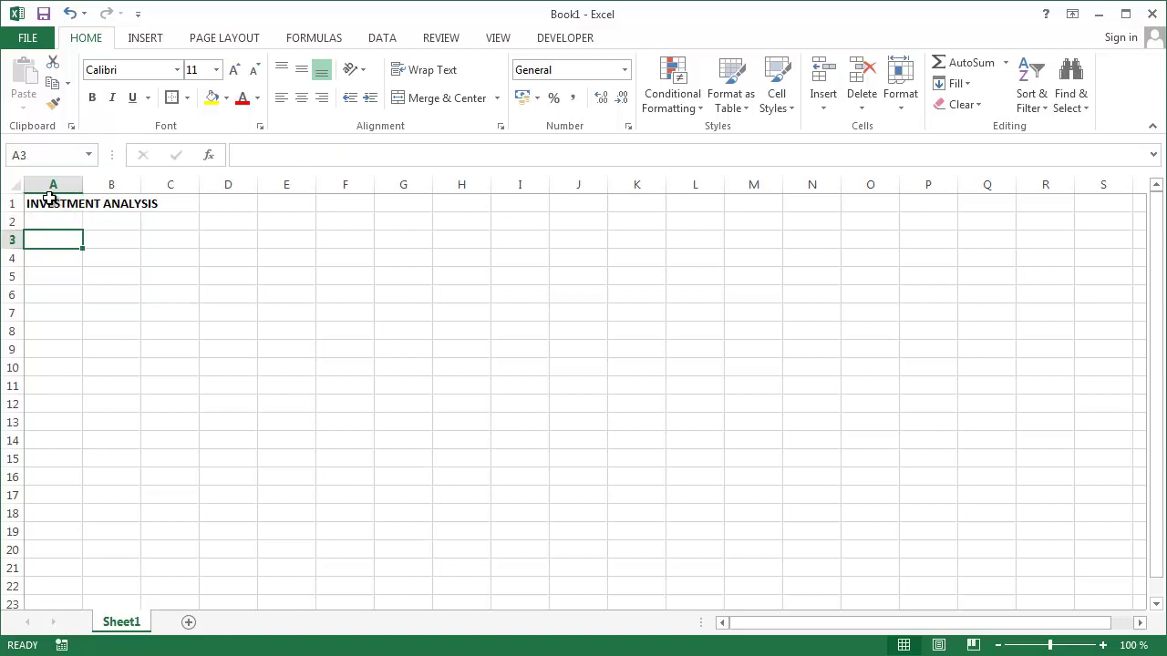
Enter the labels Initial investment, Initial income and Income growth rate in cells A3 to A5
text(In)
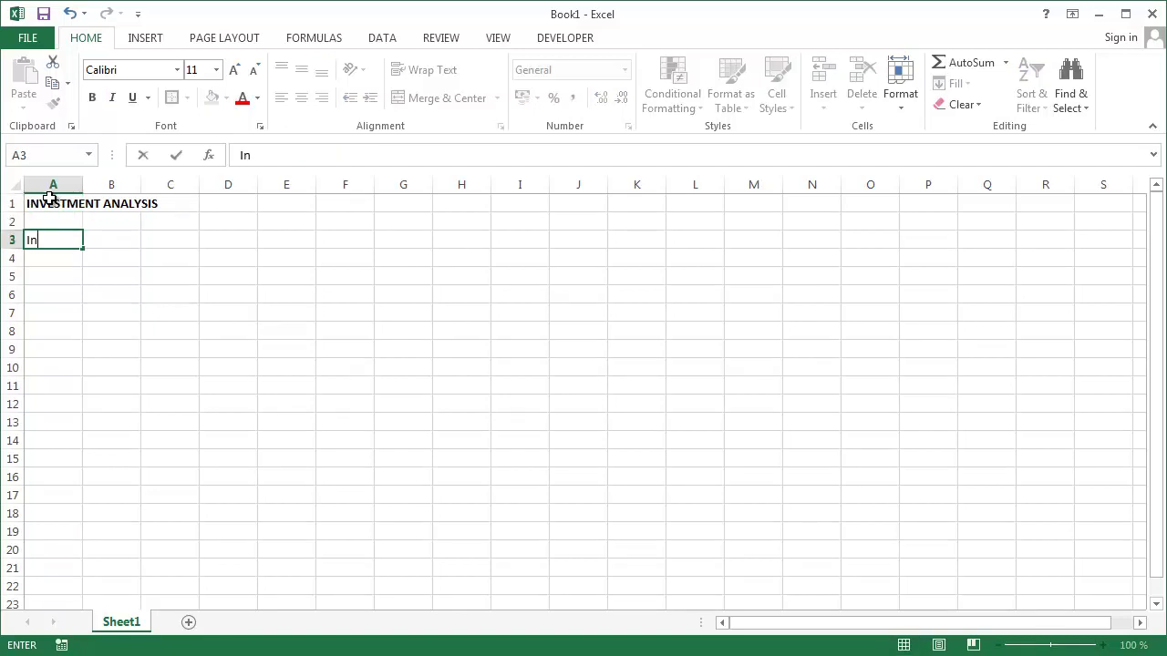
text(itial investment)
key(Return)
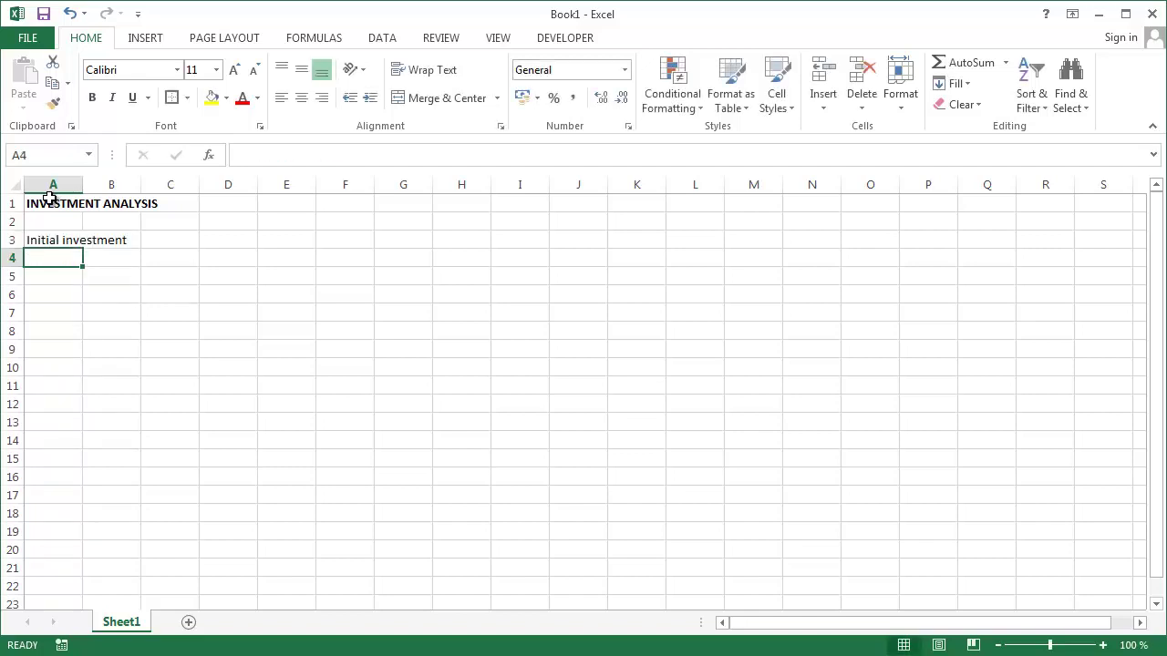
text(Initial i)
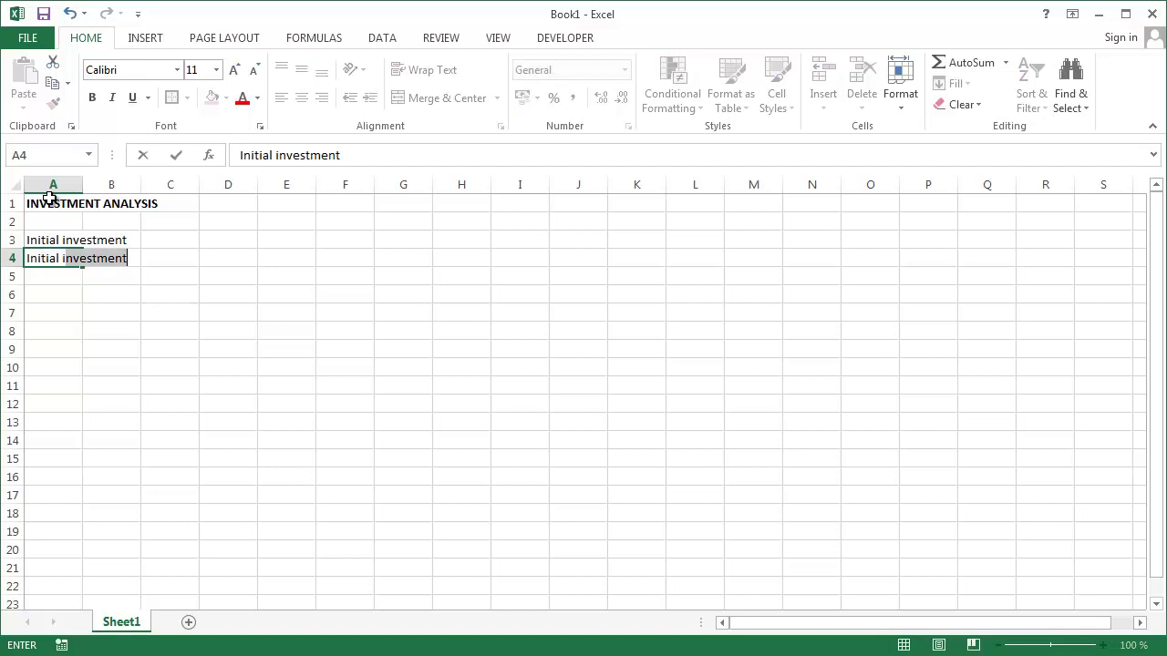
text(ncome)
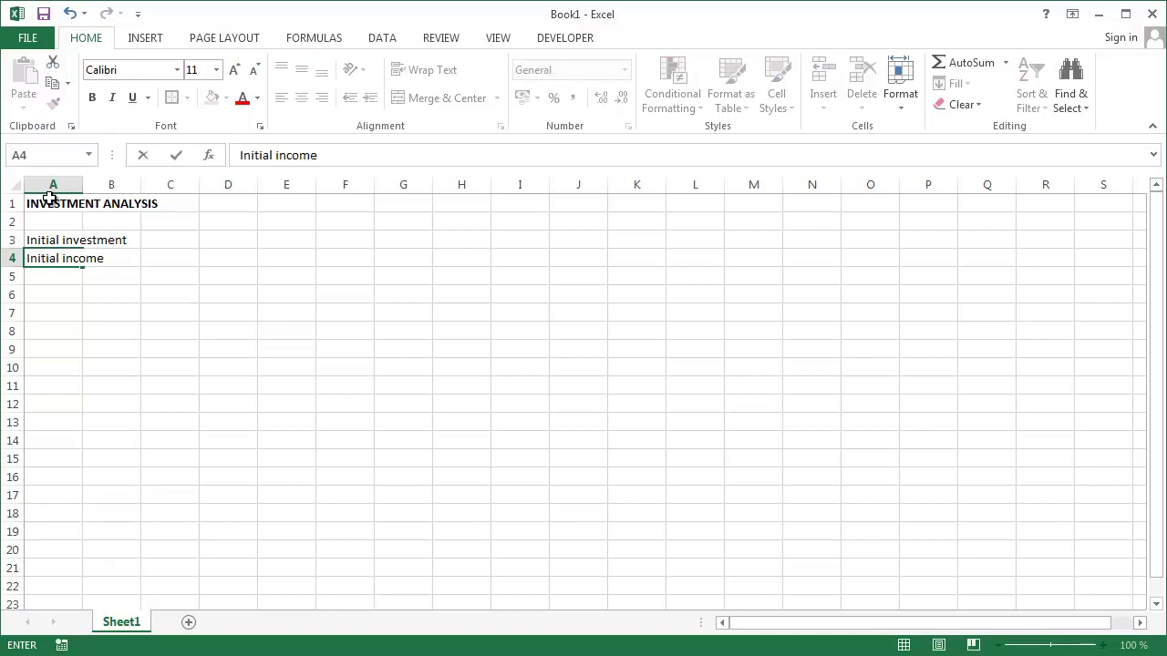
key(Return)
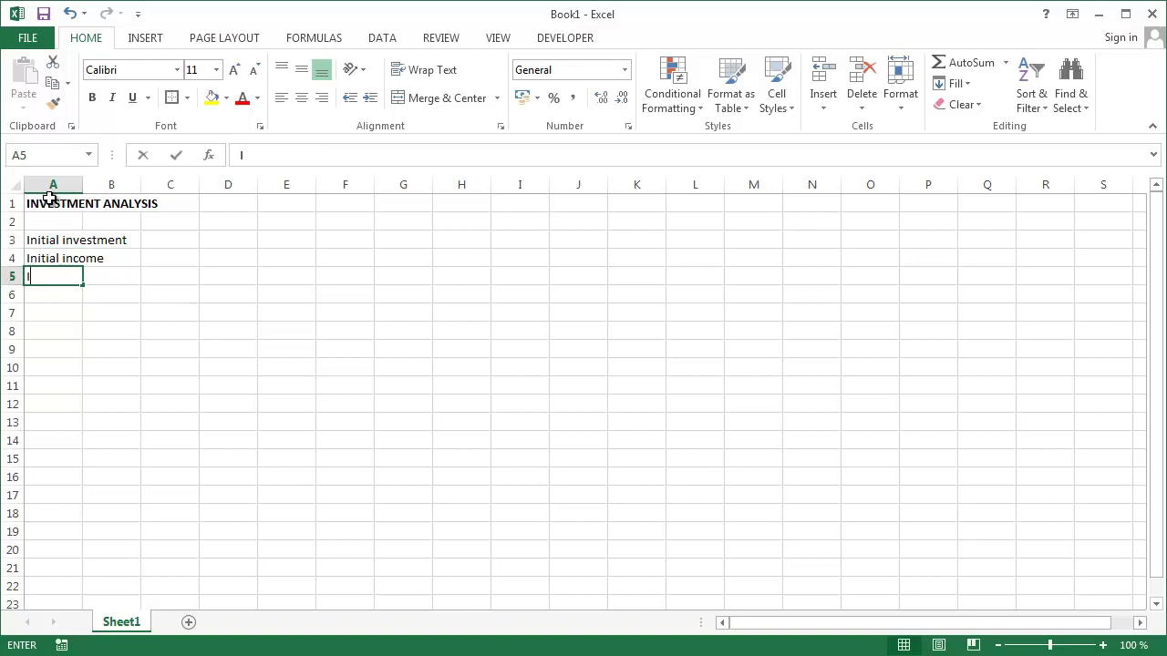
text(Income)
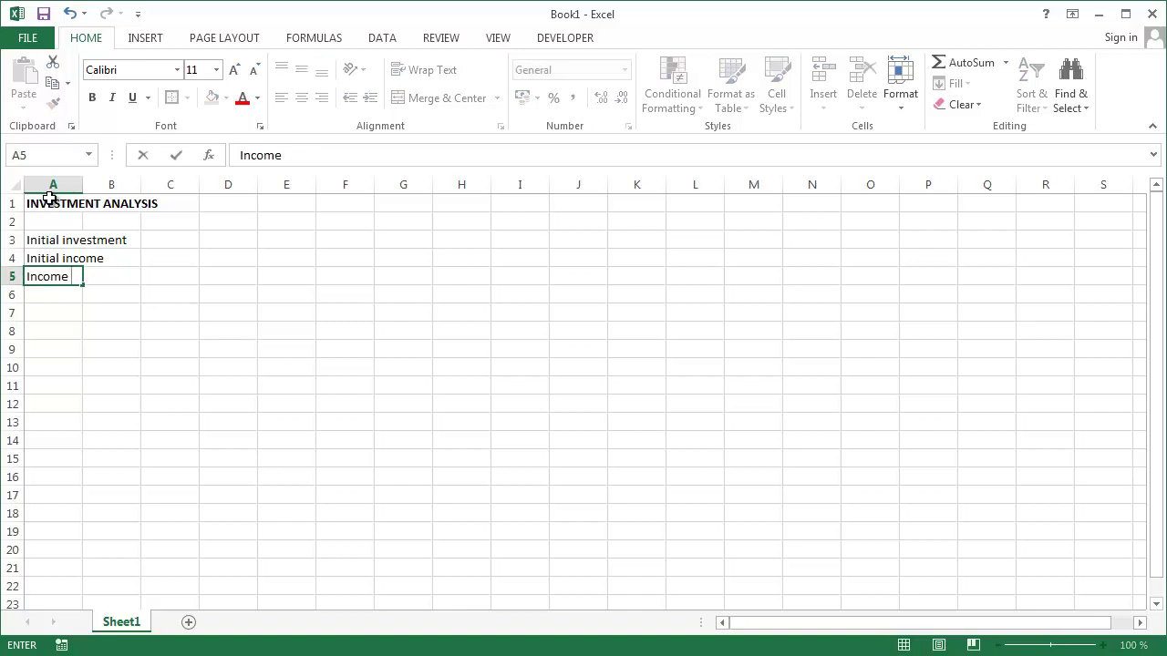
text( growth rate)
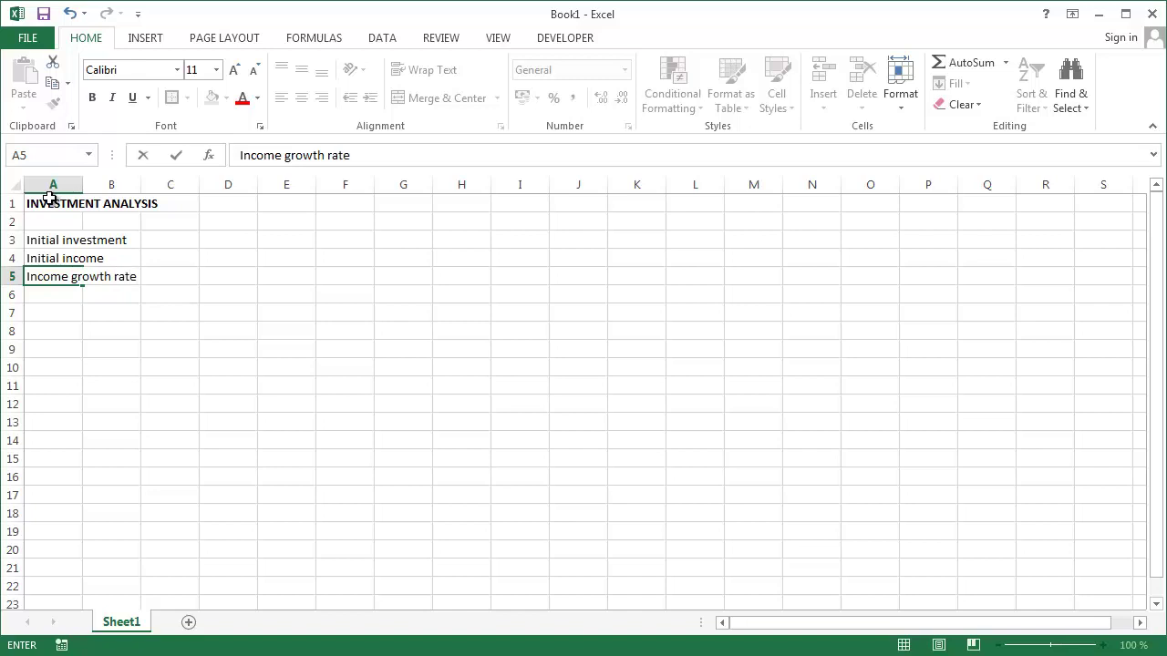
key(Return)
Enter the labels Initial expenses in C4 and Expense growth rate in C5
key(Up)
key(Up)
key(Right)
key(Right)
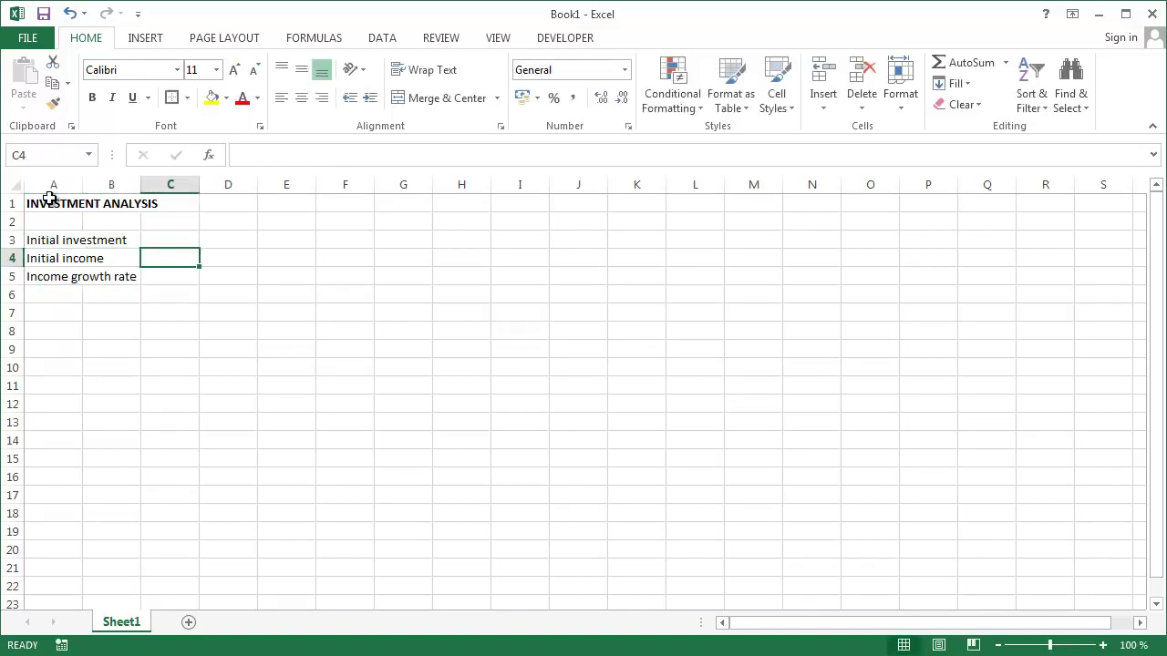
text(Initial expenses)
key(Return)
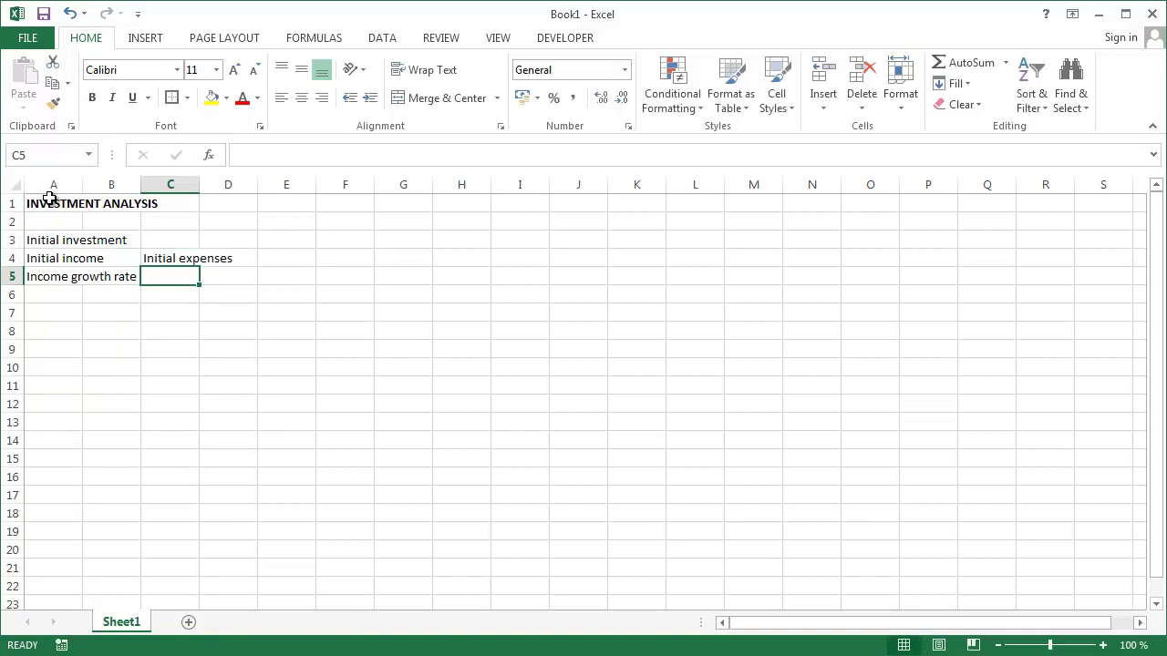
text(Expens)
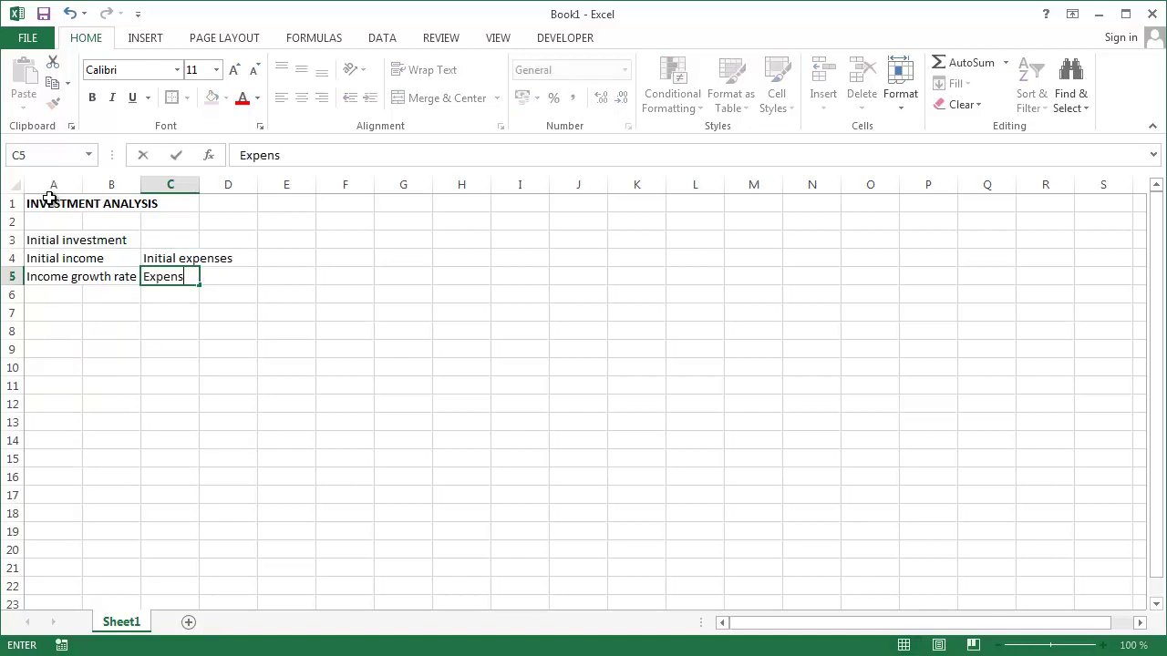
text(e growth rate)
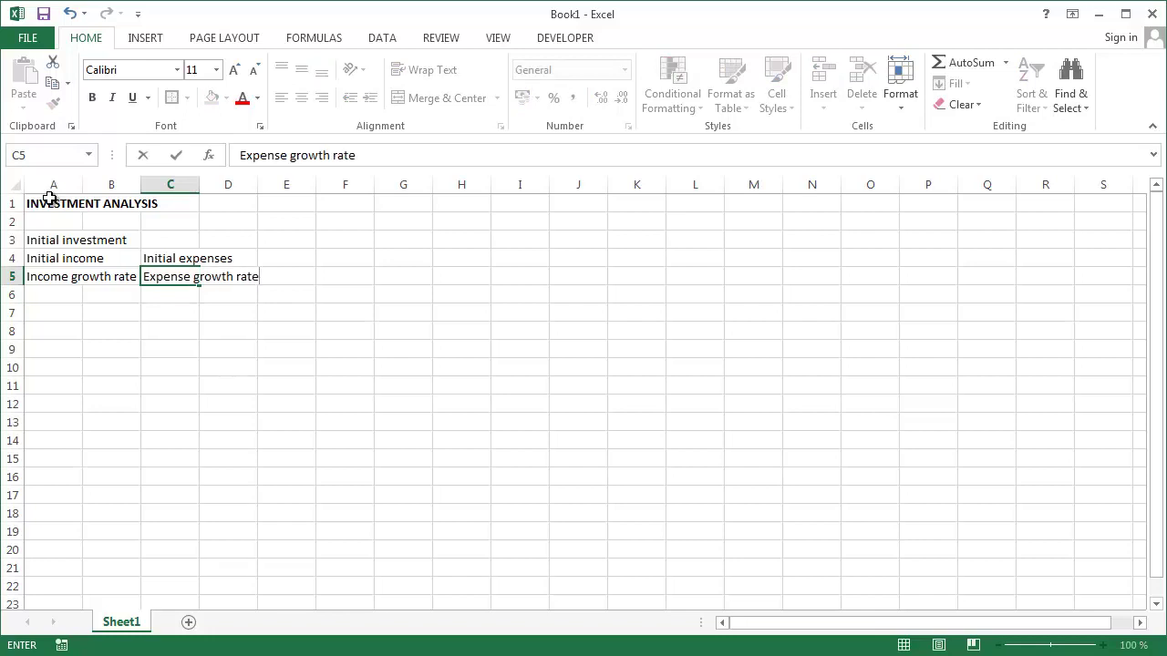
key(Return)
Enter the labels Discount rate in E4 and Years in E5
key(Up)
key(Up)
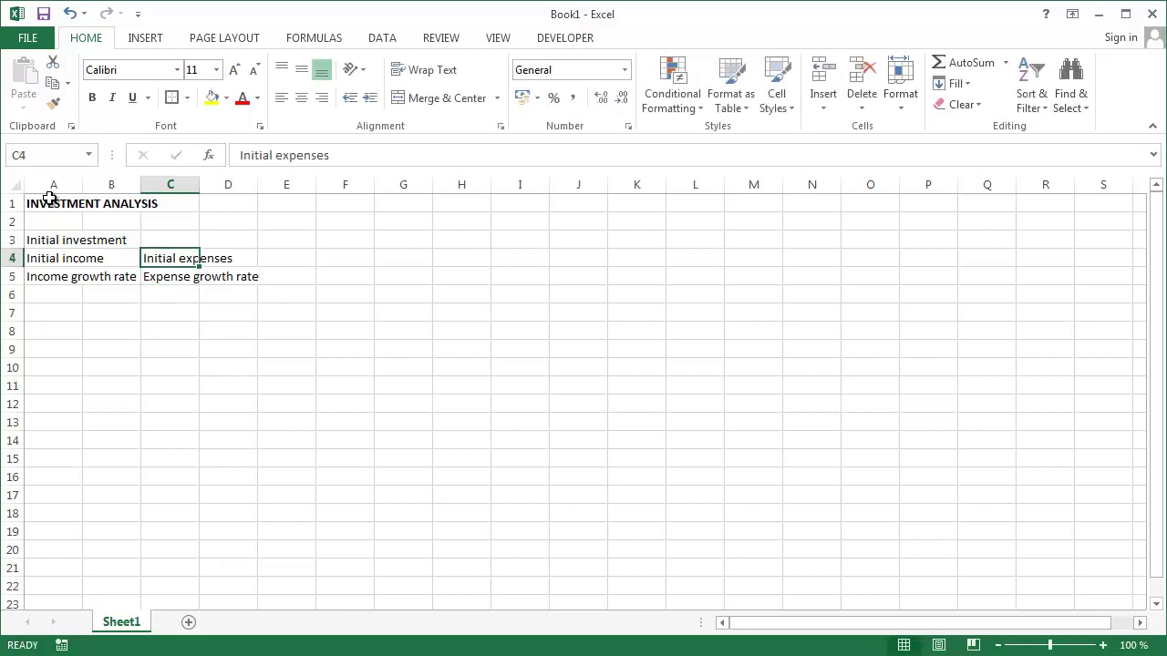
key(Right)
key(Right)
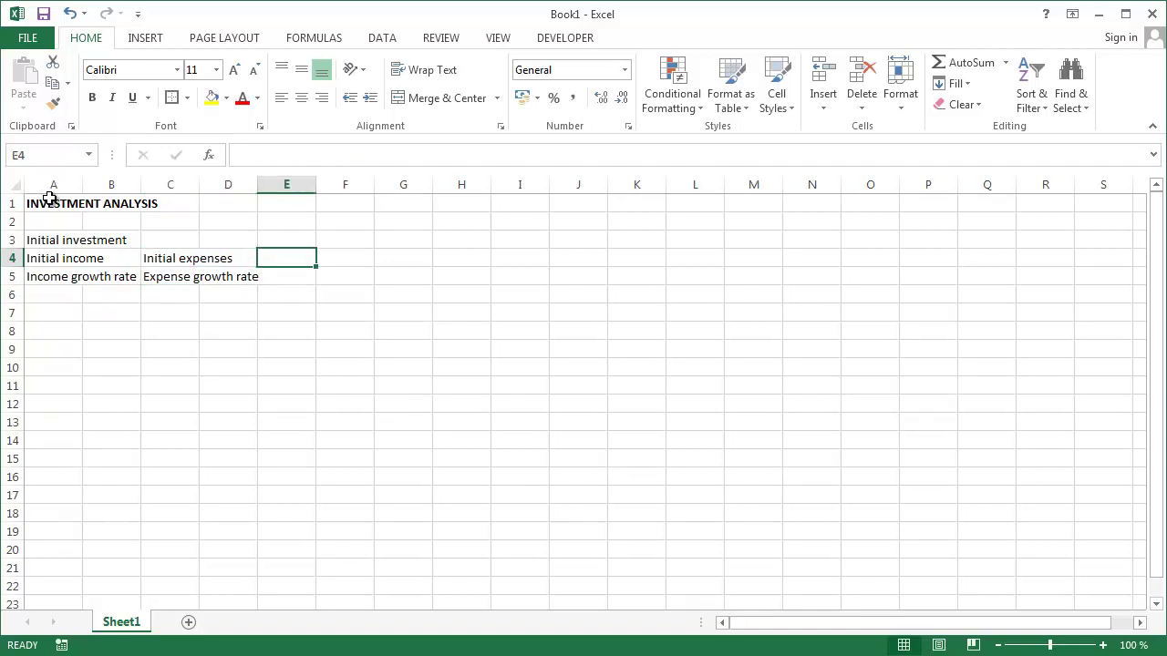
text(Discount rate)
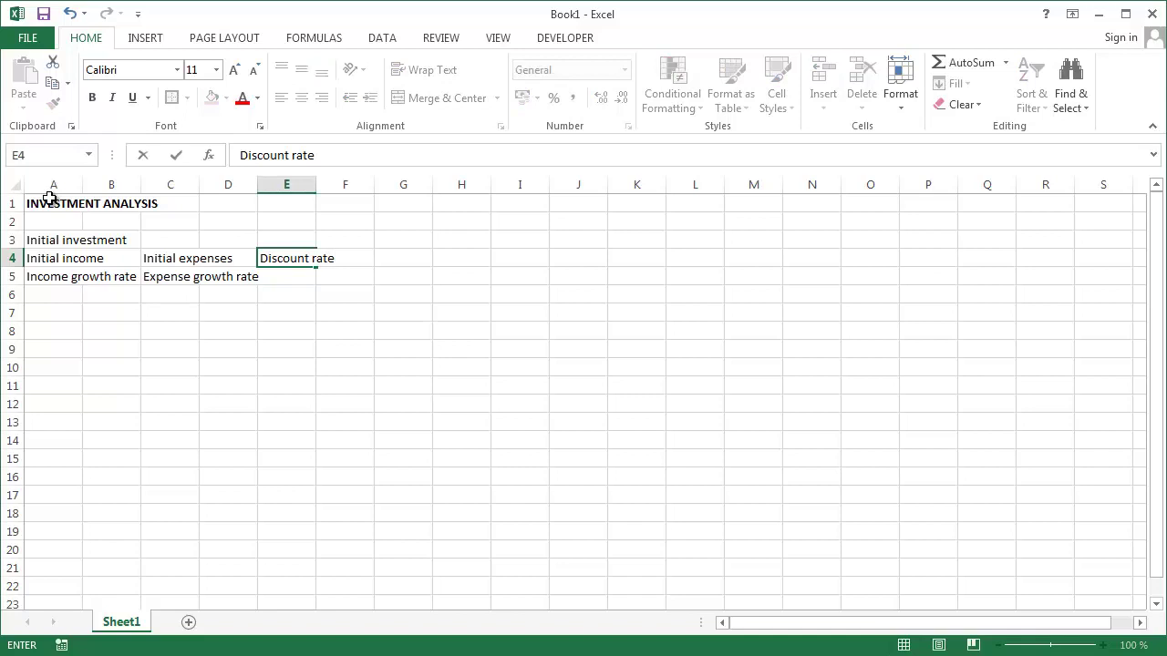
key(Return)
text(Y)
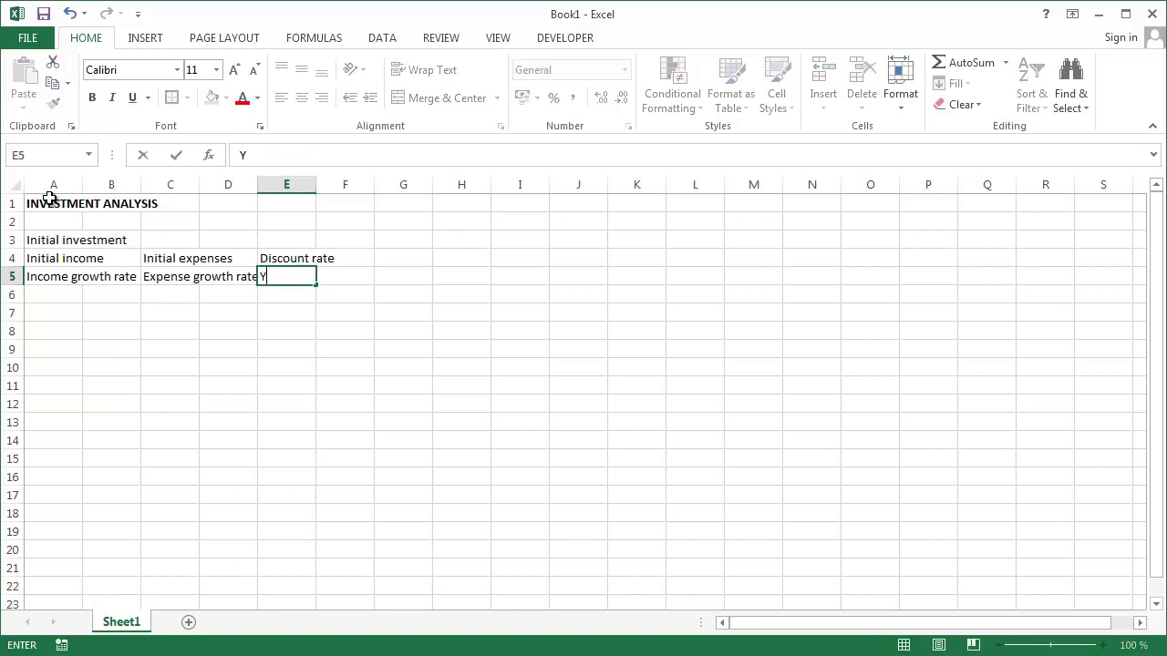
text(ears)
key(Return)
key(Up)
key(Up)
key(Up)
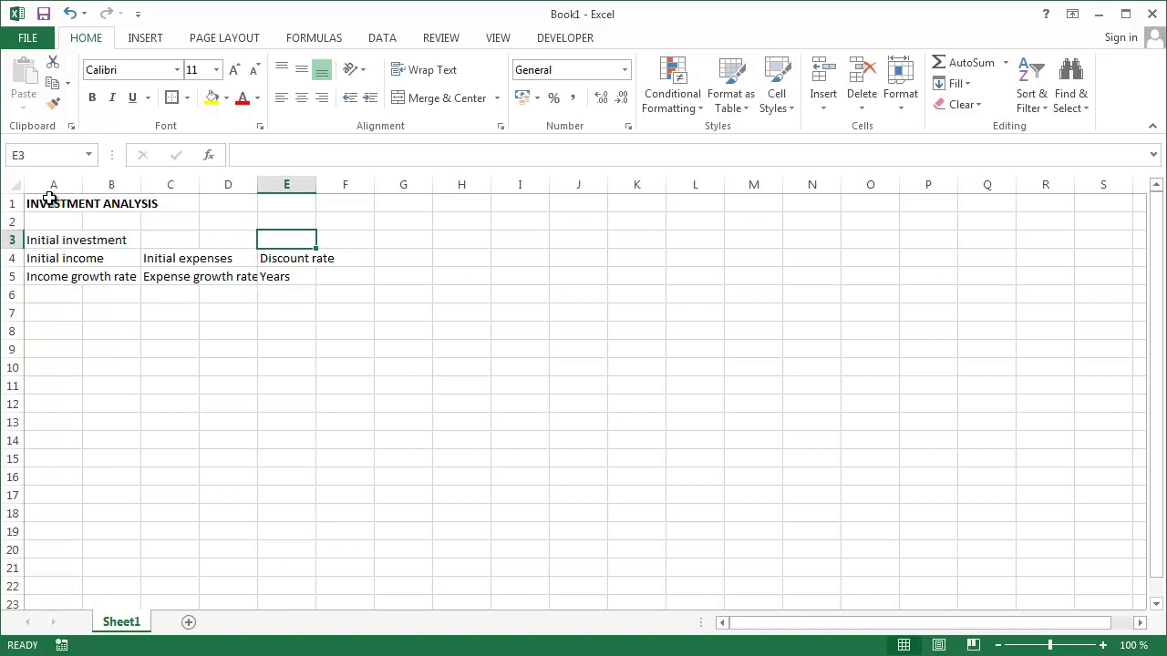
Set the width of columns A through G to 15
drag(55, 185, 417, 182)
right_click(421, 188)
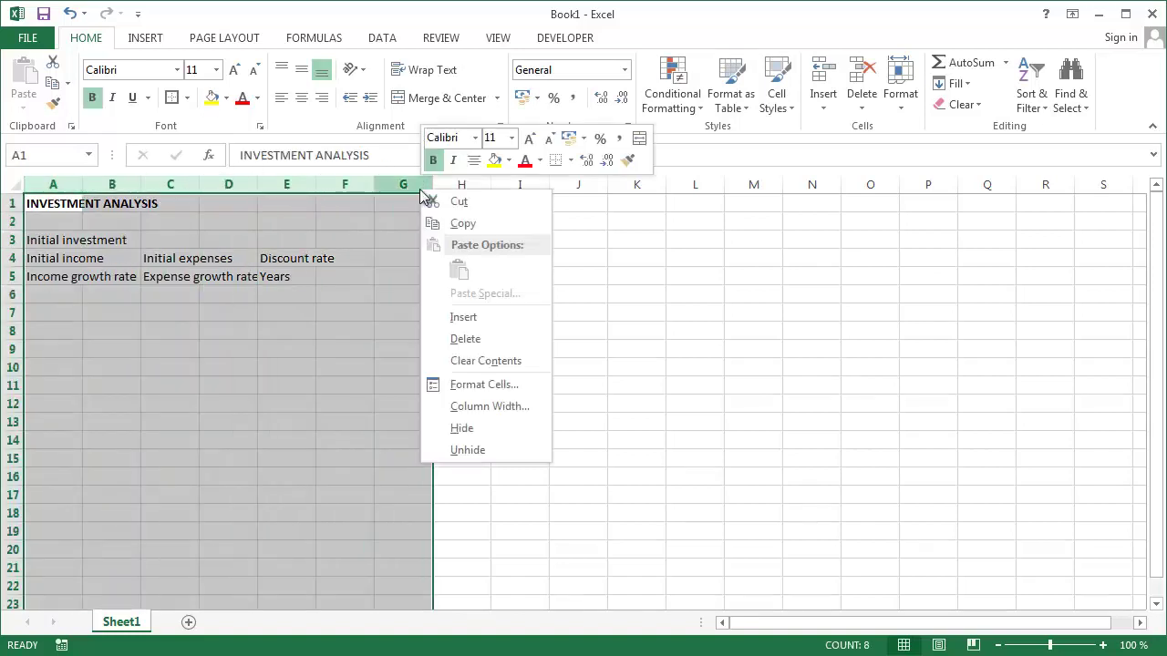
click(501, 406)
text(15)
key(Return)
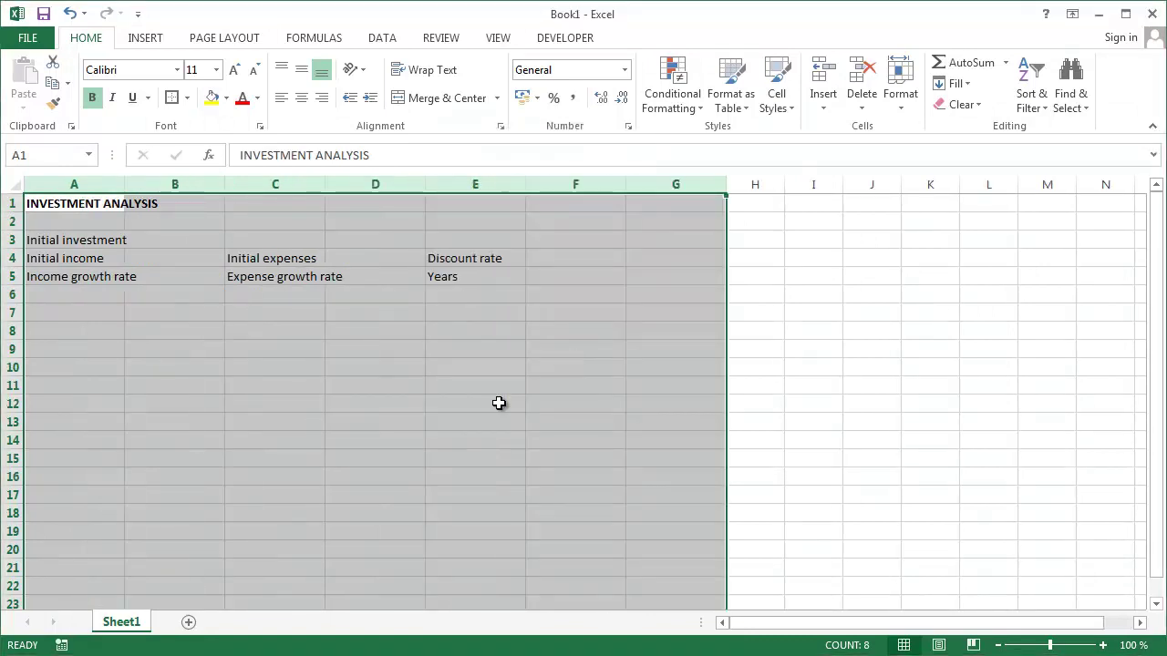
Apply a thick outer border around the assumptions block A3:F5
drag(58, 242, 592, 282)
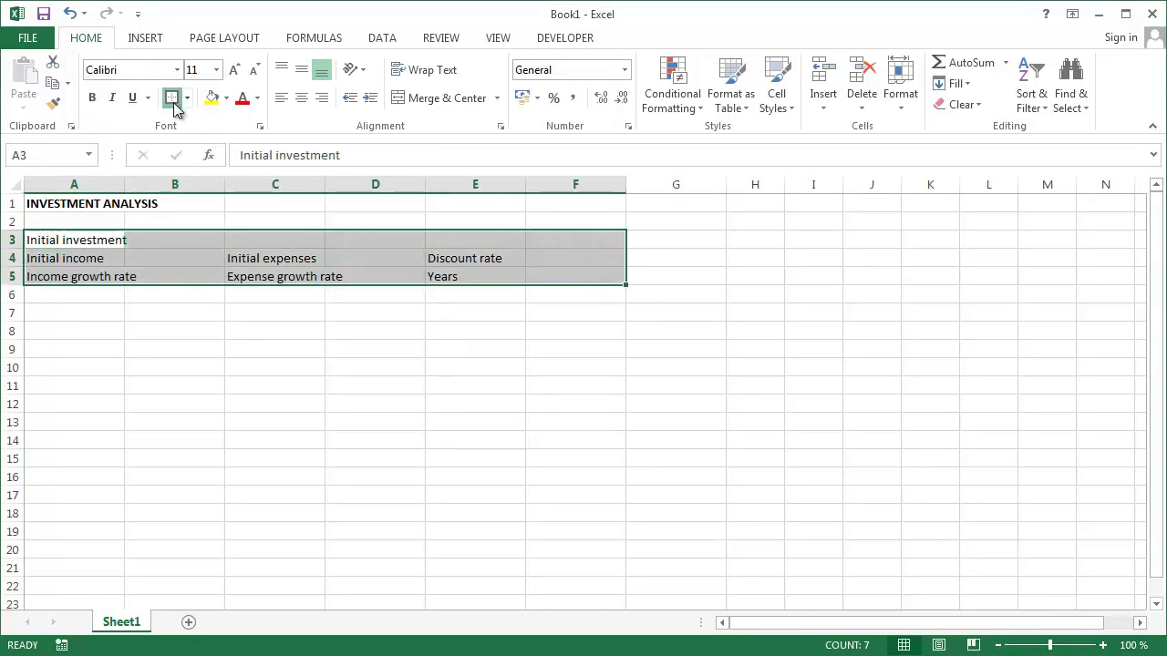
click(172, 98)
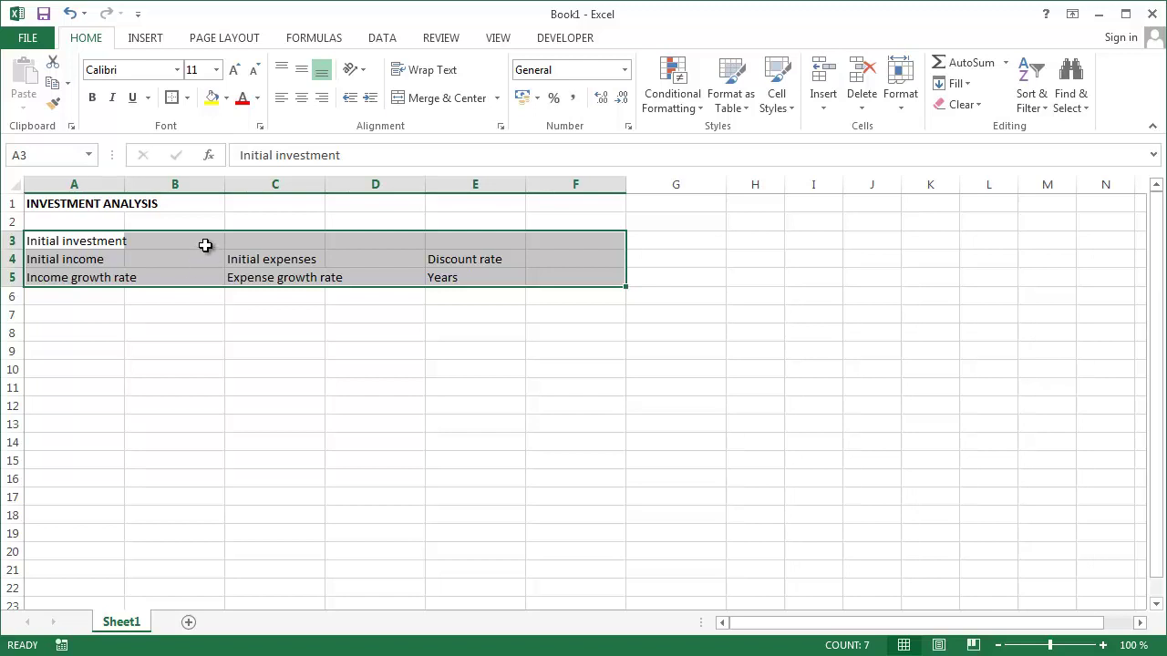
Enter 300000 as the initial investment in B3, 200000 as initial income in B4 and 6% as income growth rate in B5
click(205, 244)
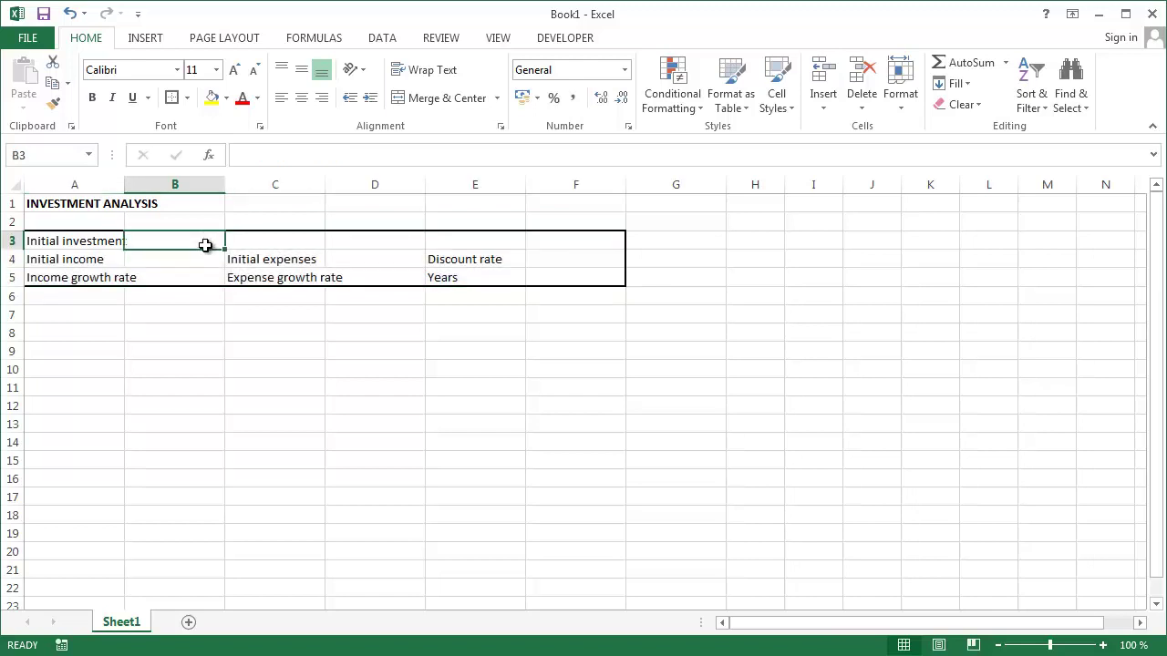
text(300000)
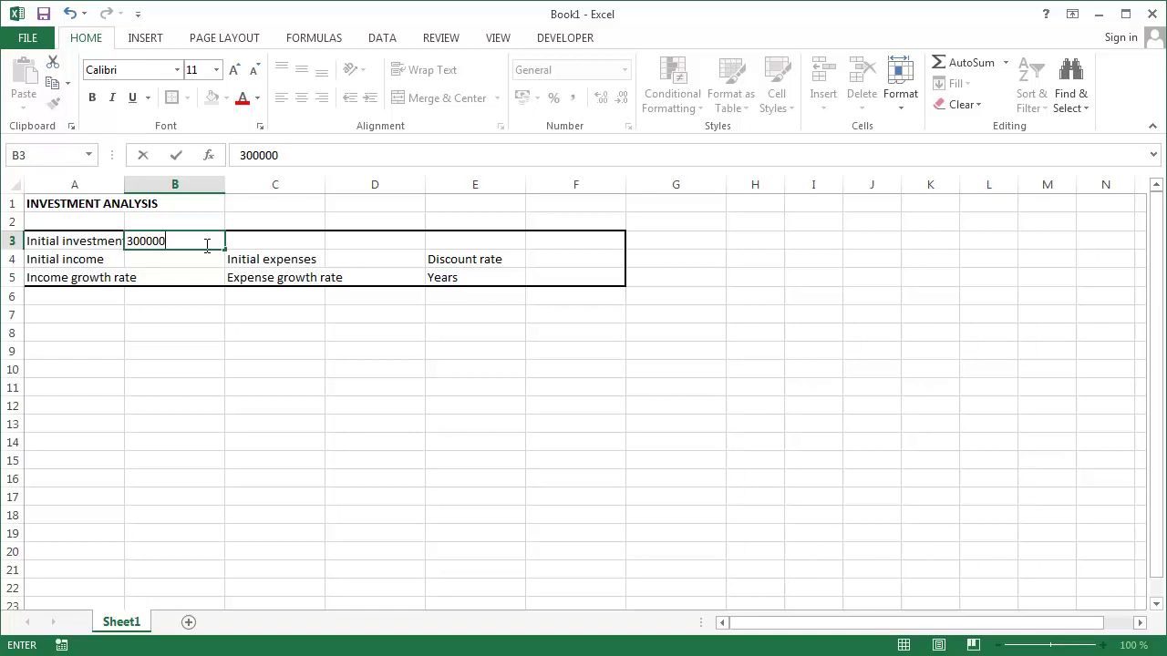
key(Return)
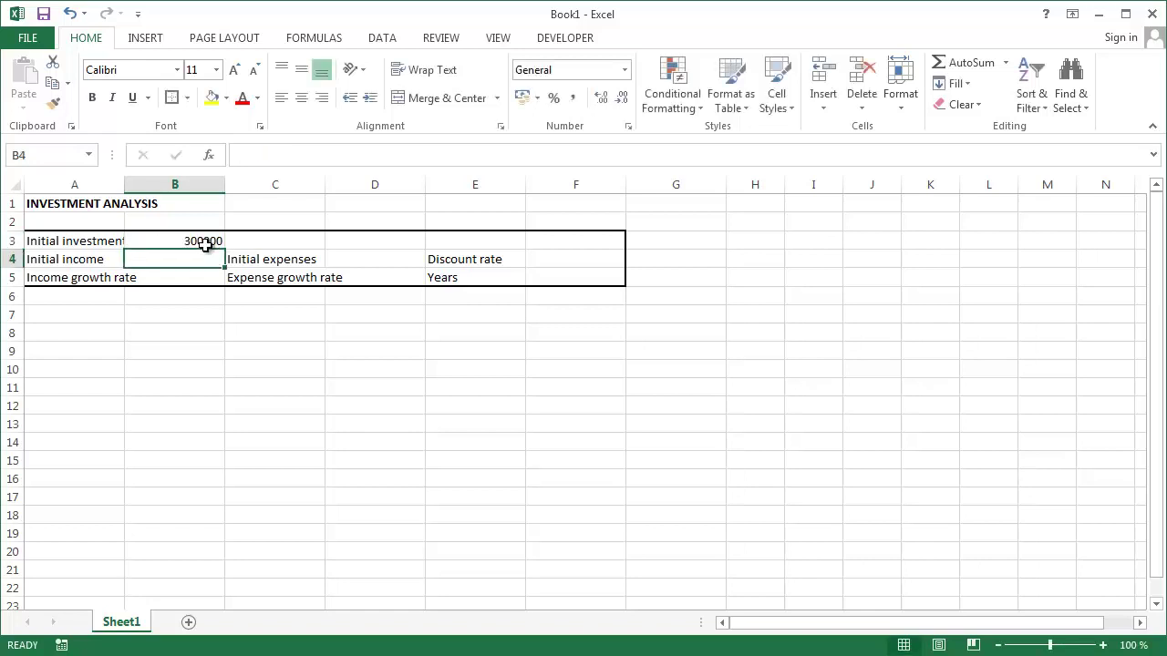
text(200)
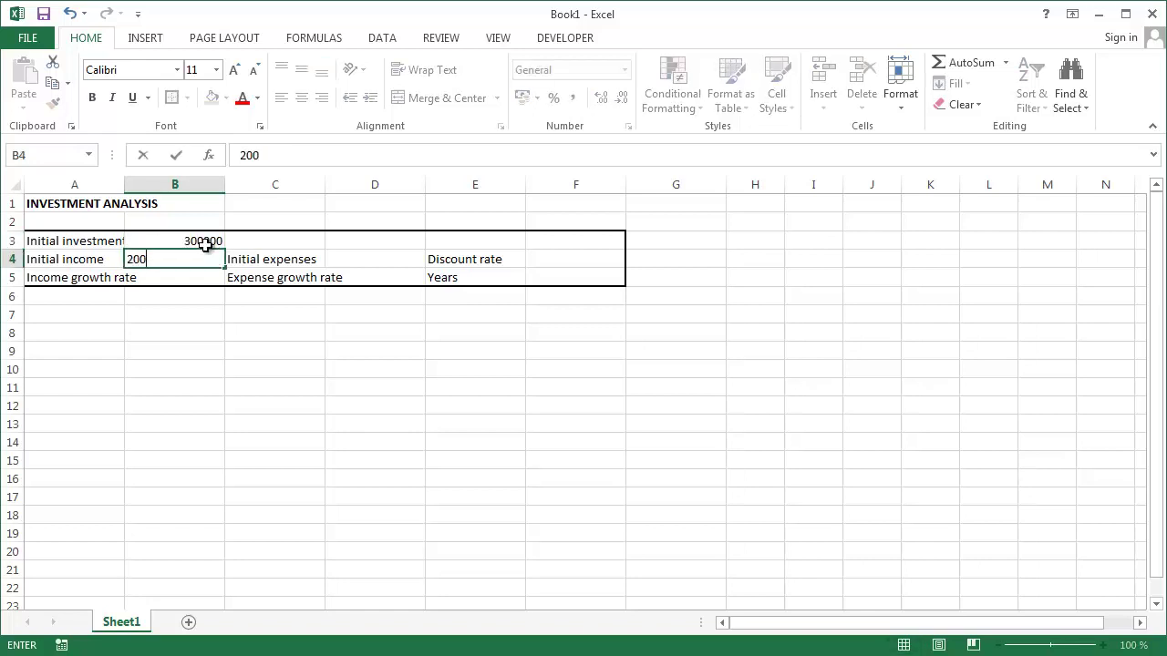
text(000)
key(Return)
key(Up)
key(Down)
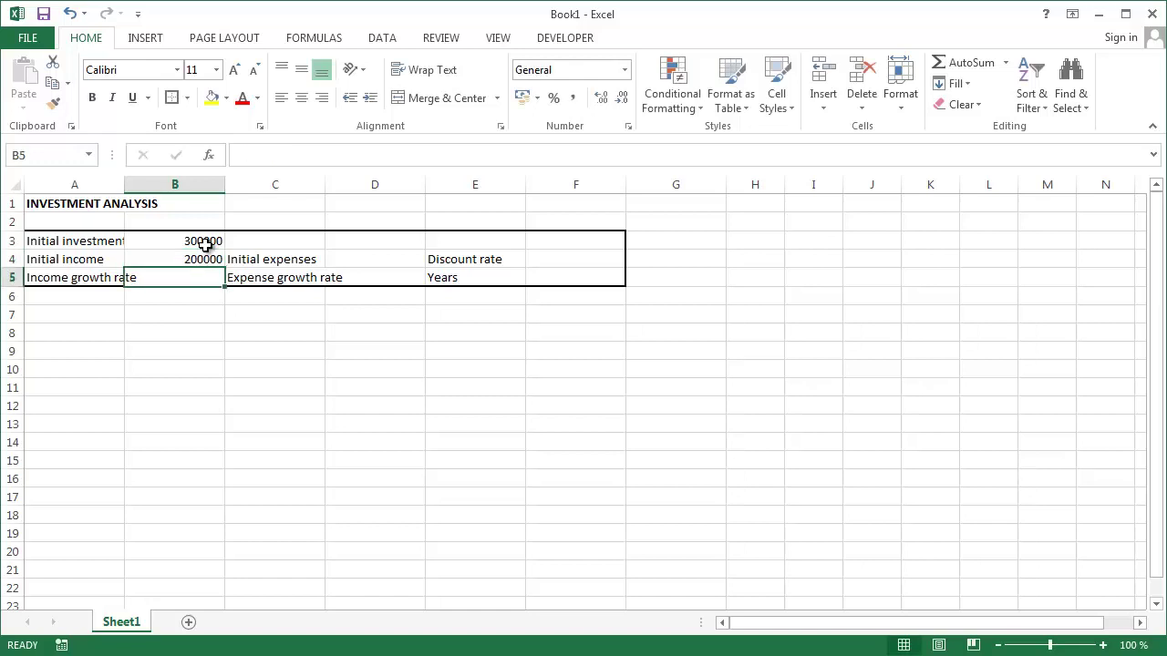
text(6%)
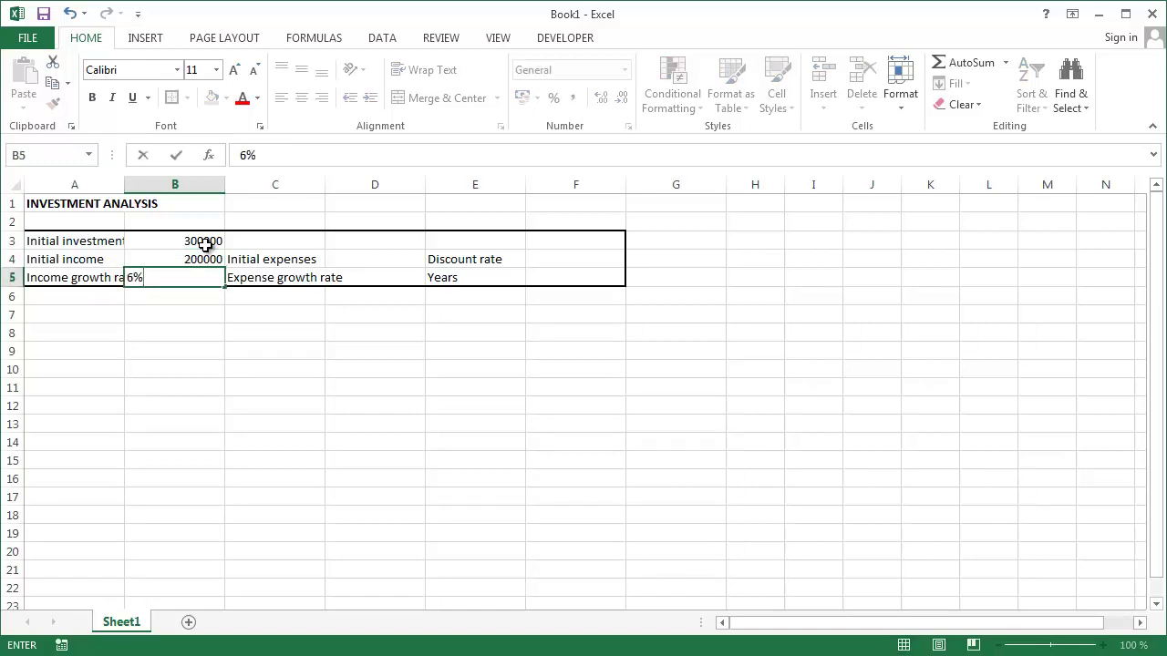
key(Right)
Enter 100000 as the initial expenses in D4 and 7% as the expense growth rate in D5
key(Up)
key(Right)
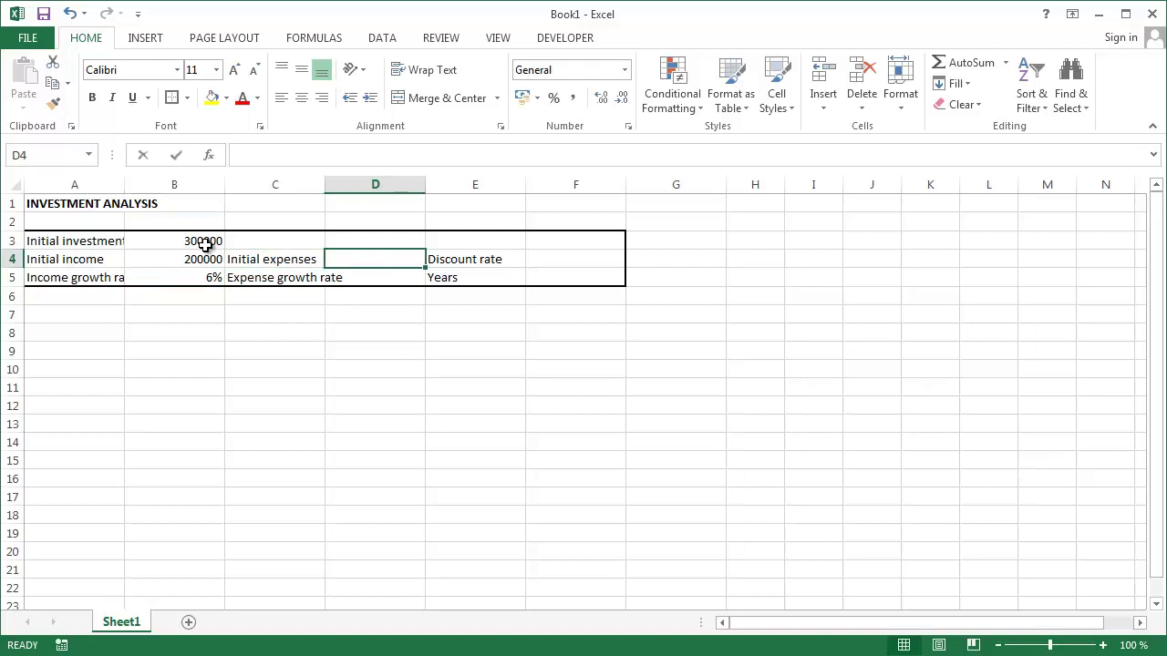
text(100000)
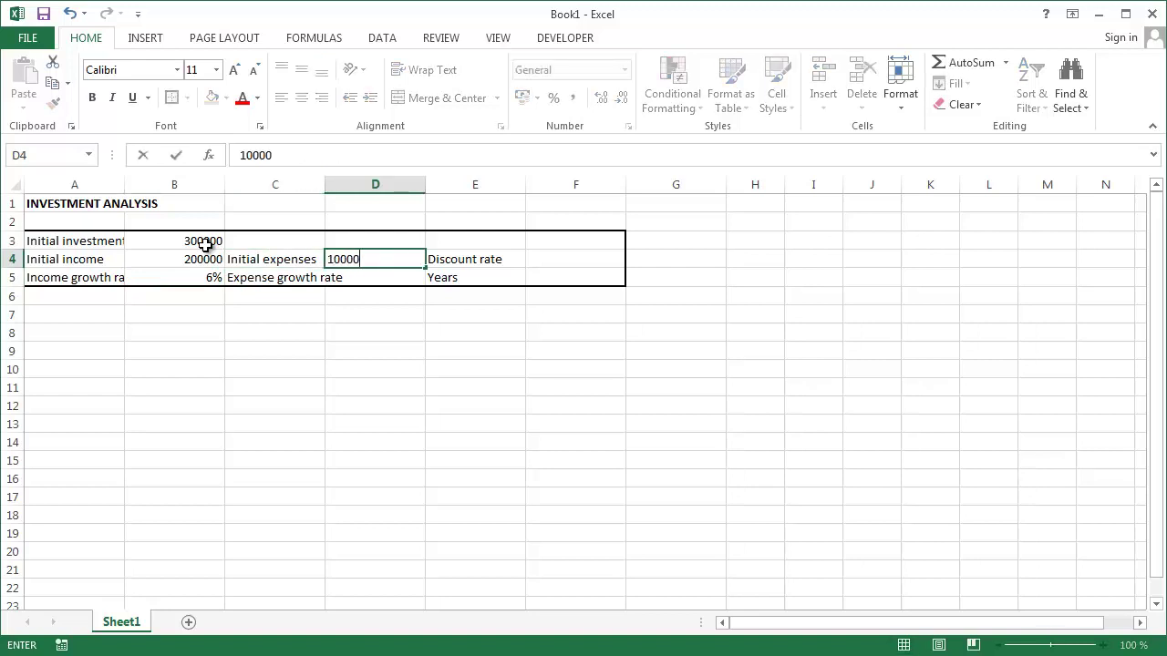
key(Return)
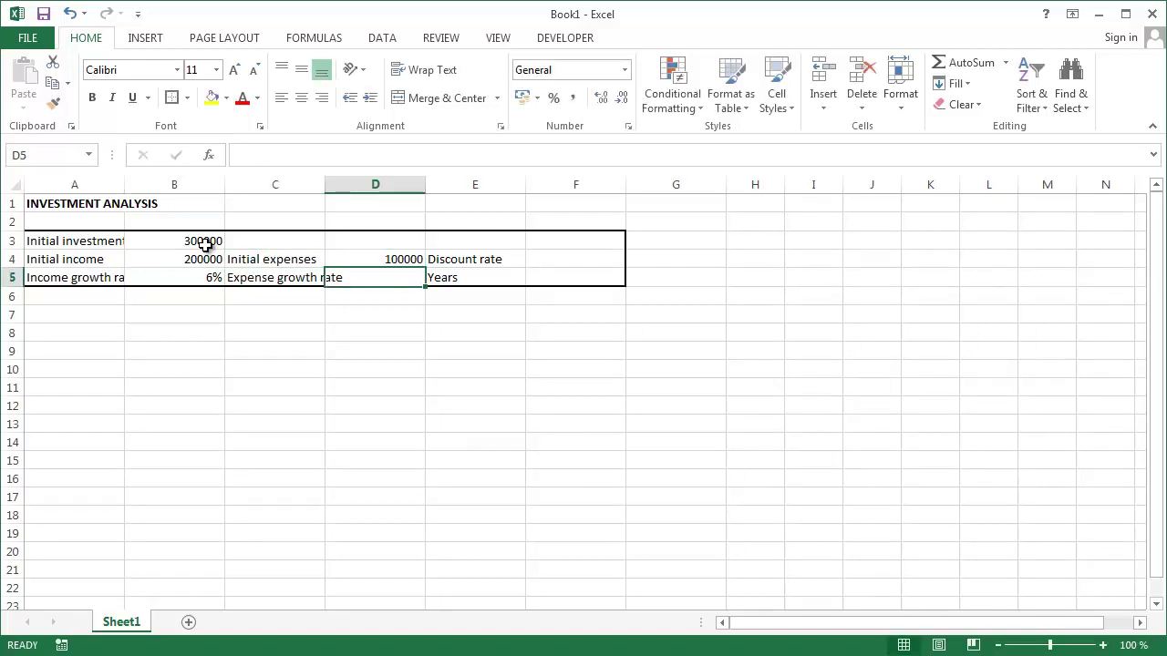
text(7%)
key(Right)
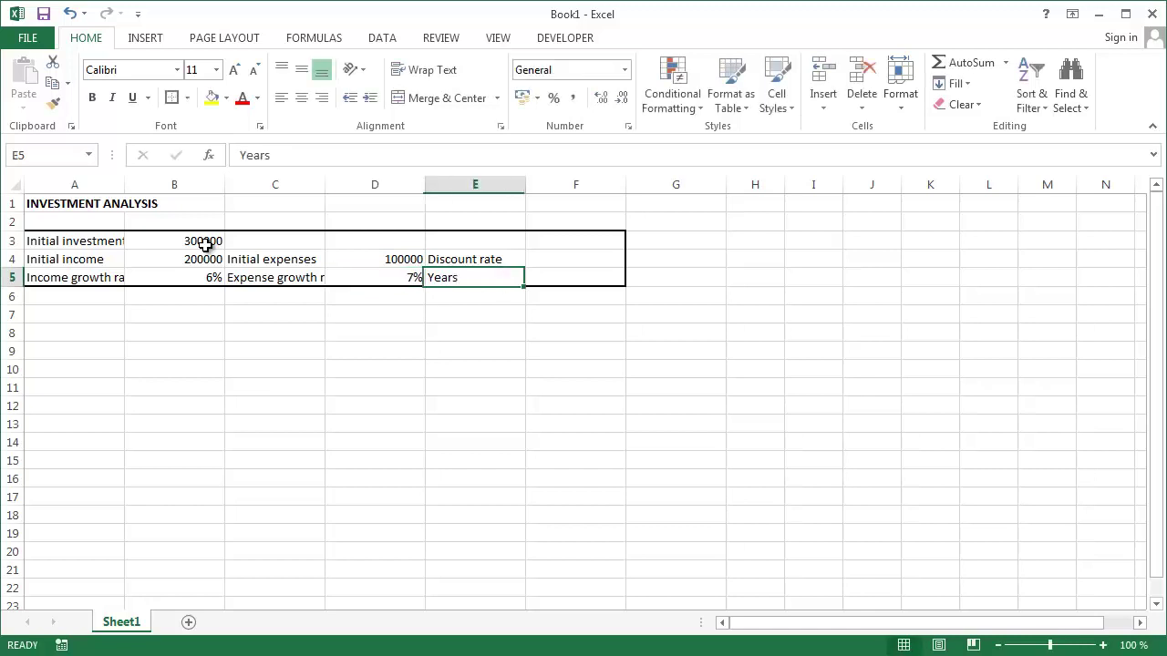
Enter 6% as the discount rate in F4 and 5 as the number of years in F5
key(Up)
key(Right)
text(6)
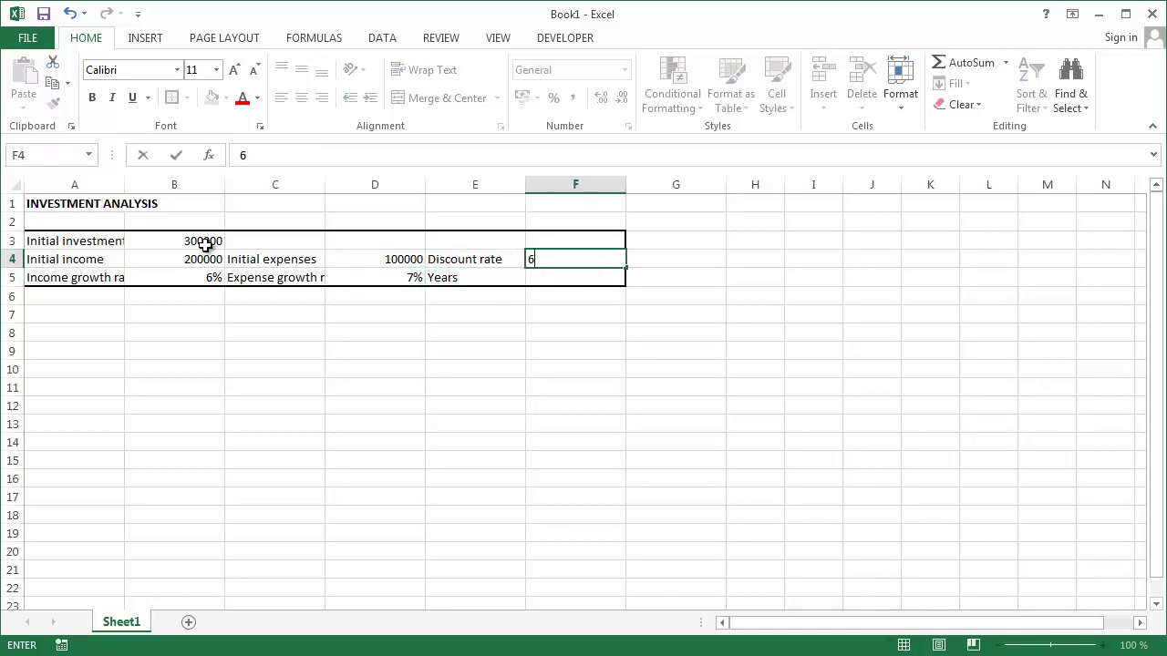
text(%)
key(Return)
text(5)
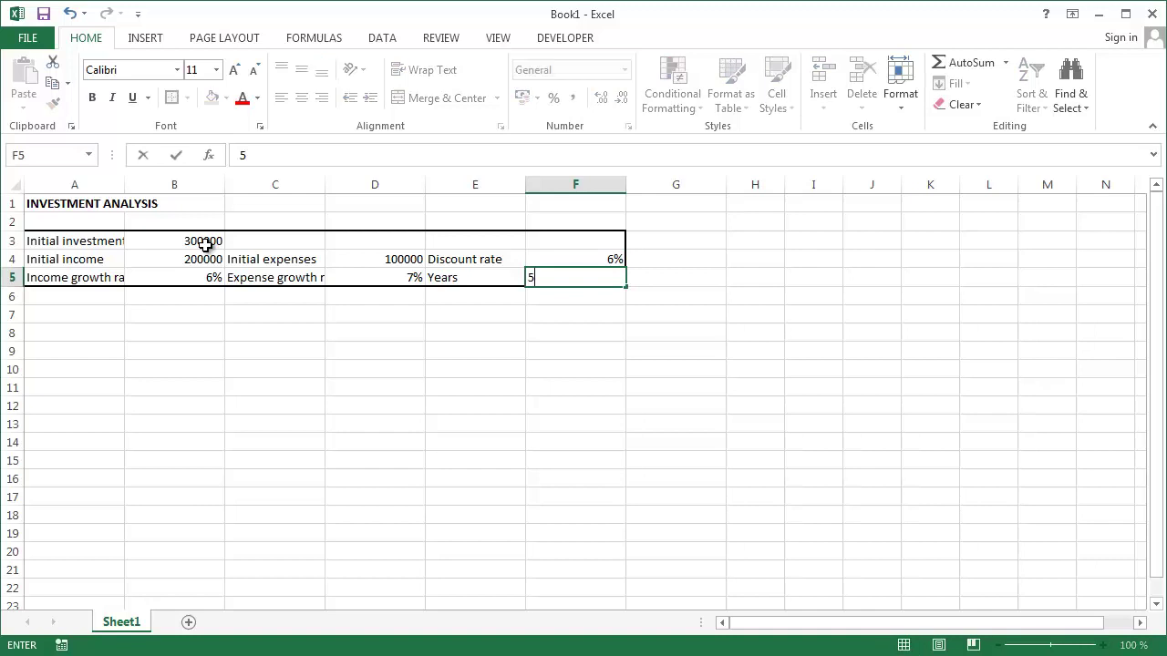
key(Up)
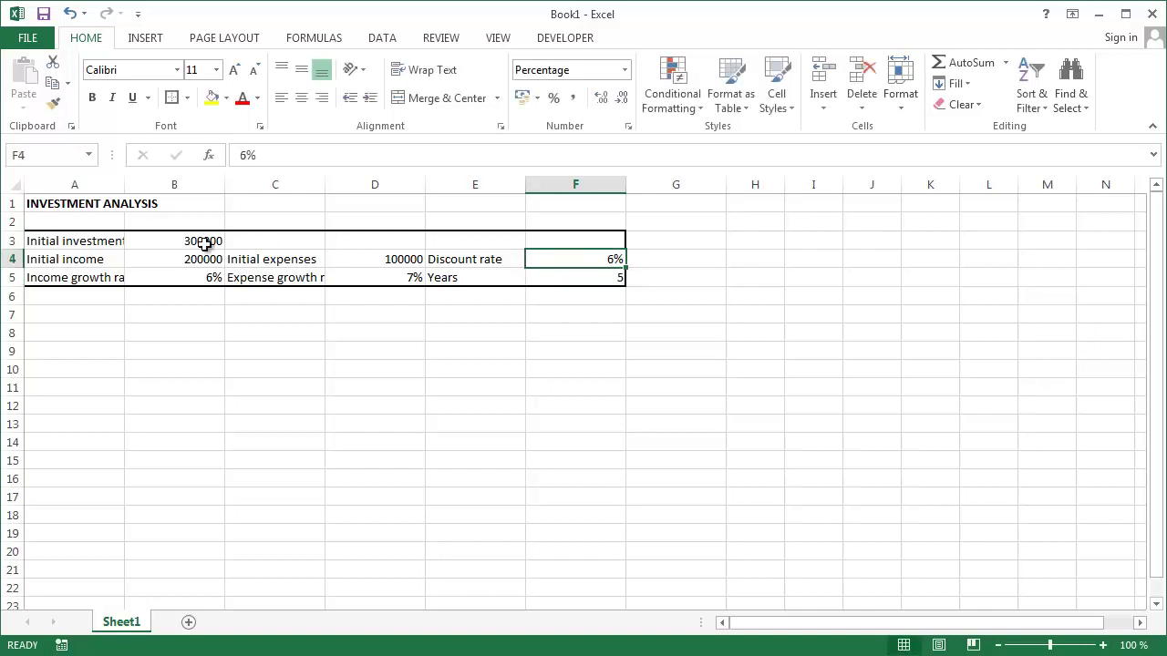
Format the initial investment, initial income and initial expenses amounts (B3, B4, D4) as Currency in € with two decimal places
click(202, 241)
ctrl+click(196, 259)
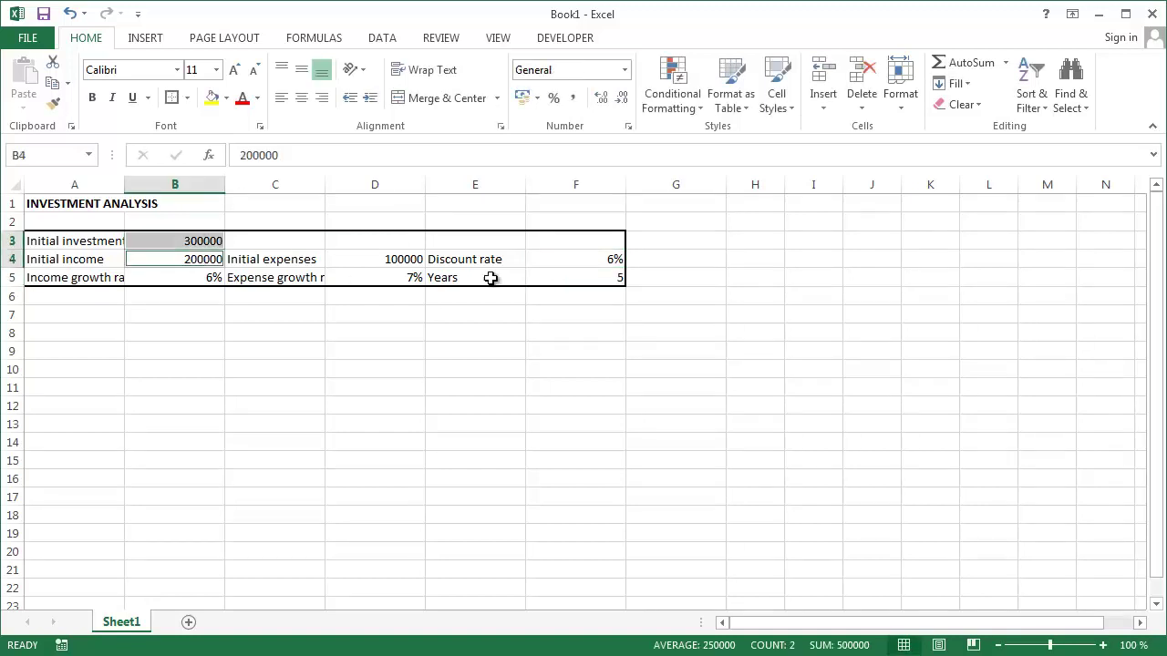
ctrl+click(402, 259)
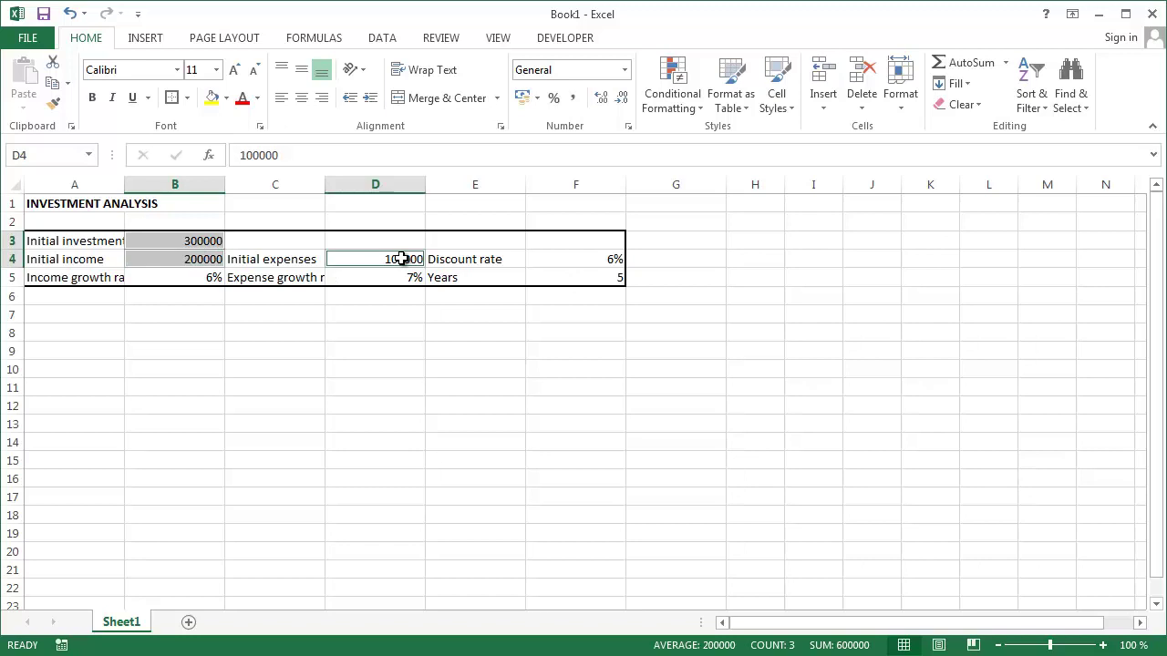
key(ctrl+1)
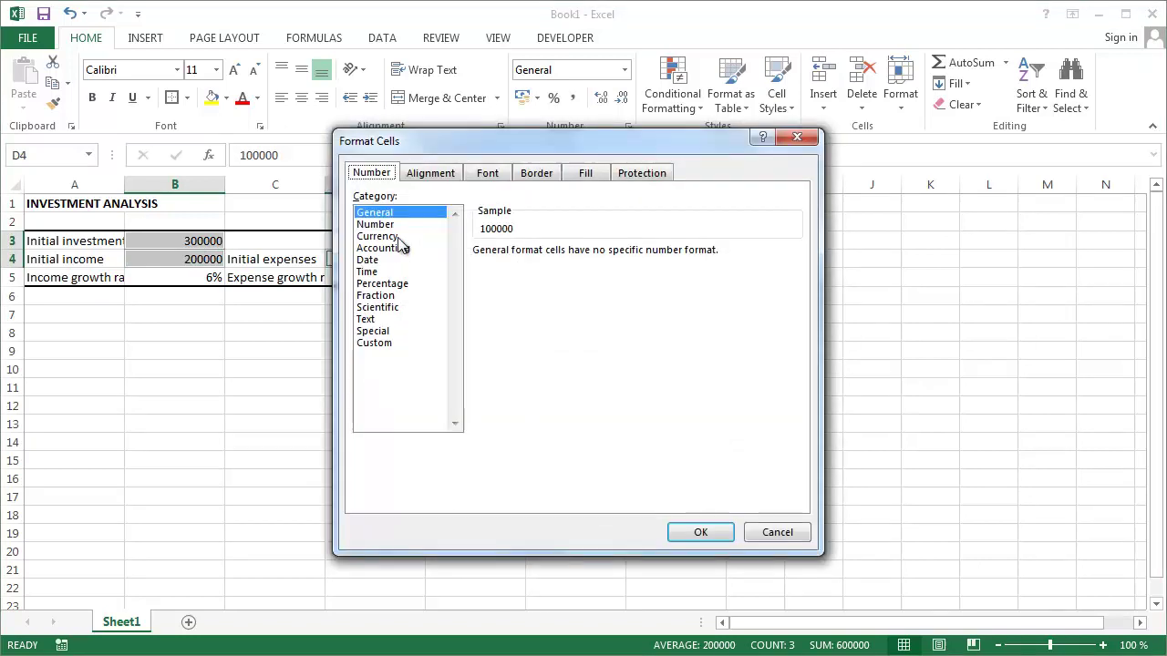
click(399, 237)
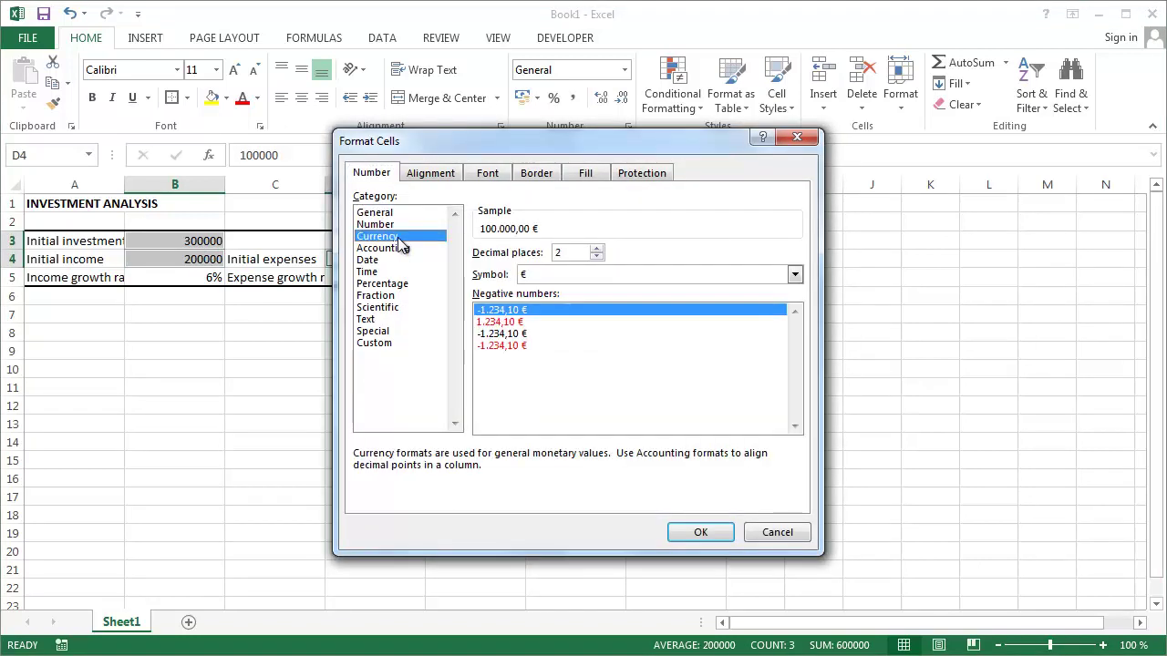
click(700, 533)
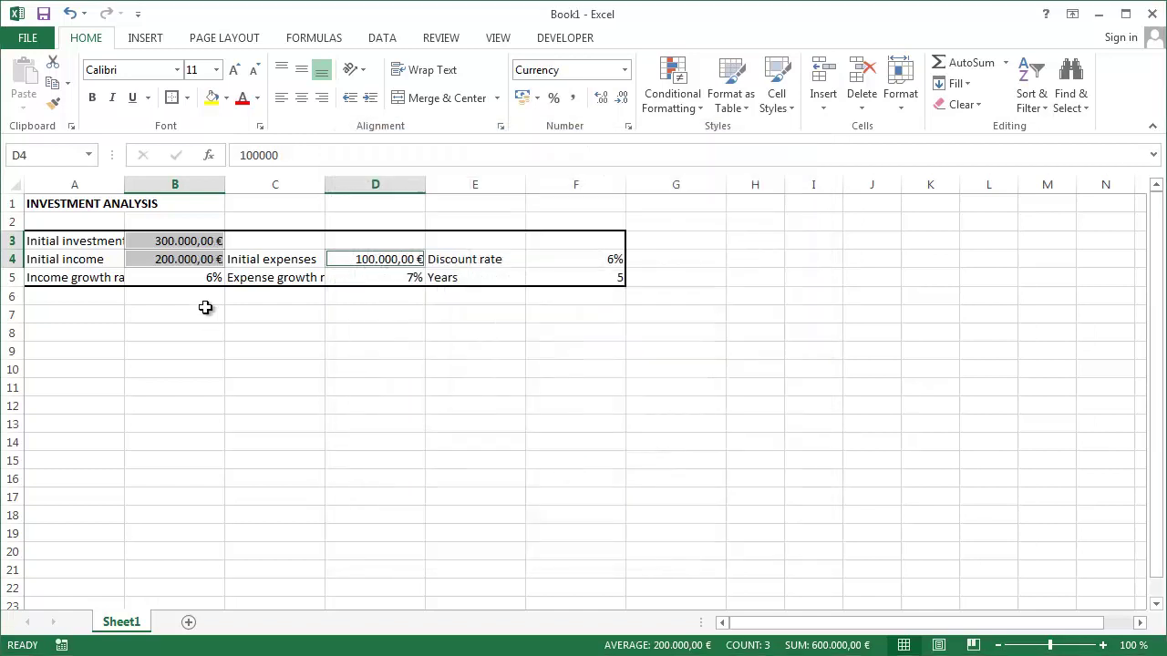
Show the growth rates in B5 and D5 and the discount rate in F4 with two decimal places
click(208, 284)
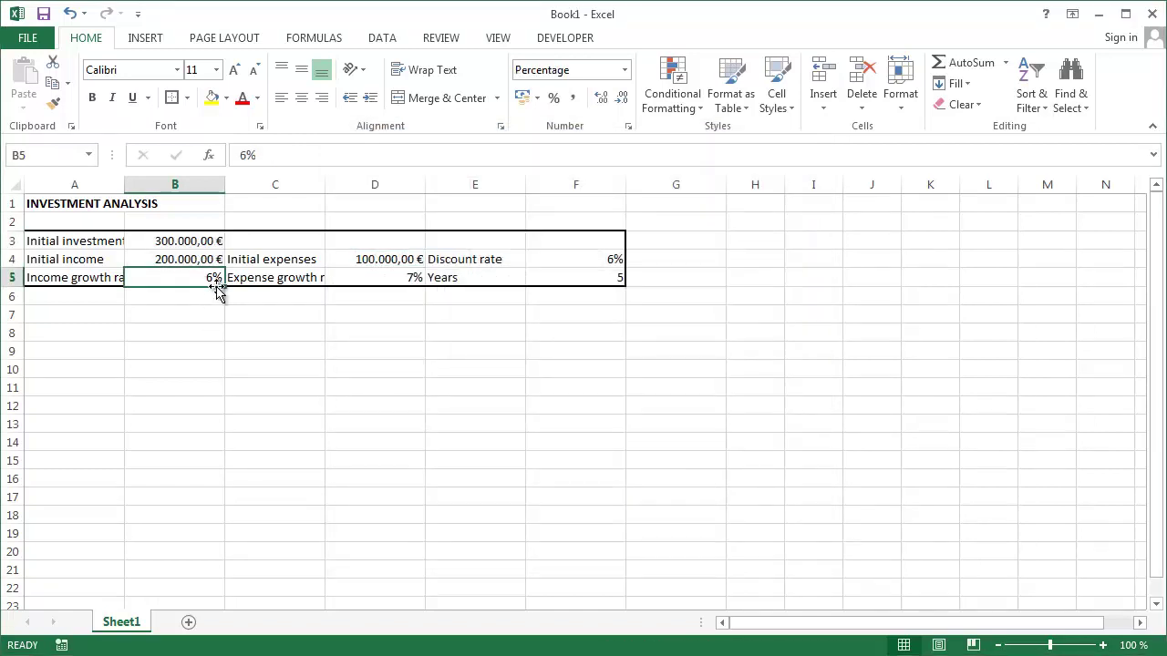
ctrl+click(383, 280)
ctrl+click(580, 262)
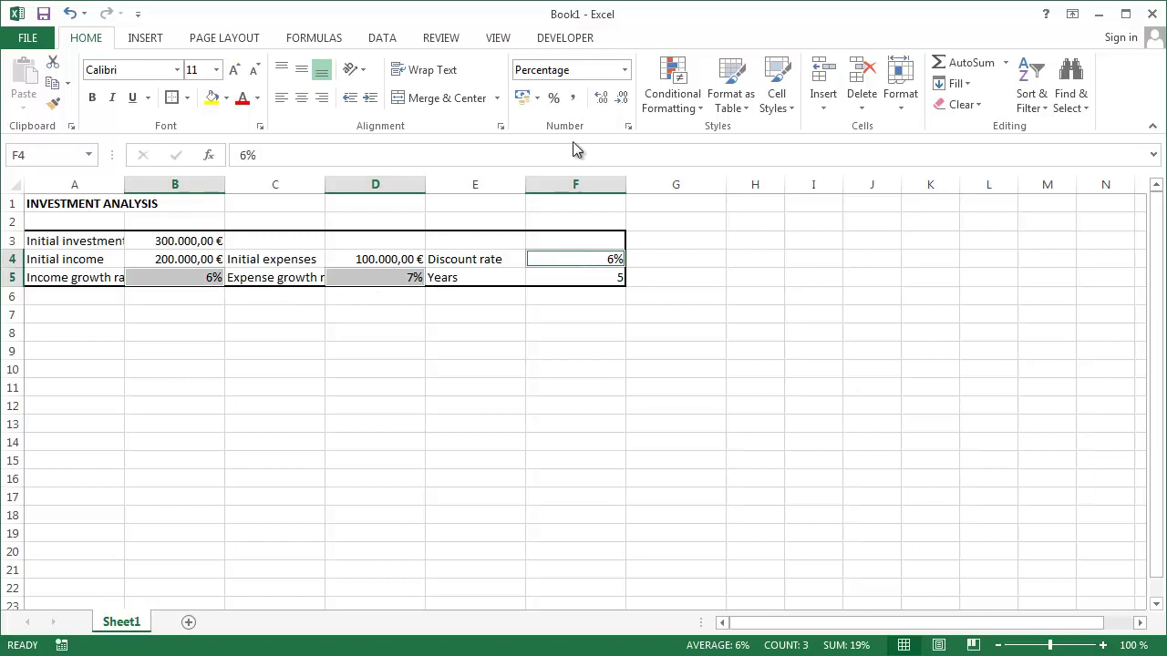
click(608, 102)
click(608, 102)
Enter the column headings YEAR, INVESTMENT, INCOME and EXPENSES in cells A7 to D7
click(81, 314)
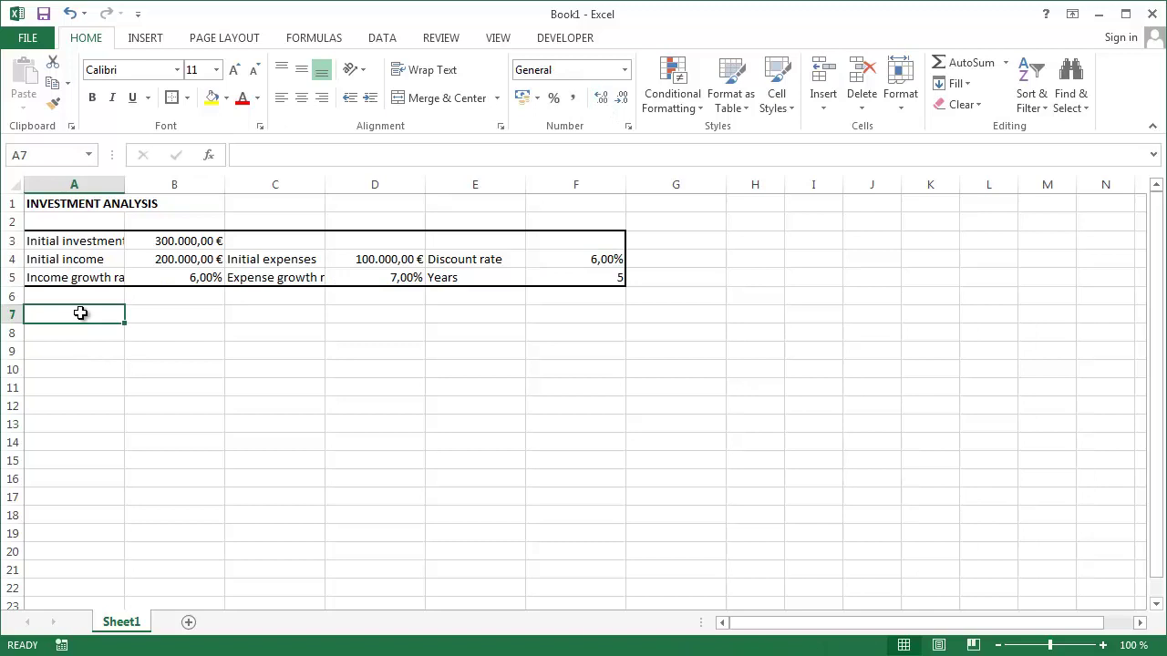
text(YEAR)
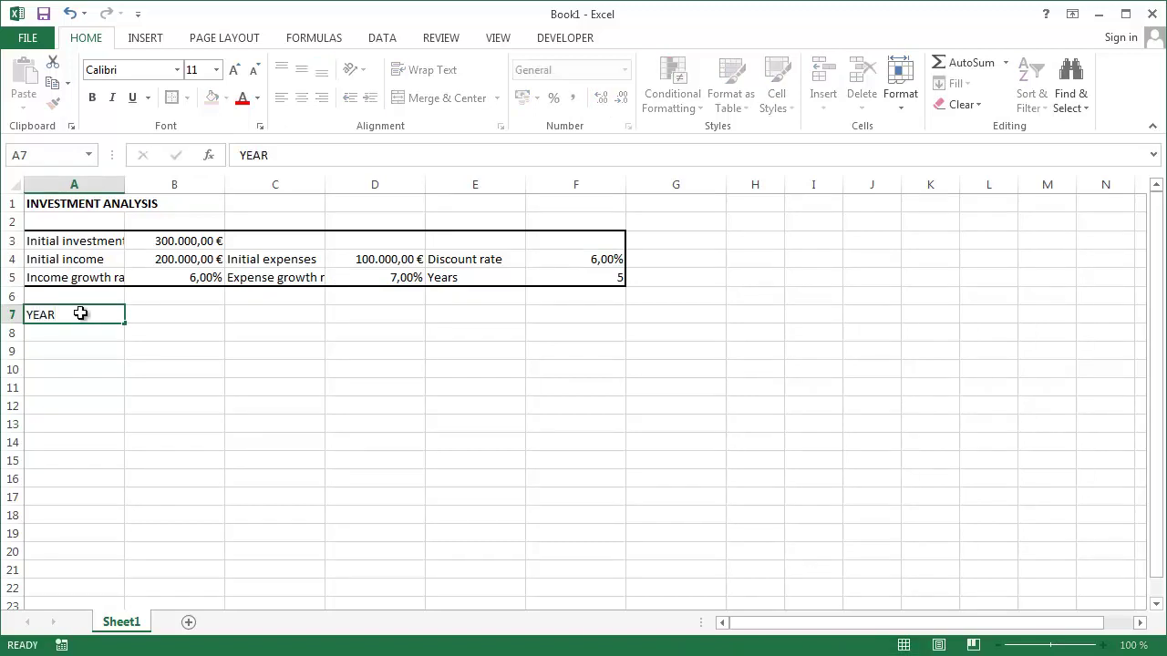
key(Tab)
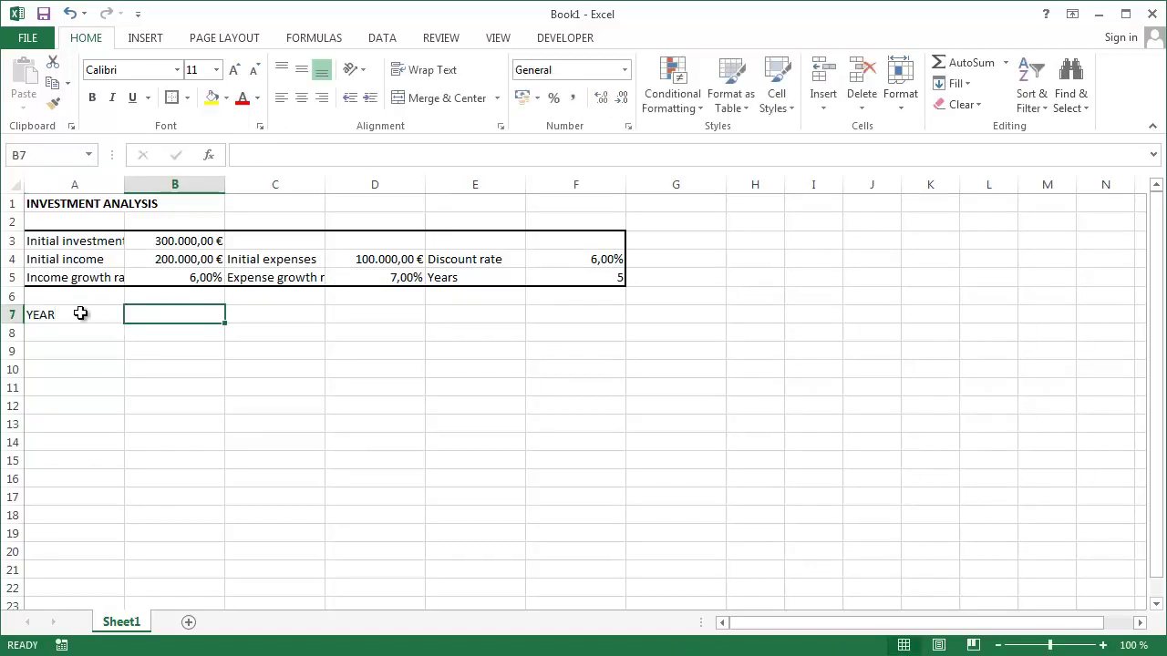
text(INVESTMENT)
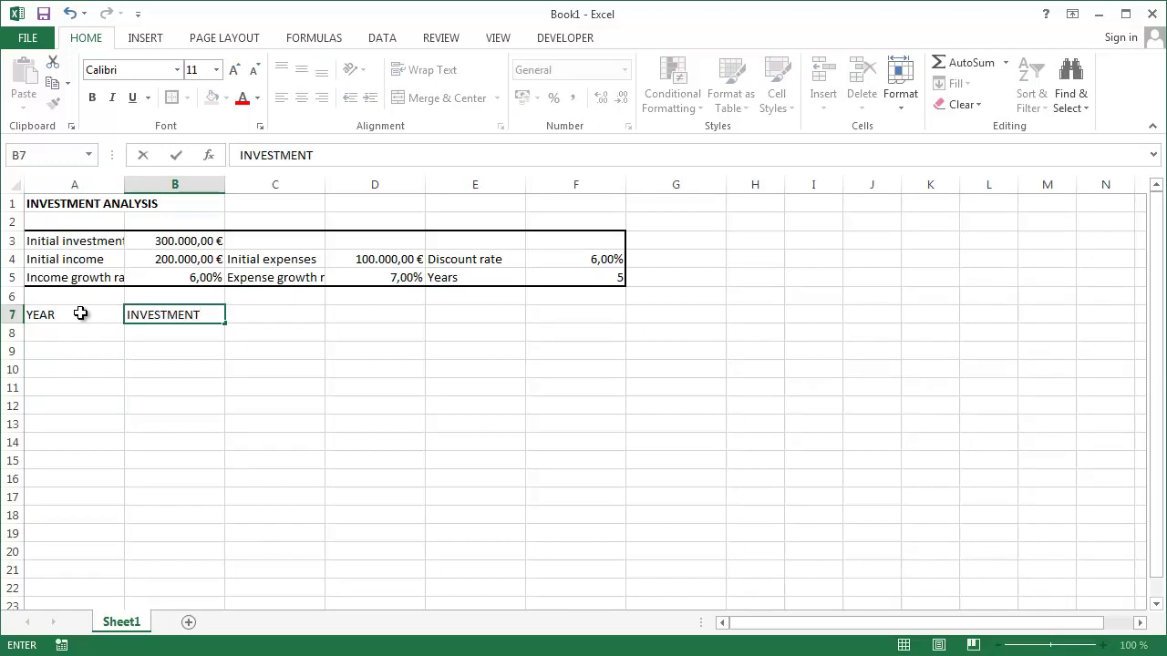
key(Tab)
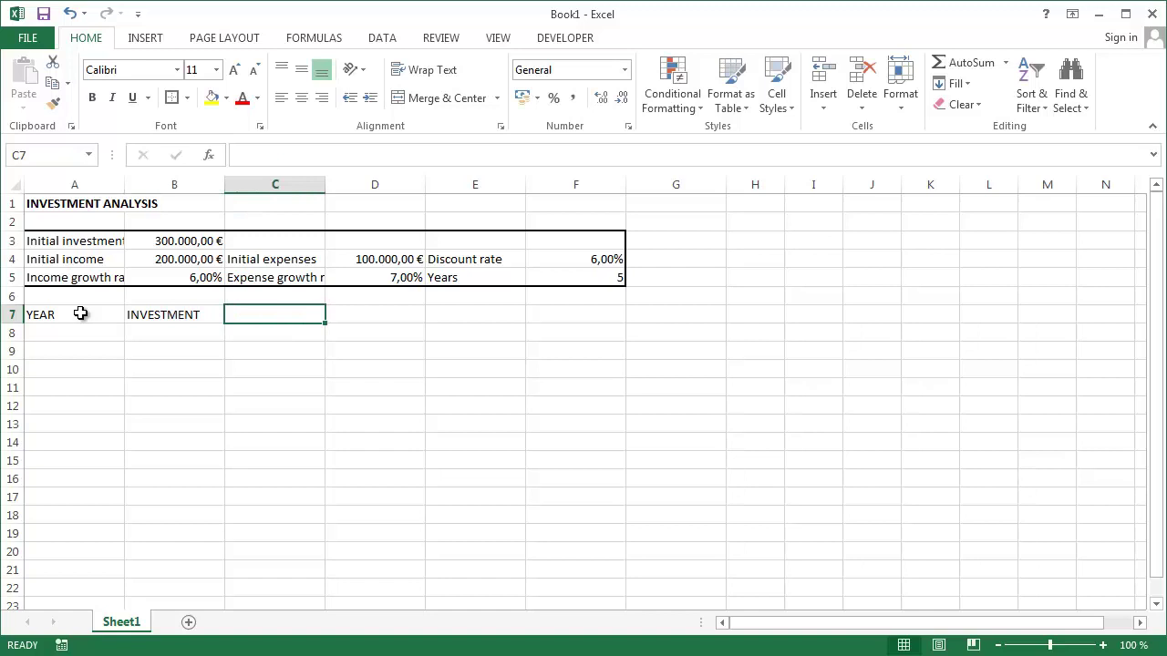
text(INCOME)
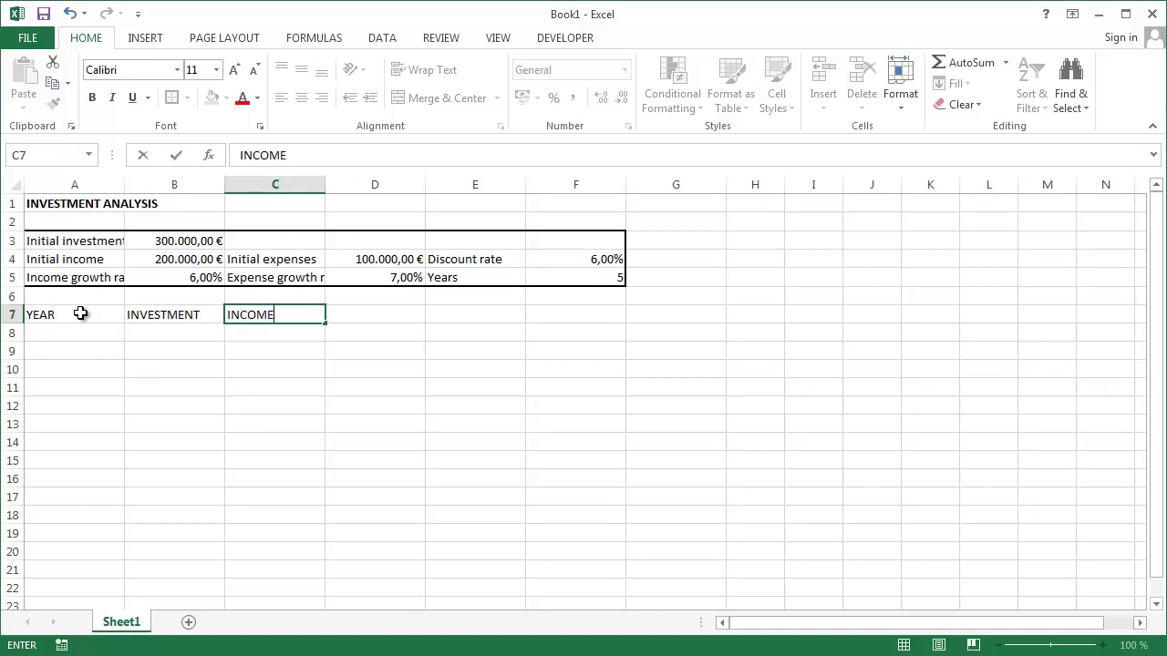
key(Tab)
text(EXPENSES)
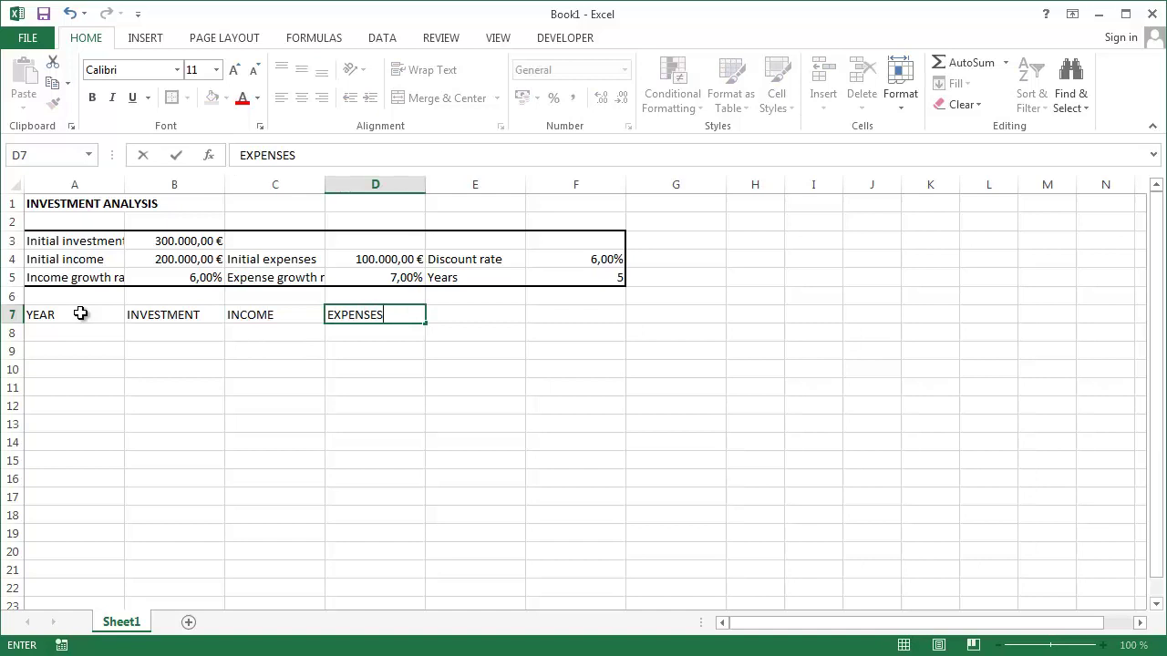
key(Tab)
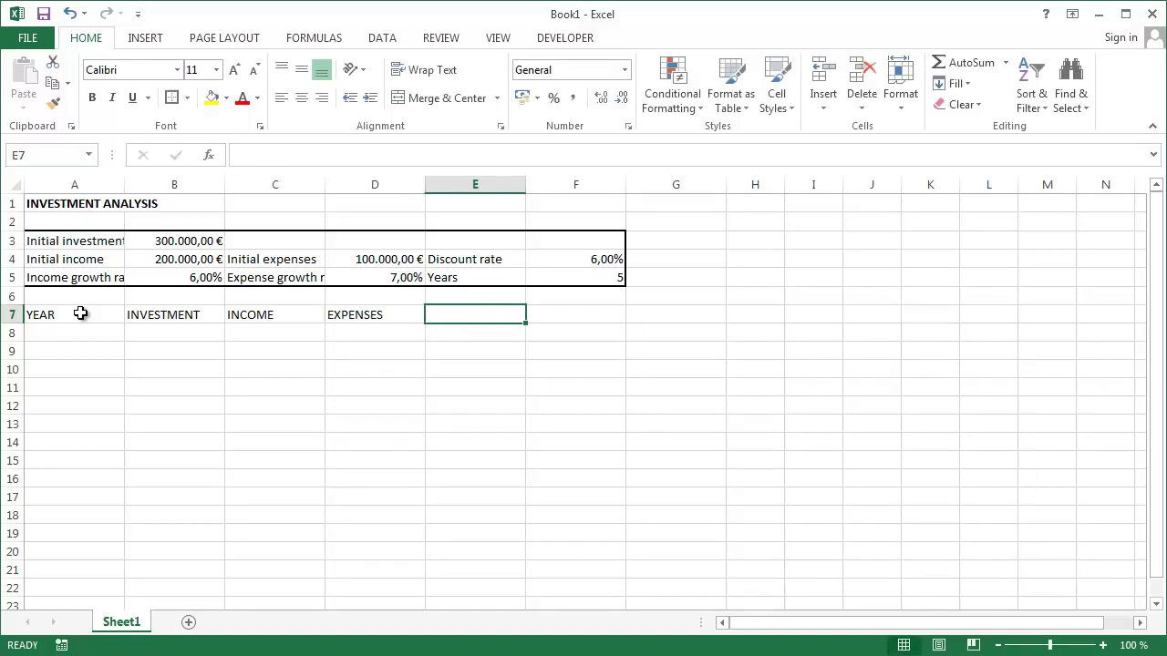
Complete the heading row with CASH FLOW, PRESENT VALUE and ACUMMULATED in cells E7 to G7
text(CASH FLOW)
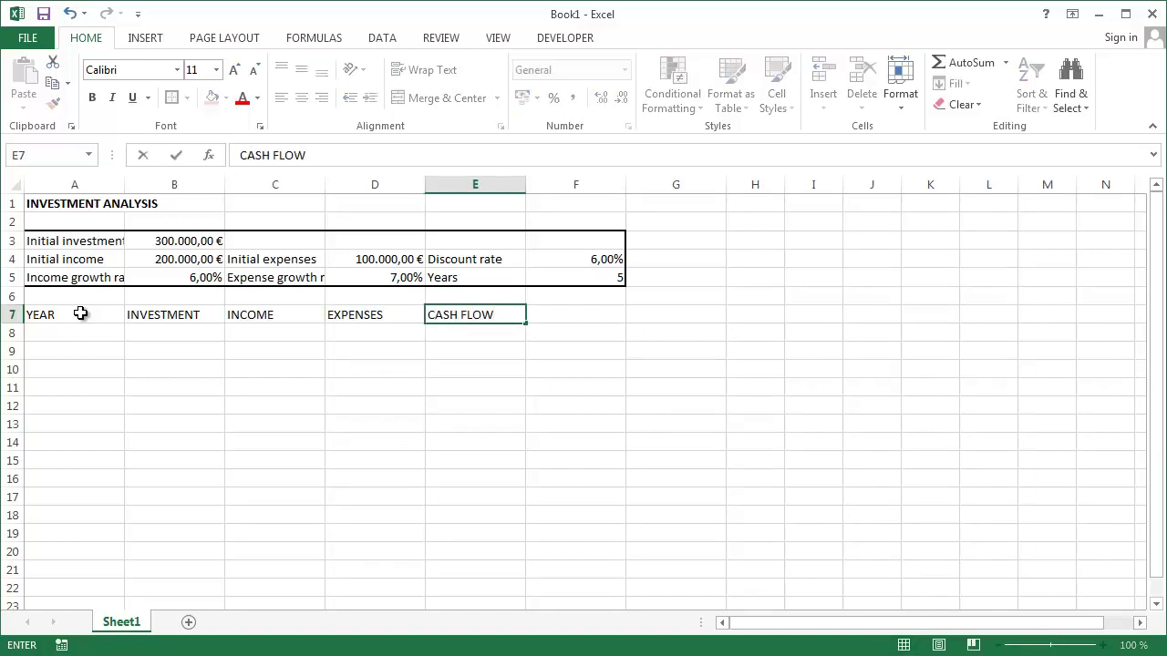
key(Tab)
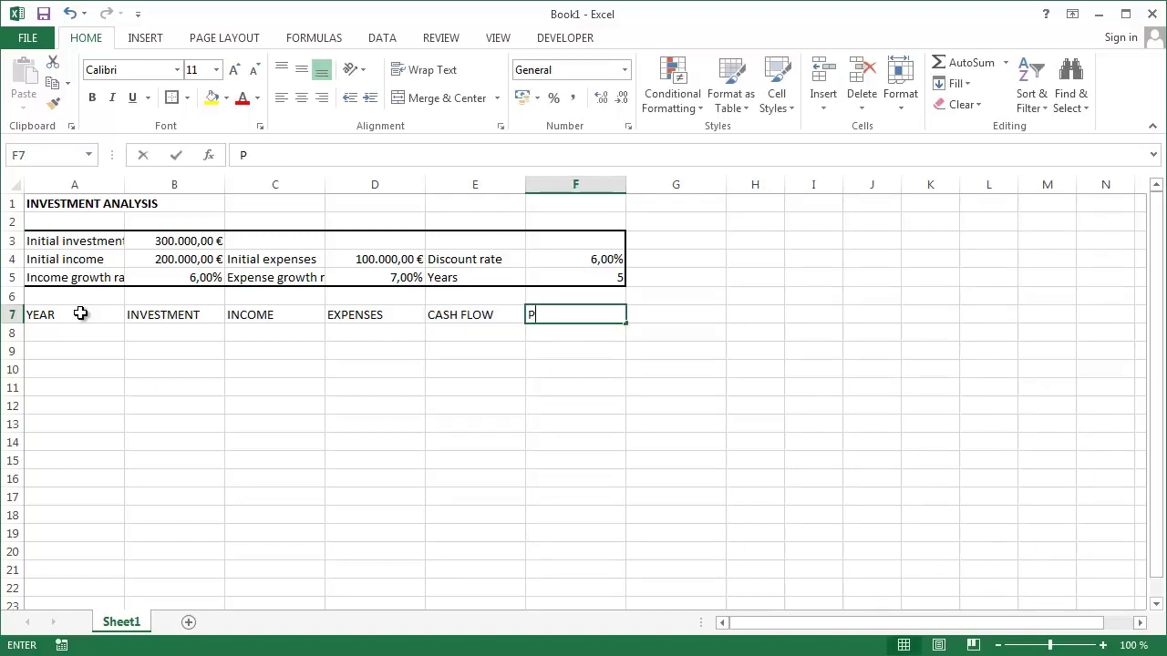
text(PRESENT VALUE)
key(Tab)
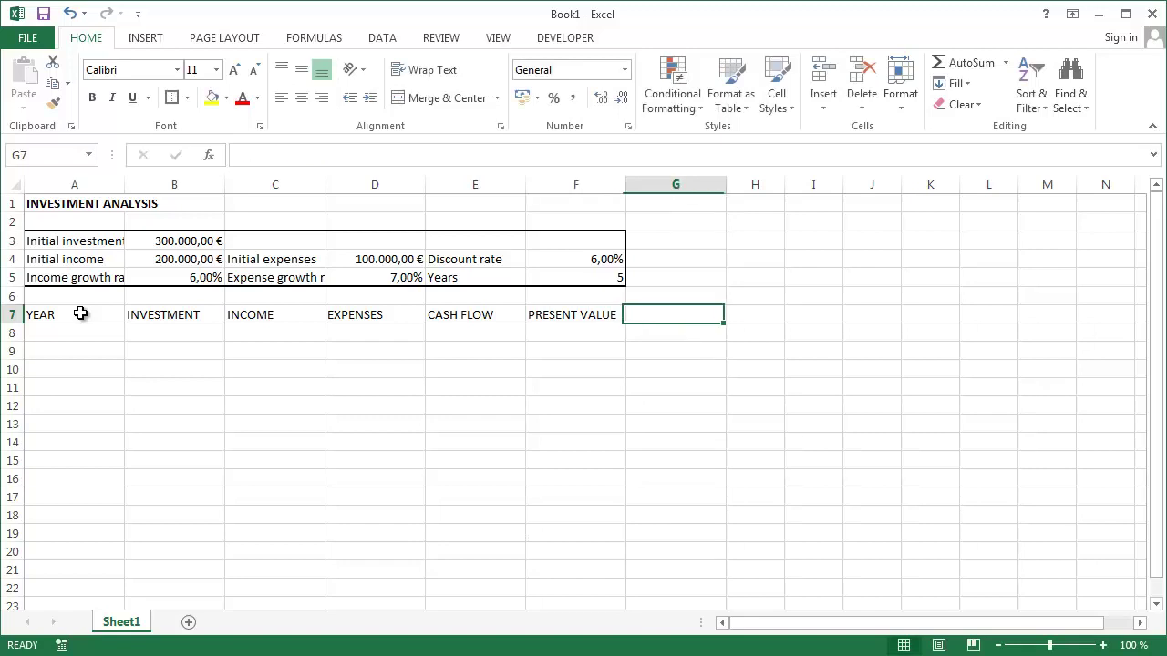
text(ACU)
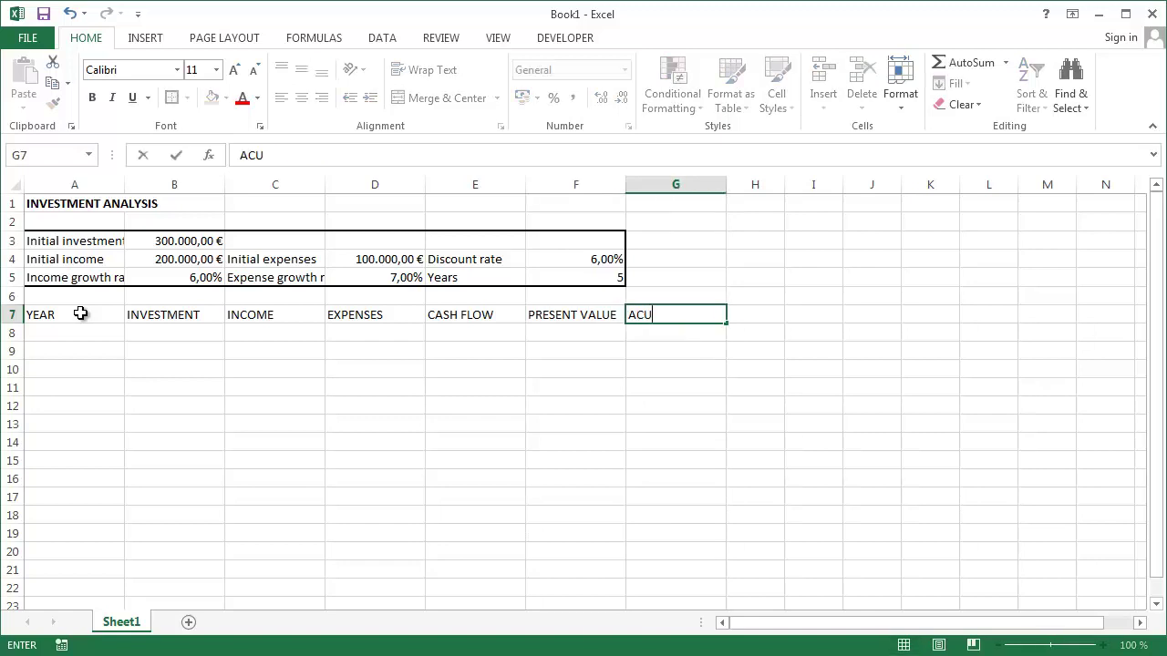
text(MMULATED)
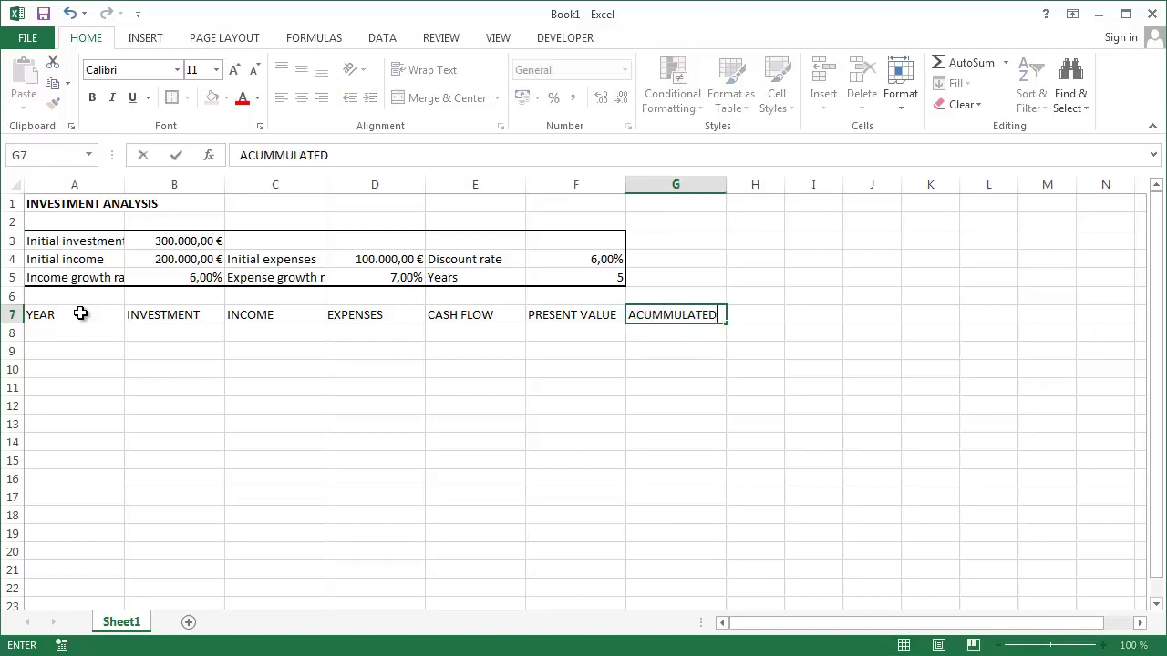
key(Return)
Format the headings A7:G7 as centred bold text with a thick outer border
key(Up)
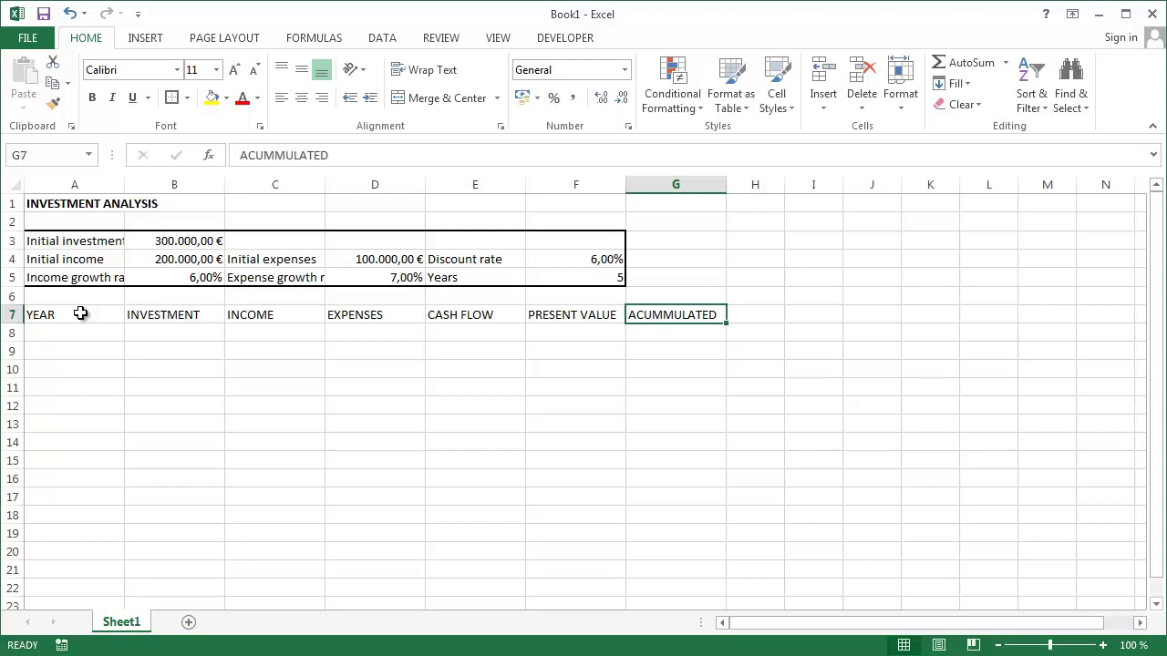
key(shift+Left)
key(shift+Left)
key(shift+Left)
key(shift+Left)
key(shift+Left)
key(shift+Left)
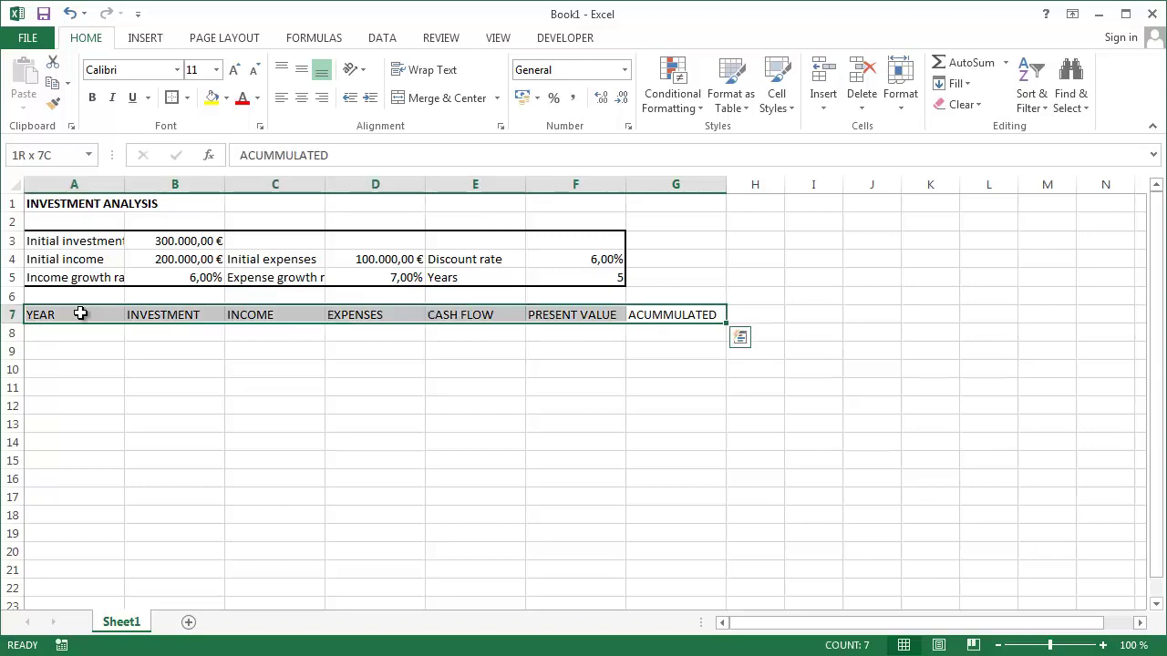
click(301, 101)
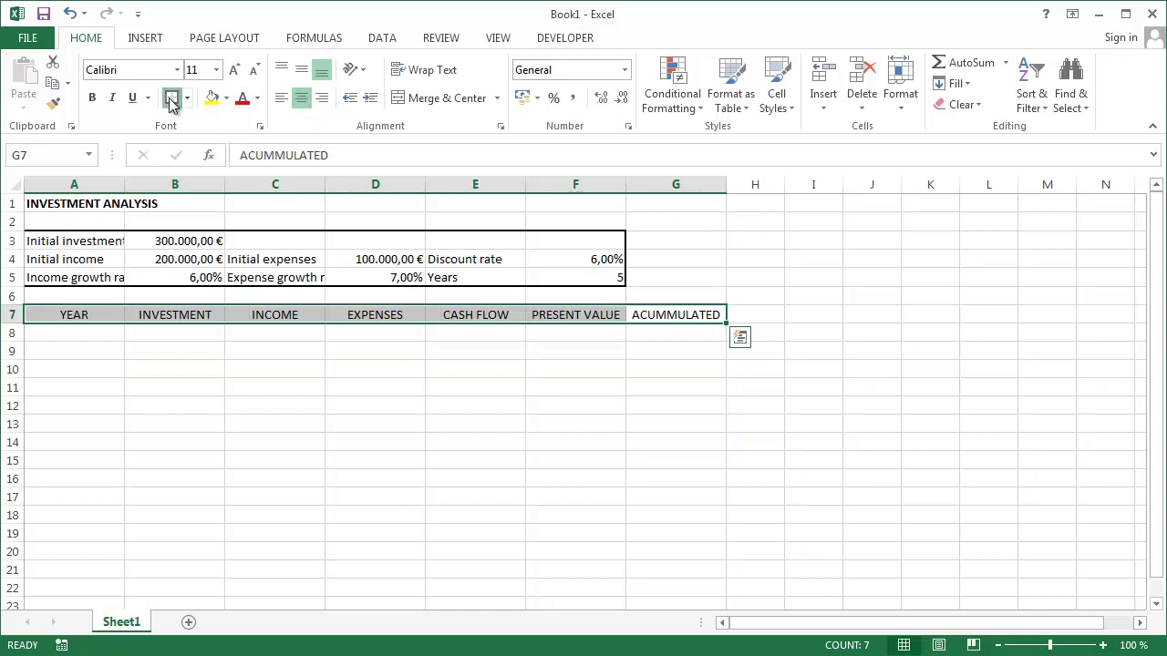
click(169, 99)
click(92, 99)
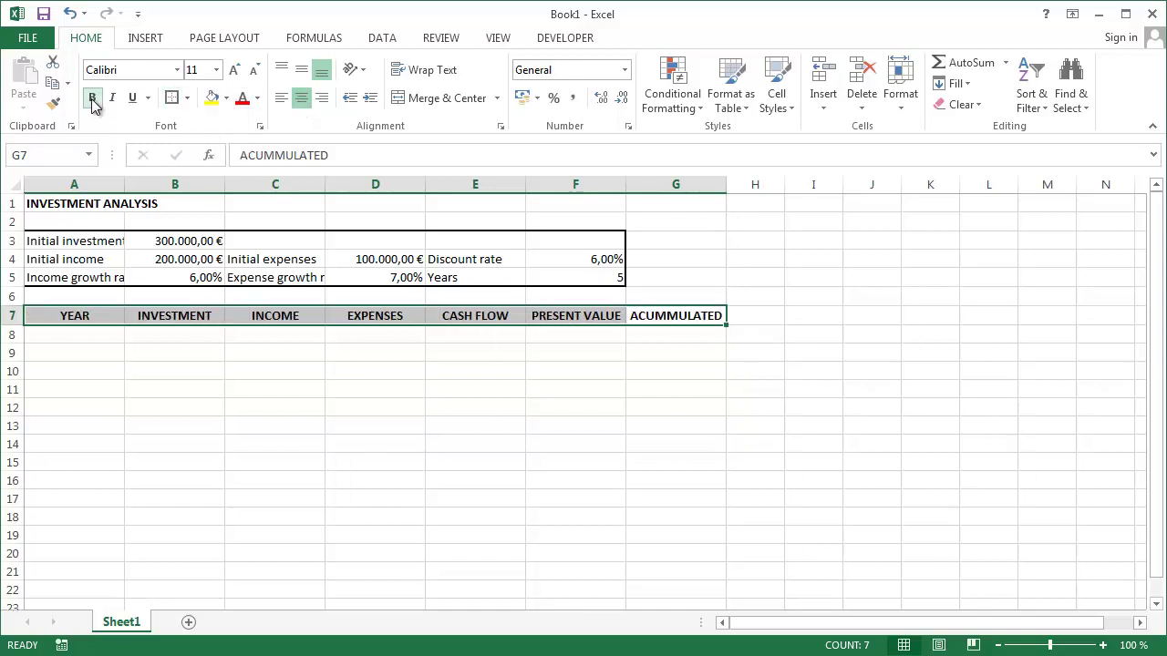
Fill the YEAR column with the series 0 to 5 in A8:A13 and centre the values
click(89, 333)
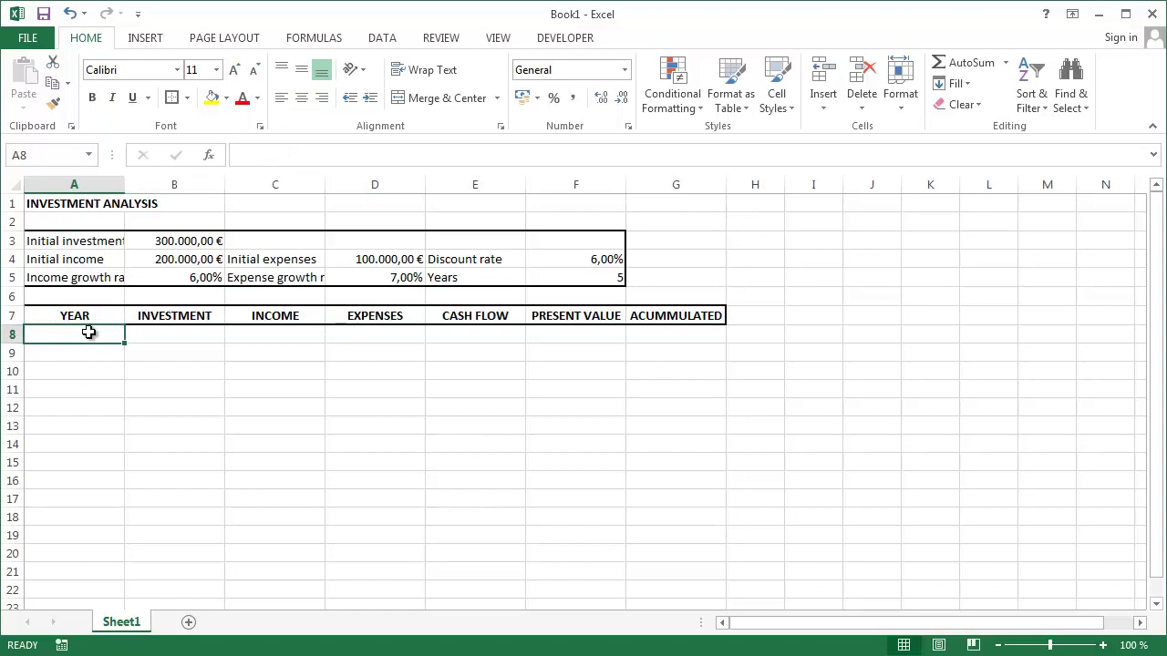
text(0)
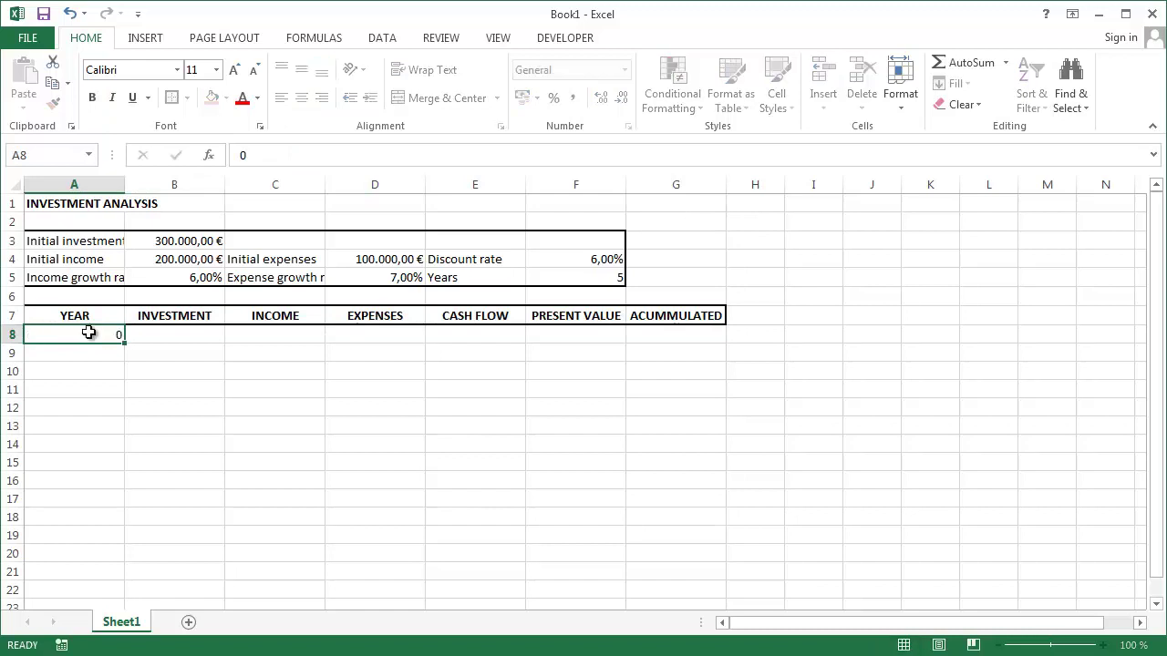
key(Return)
click(88, 333)
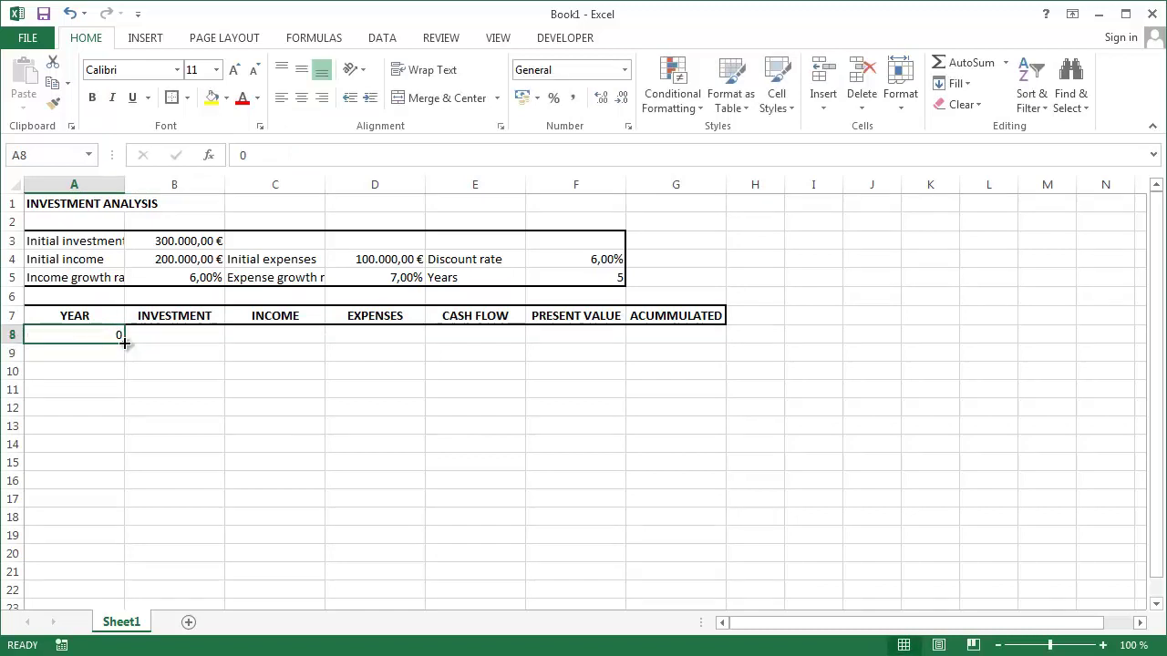
drag(126, 342, 116, 437)
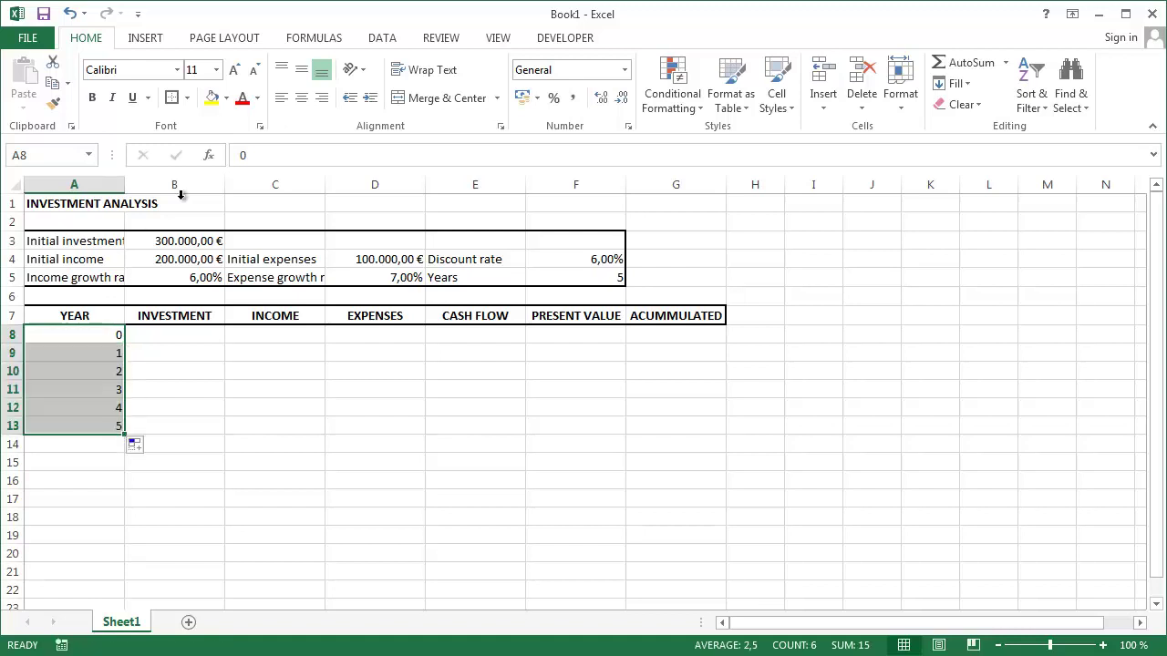
click(301, 98)
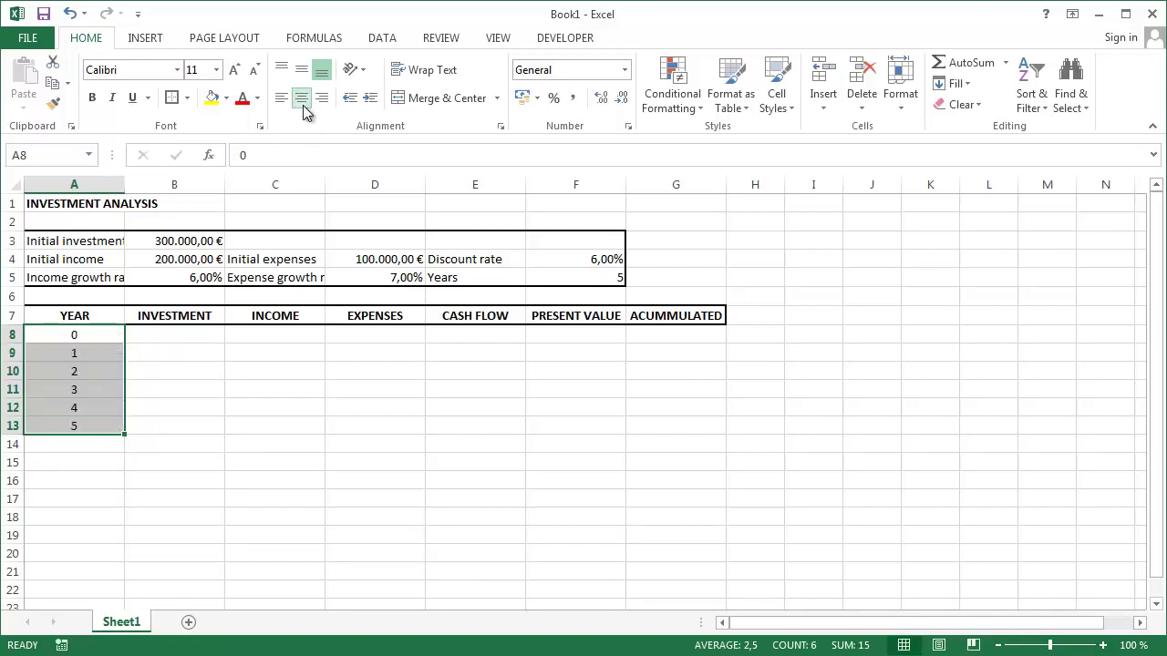
Link the year 0 investment in B8 to the initial investment with the formula =B3
click(188, 337)
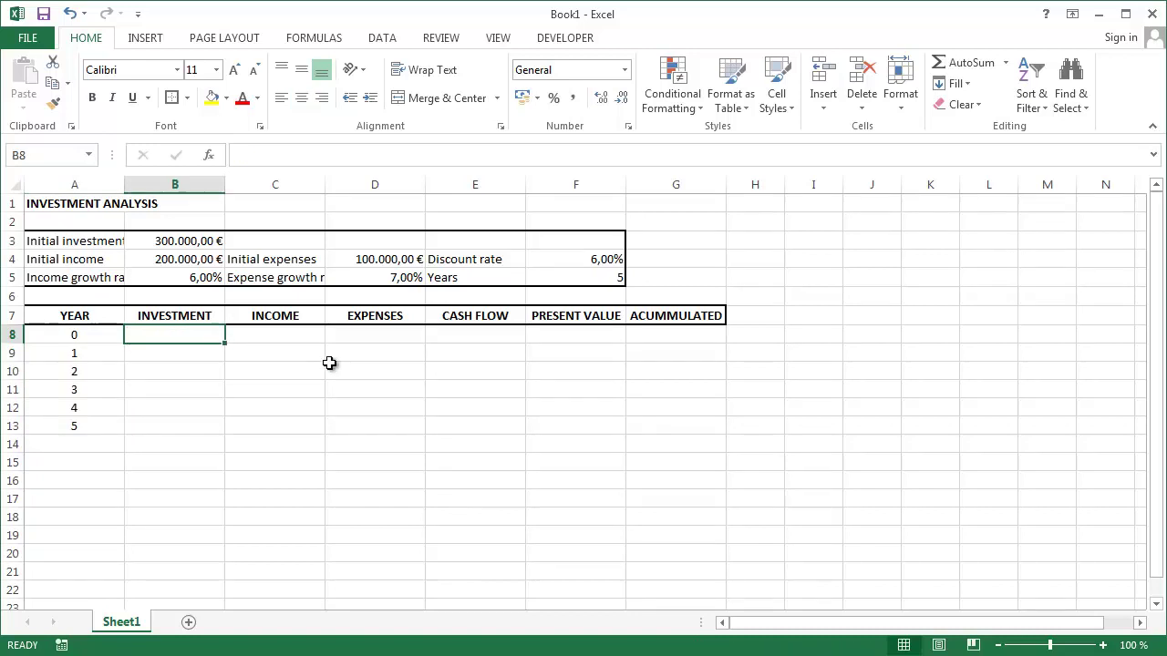
text(=)
key(Up)
key(Up)
key(Up)
key(Up)
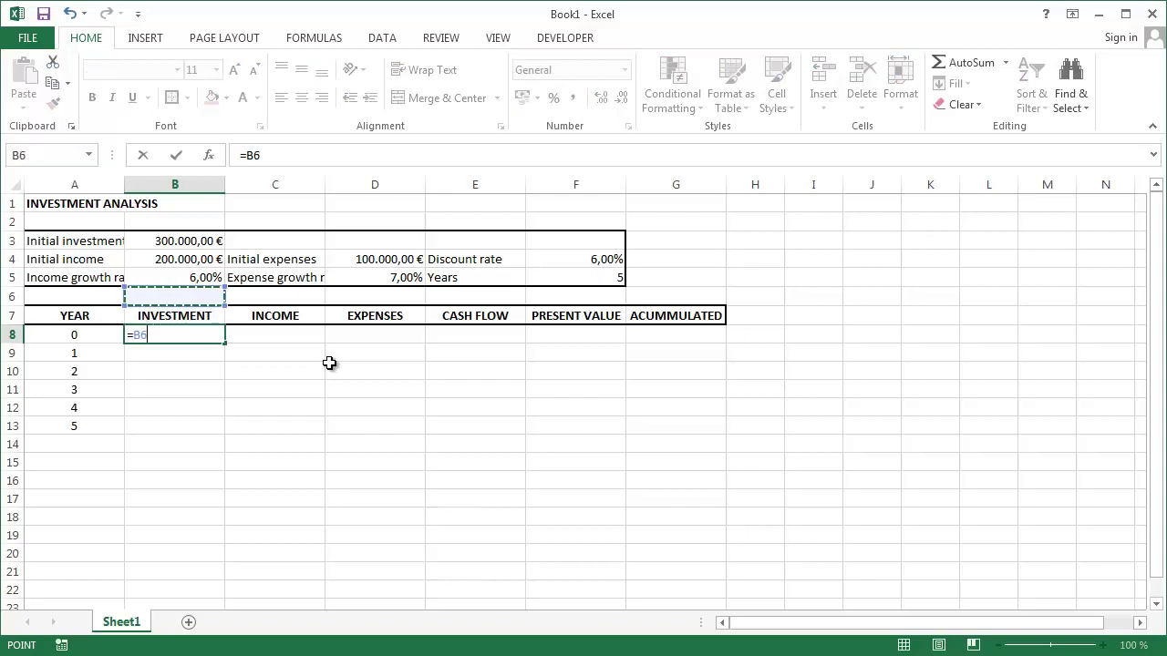
key(Up)
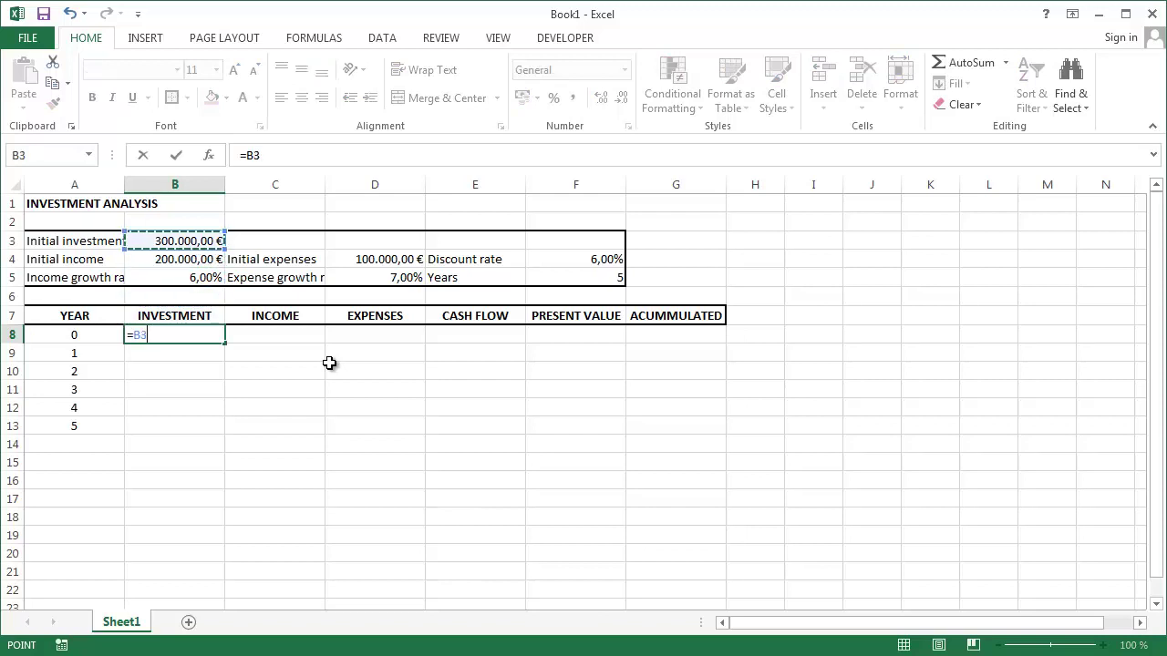
key(Return)
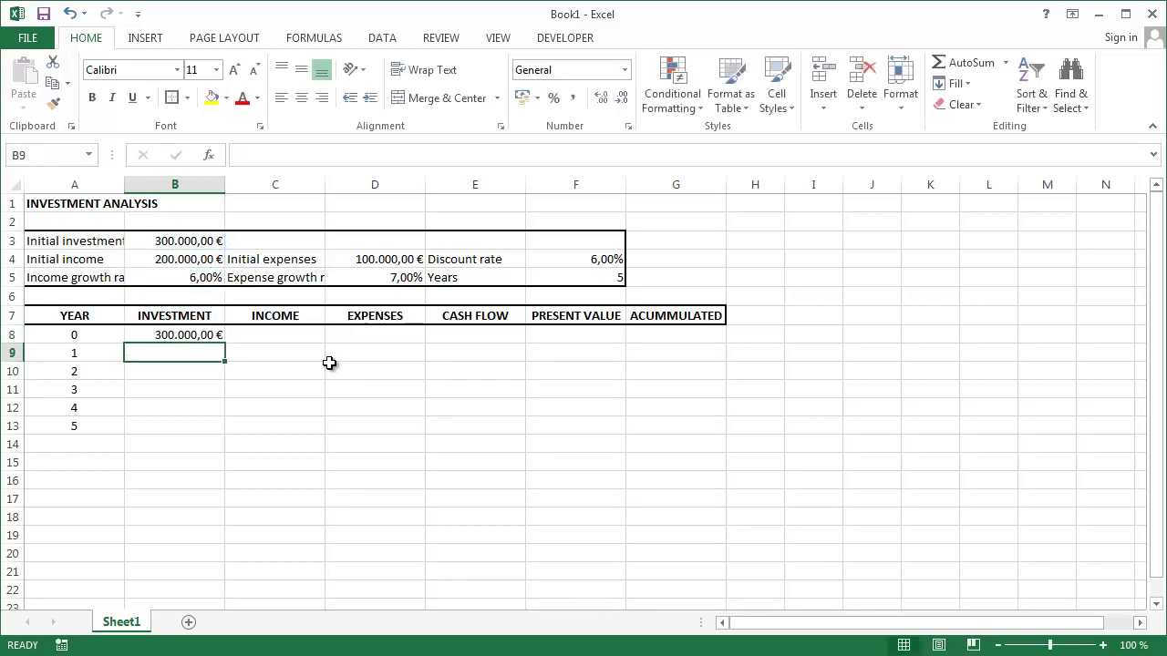
Link the year 1 income in C9 to the initial income with the formula =B4
key(Right)
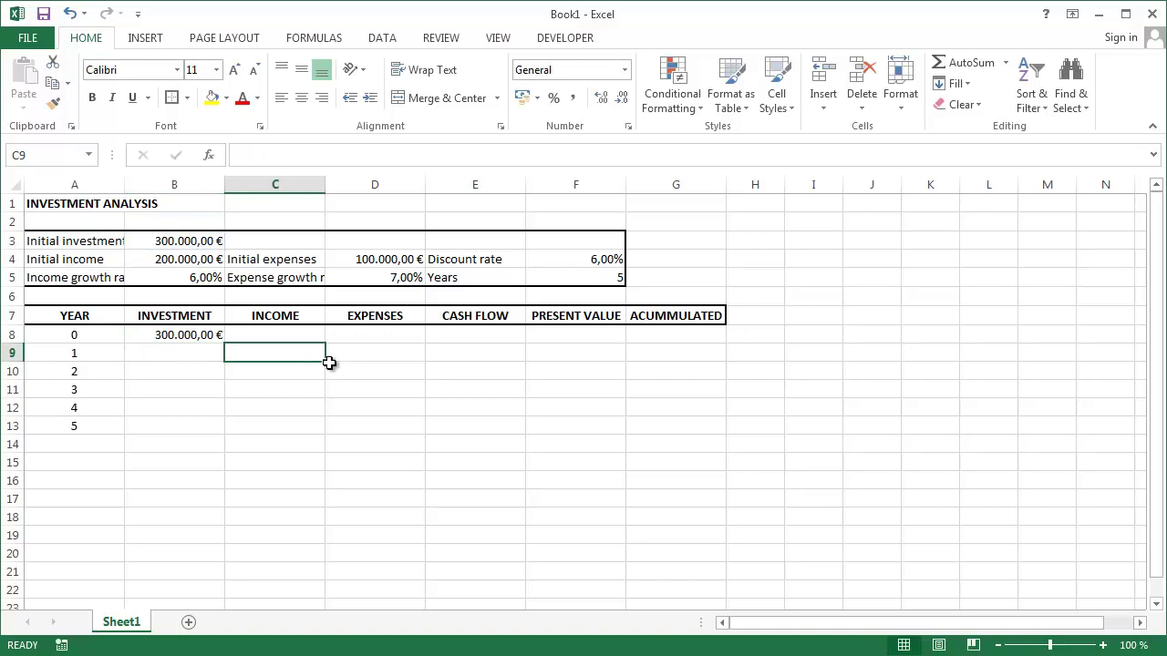
text(=)
key(Up)
key(Up)
key(Up)
key(Up)
key(Up)
key(Left)
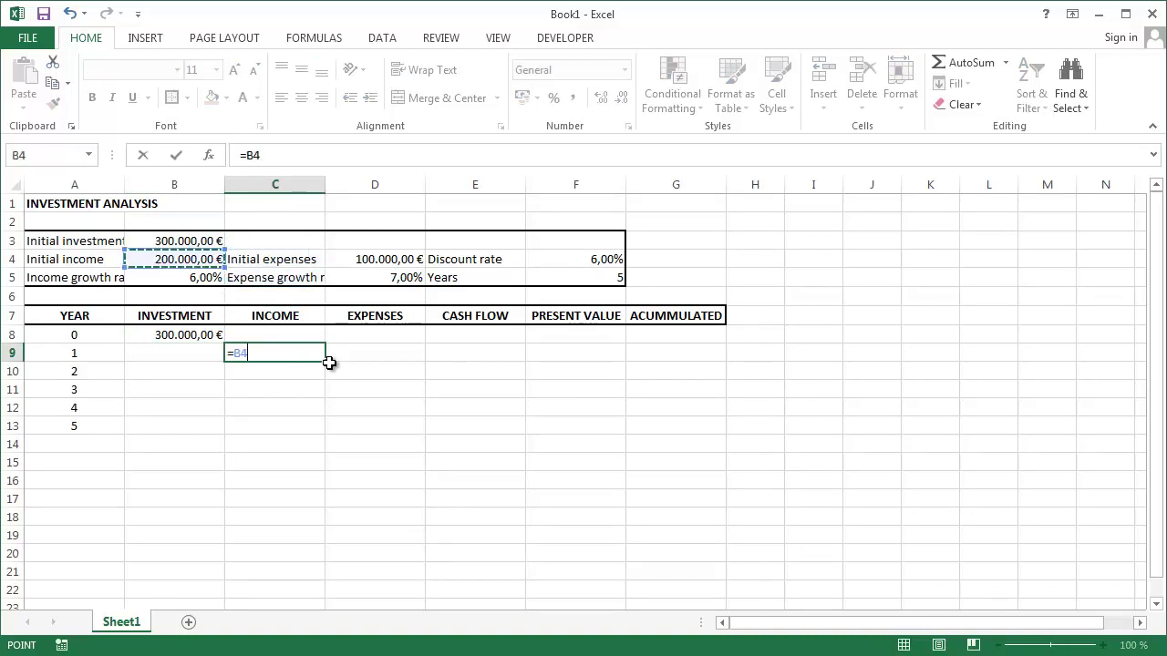
key(Return)
Link the year 1 expenses in D9 to the initial expenses with the formula =D4
key(Up)
key(Right)
text(=)
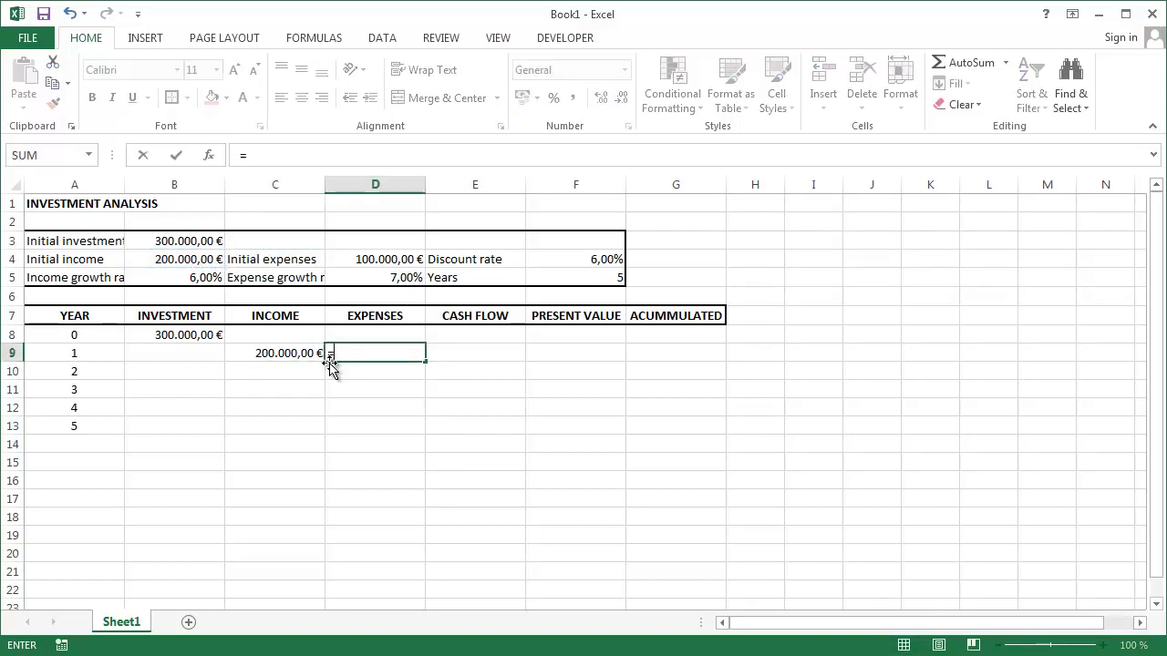
key(Up)
key(Up)
key(Up)
key(Up)
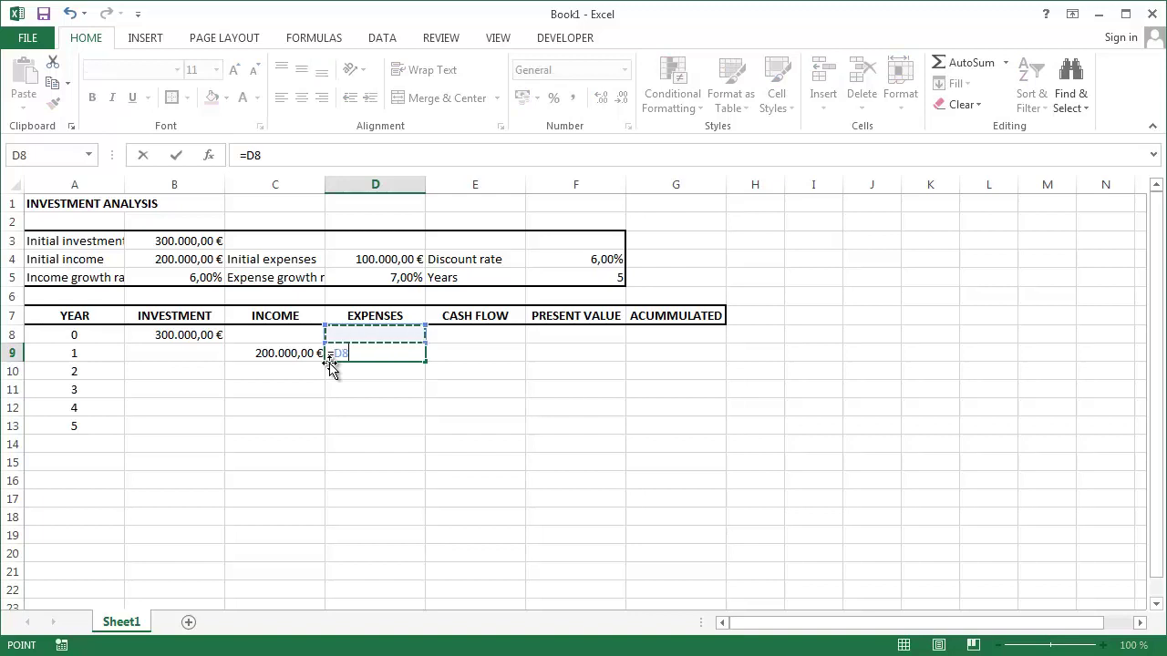
key(Up)
key(Return)
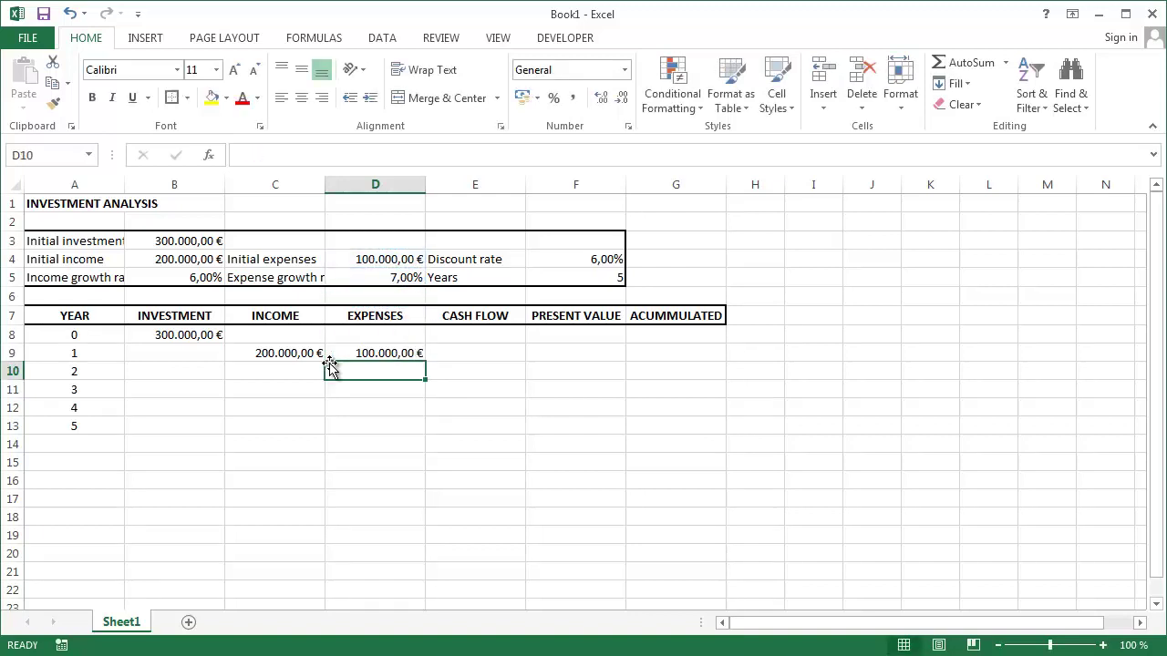
Calculate the year 2 income in C10 with =C9*(1+B$5) and fill the formula down to C13
key(Left)
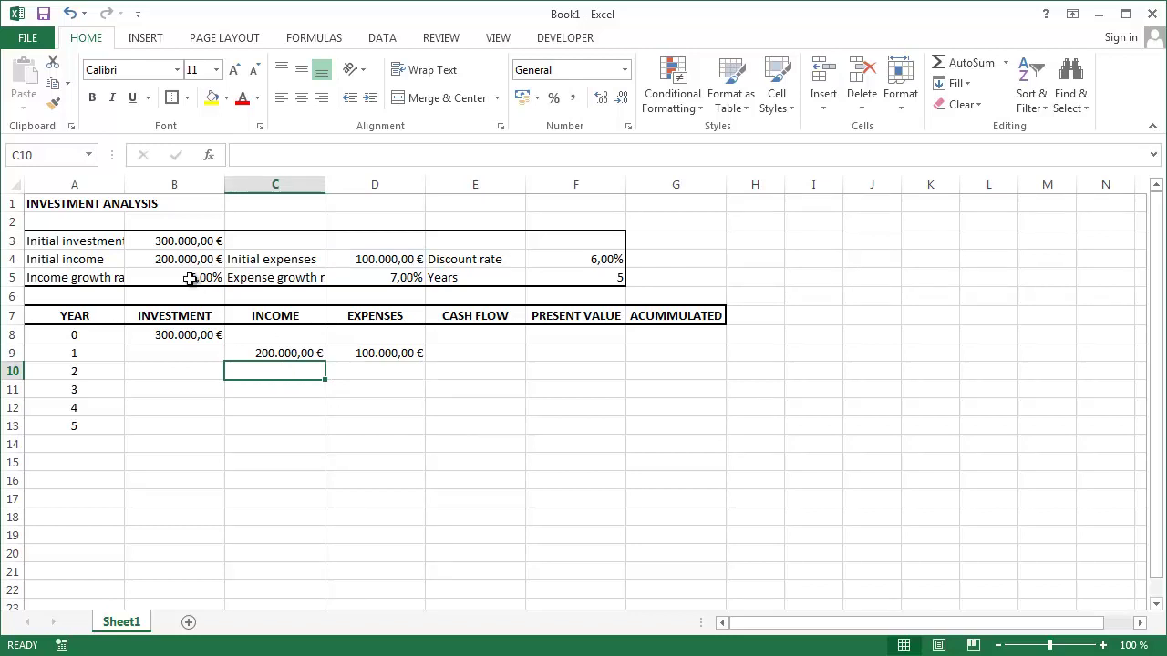
text(=)
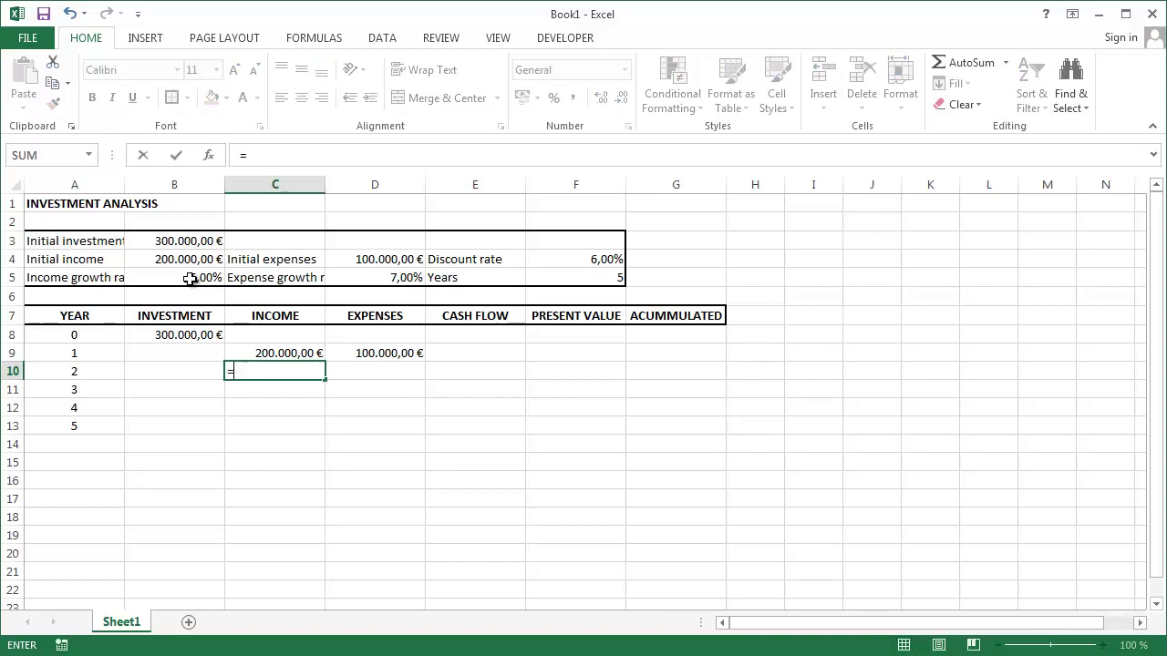
key(Up)
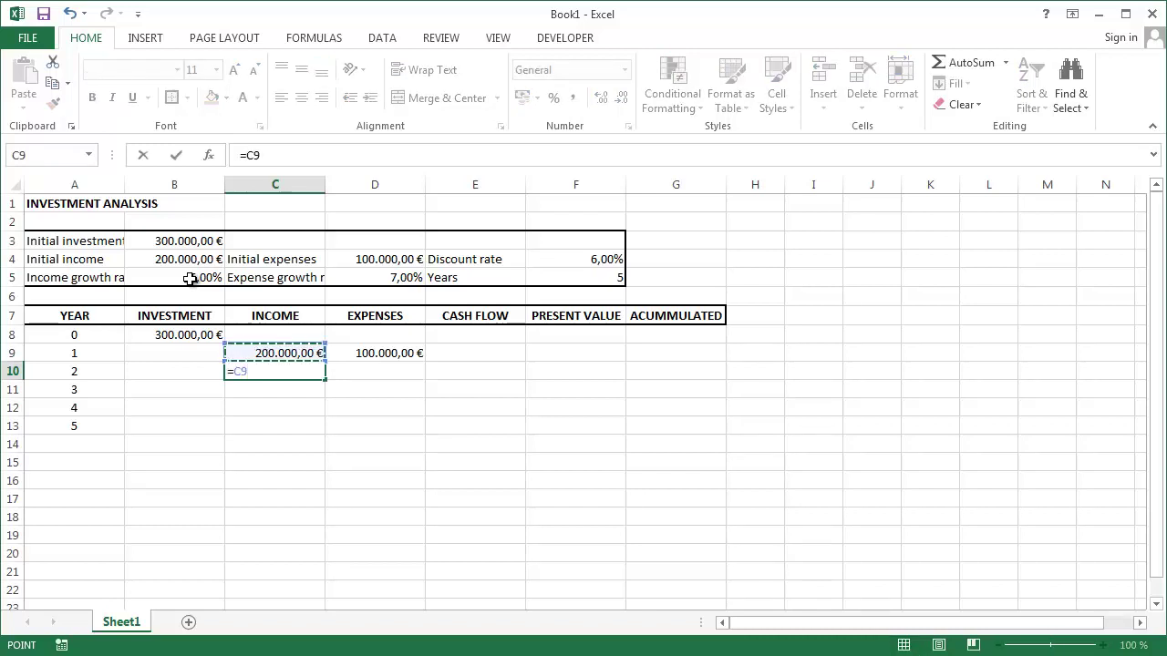
text(*(1+)
click(190, 279)
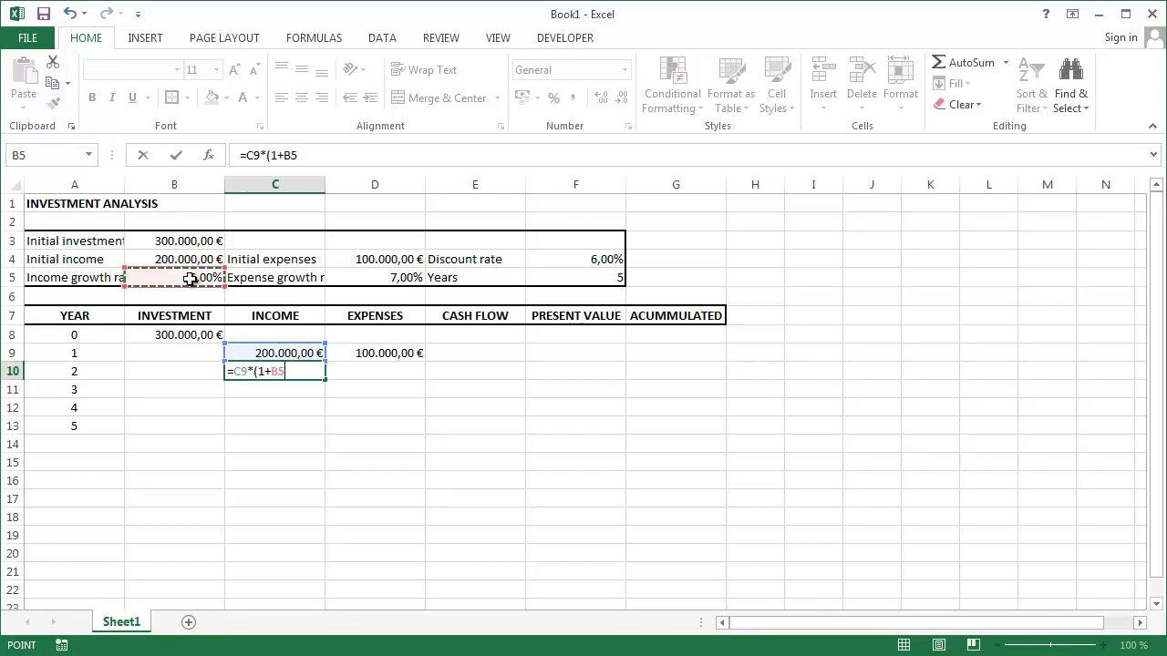
key(F4)
key(F4)
text())
key(Return)
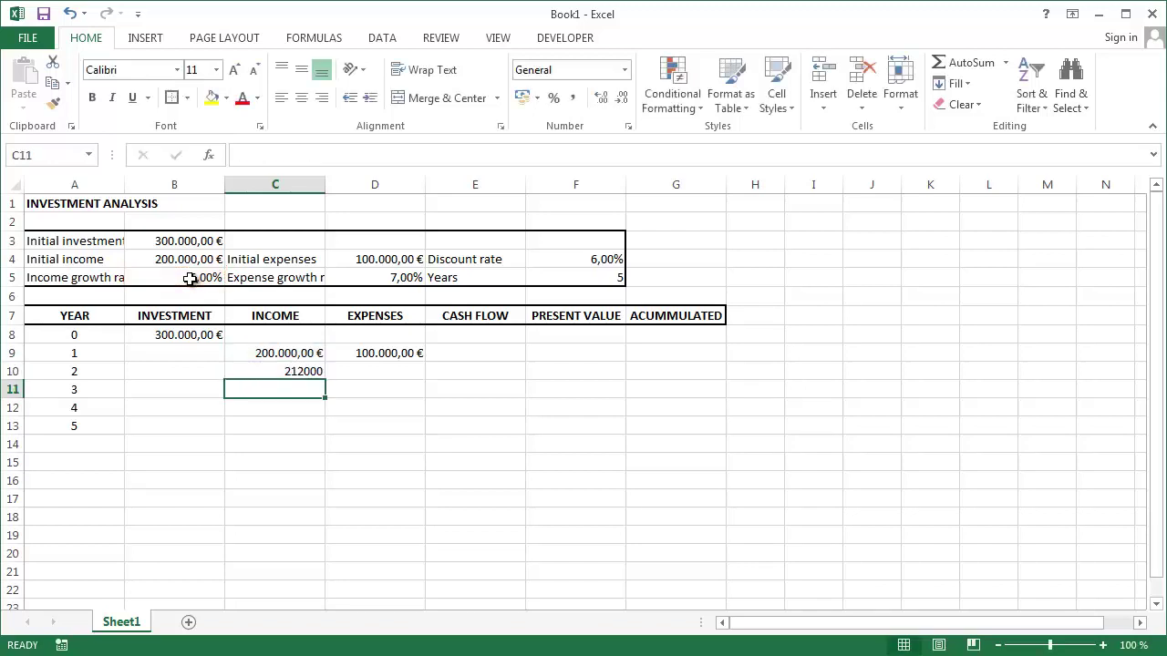
key(Up)
drag(323, 382, 315, 426)
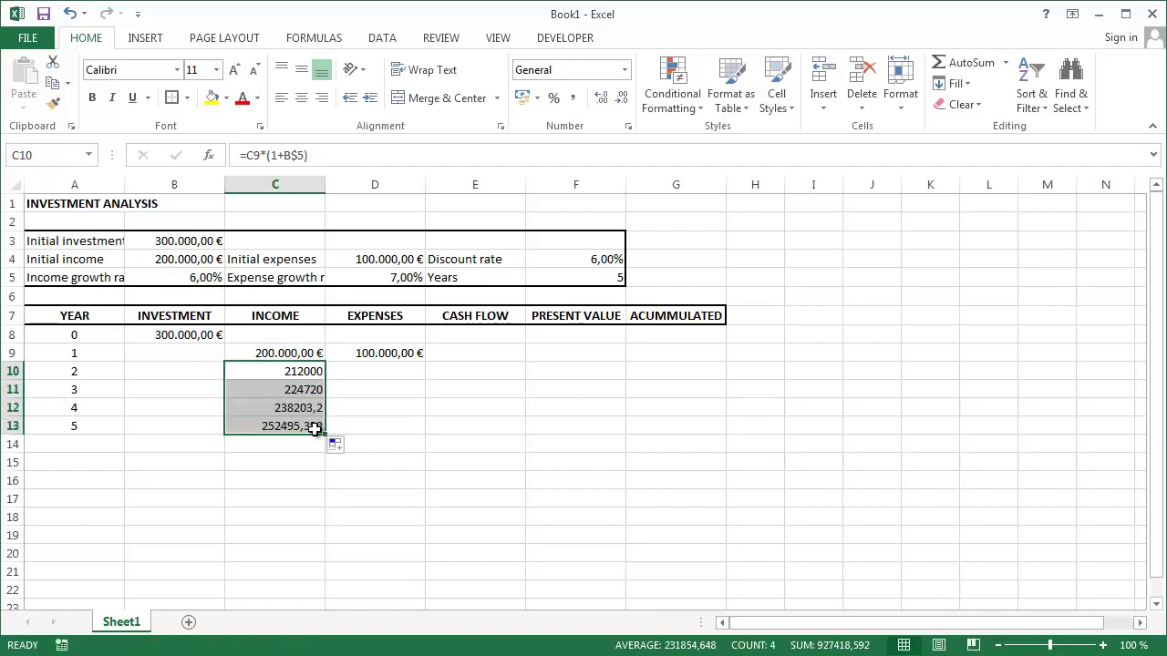
Calculate the year 2 expenses in D10 with =D9*(1+D$5) and fill the formula down to D13
click(383, 372)
text(=)
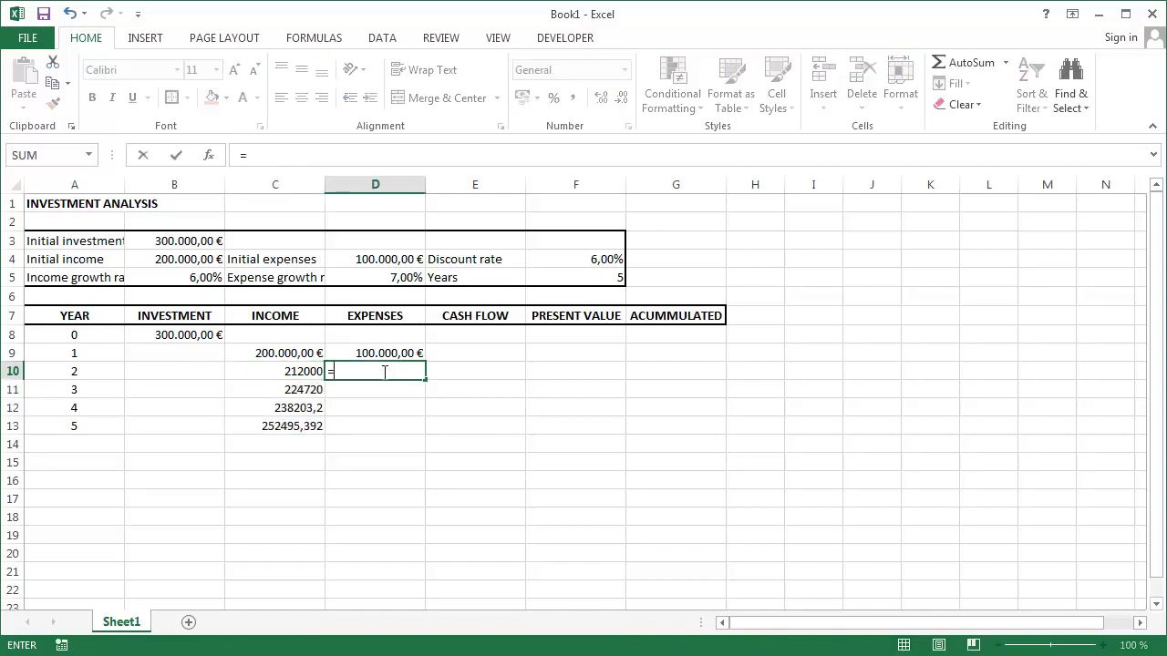
key(Up)
text(*)
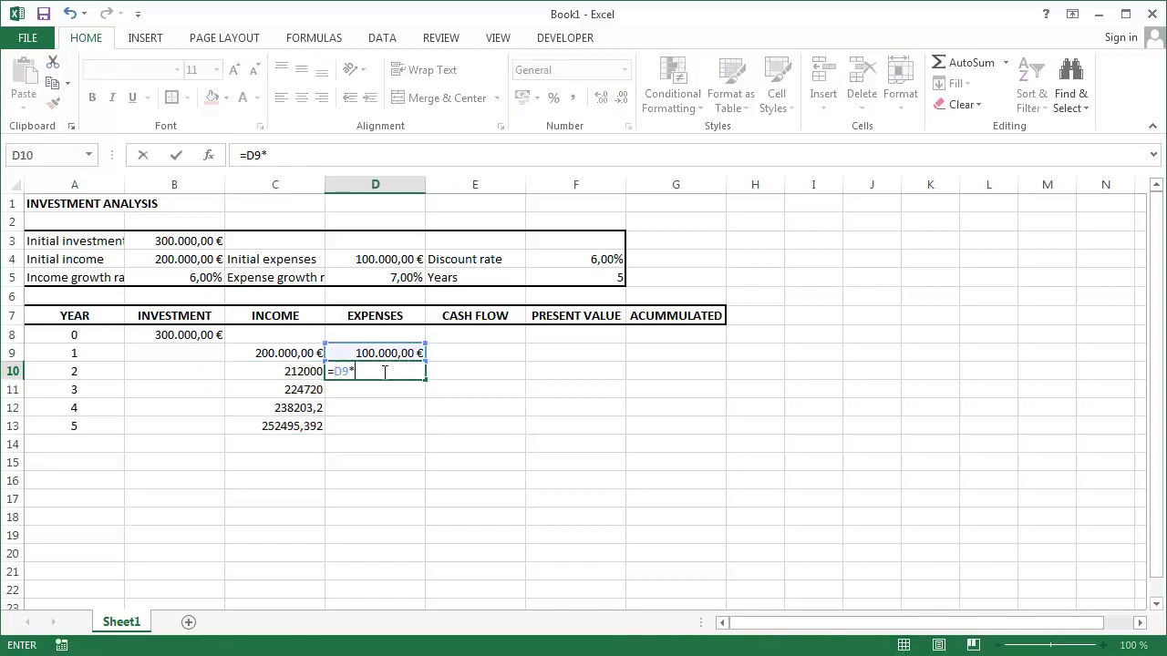
text((1+)
click(372, 281)
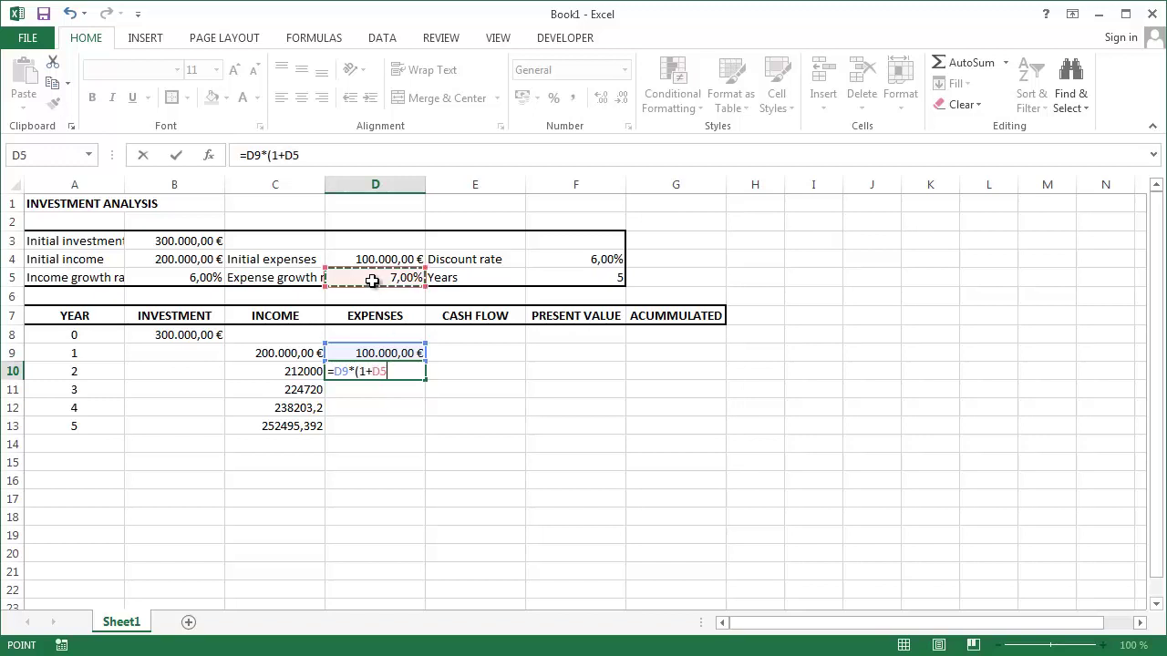
key(F4)
key(F4)
text())
key(Return)
key(Up)
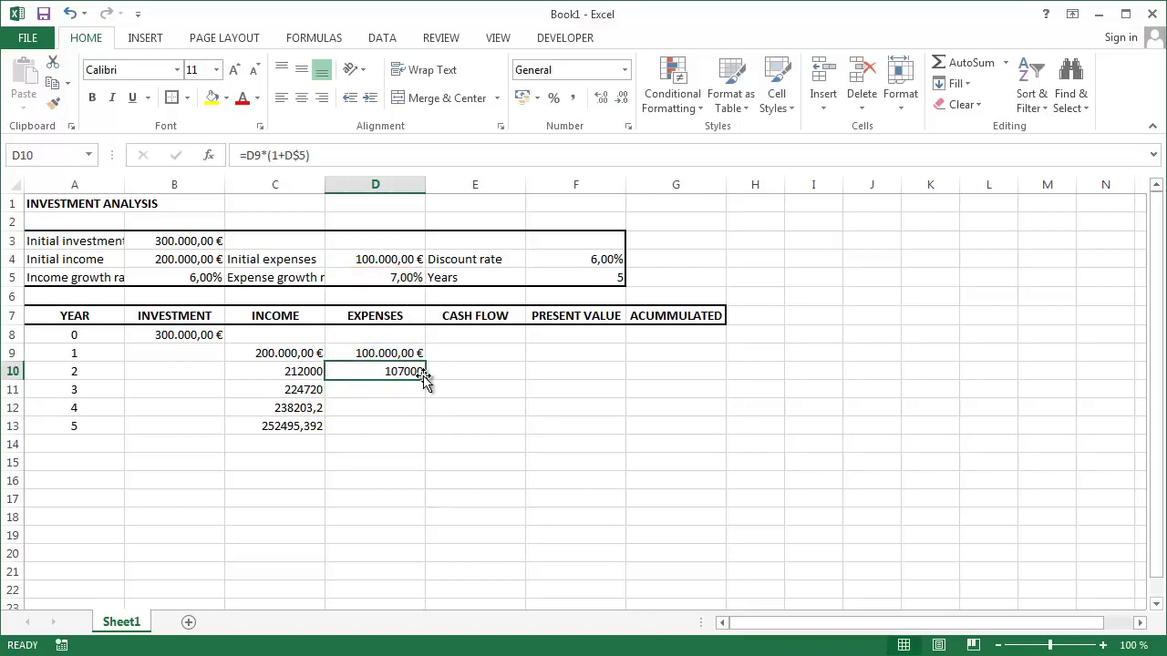
drag(424, 379, 425, 431)
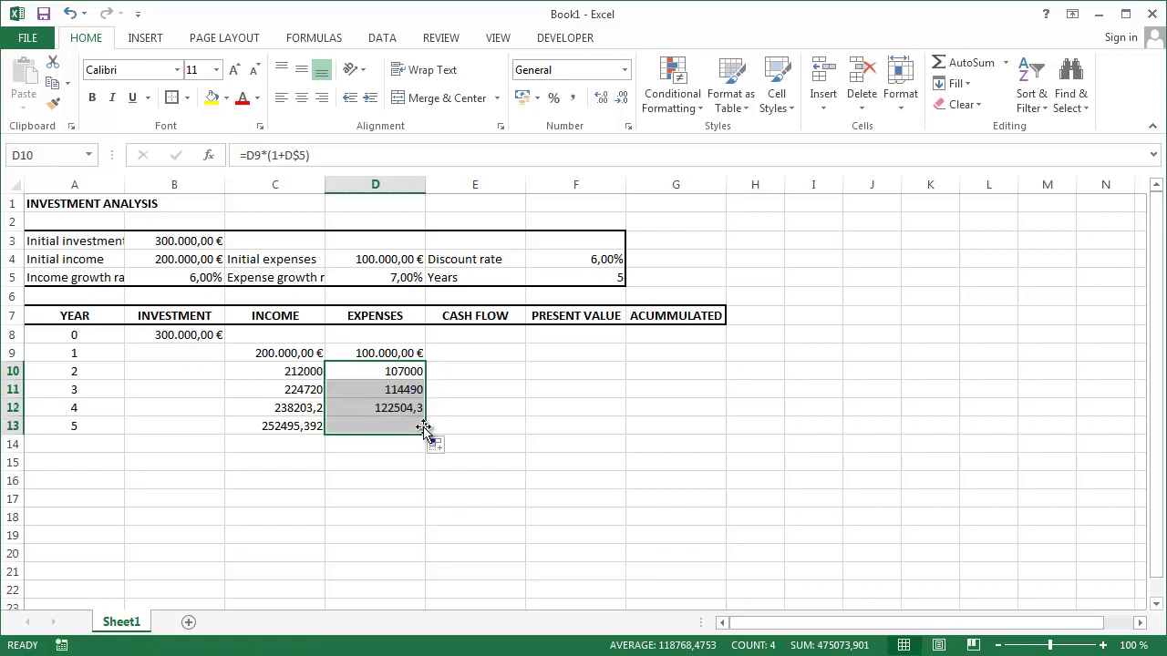
Calculate the year 0 cash flow in E8 with =C8-D8-B8 and fill the formula down to E13
click(461, 338)
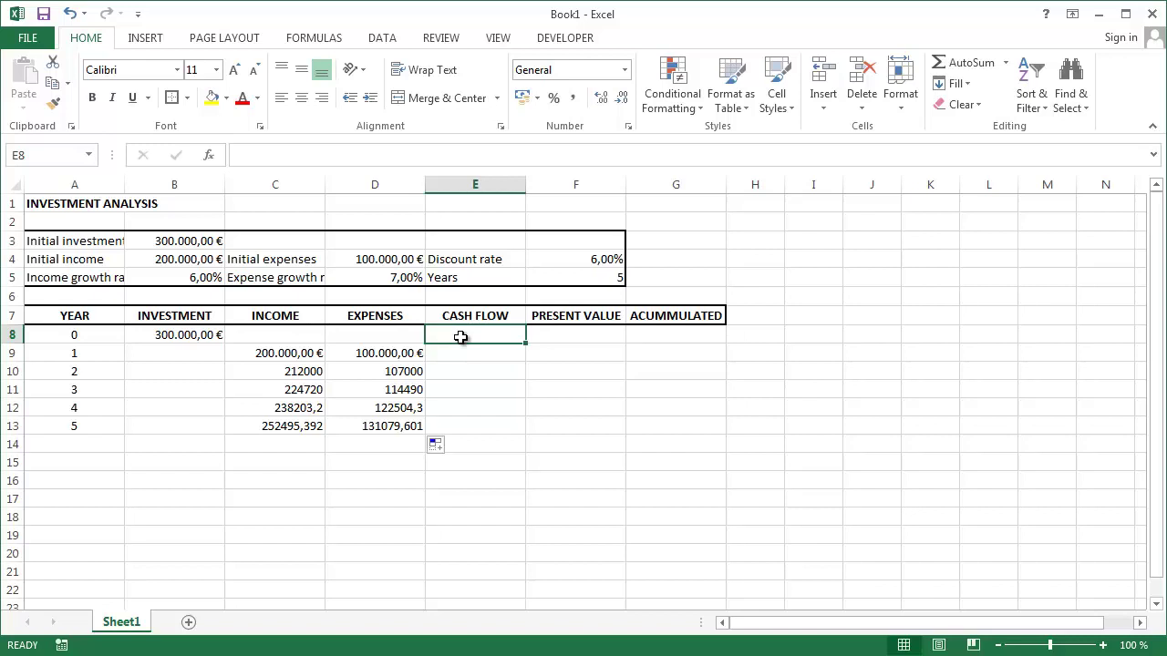
text(=)
key(Left)
key(Left)
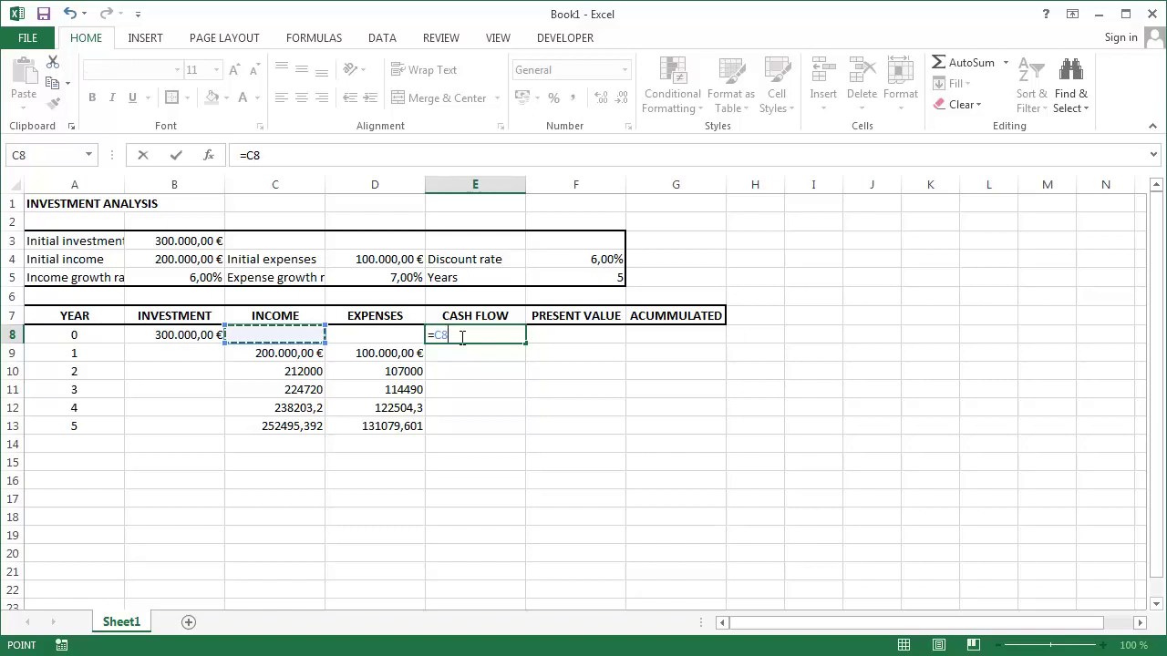
text(-)
key(Left)
text(-)
key(Left)
key(Left)
key(Left)
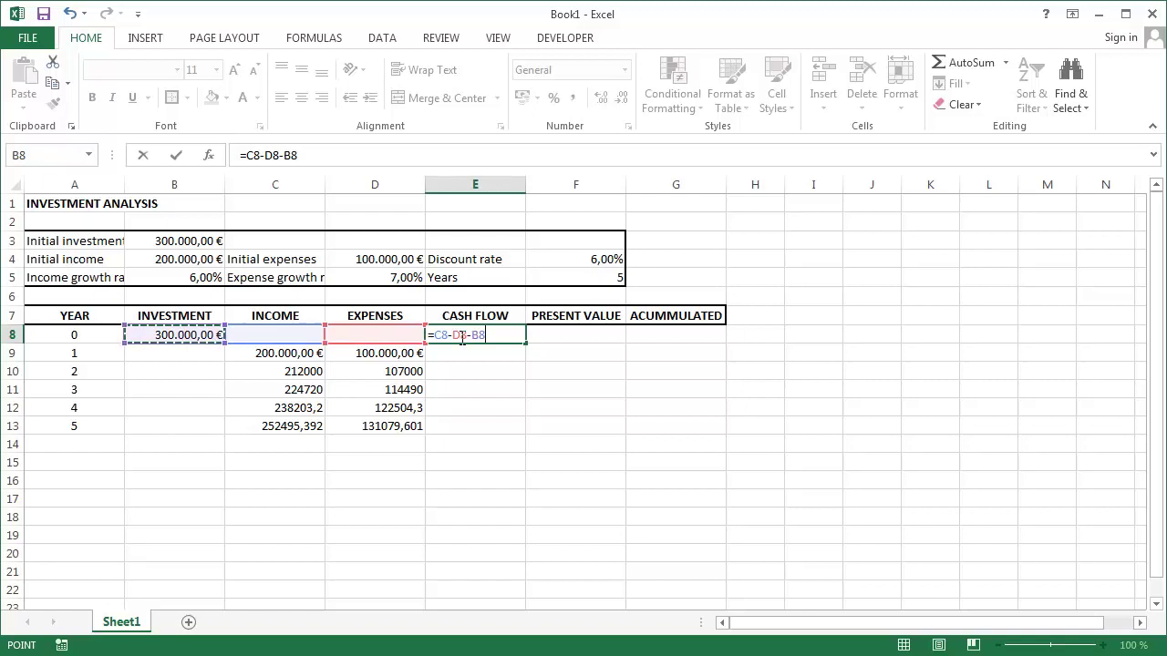
key(ctrl+Return)
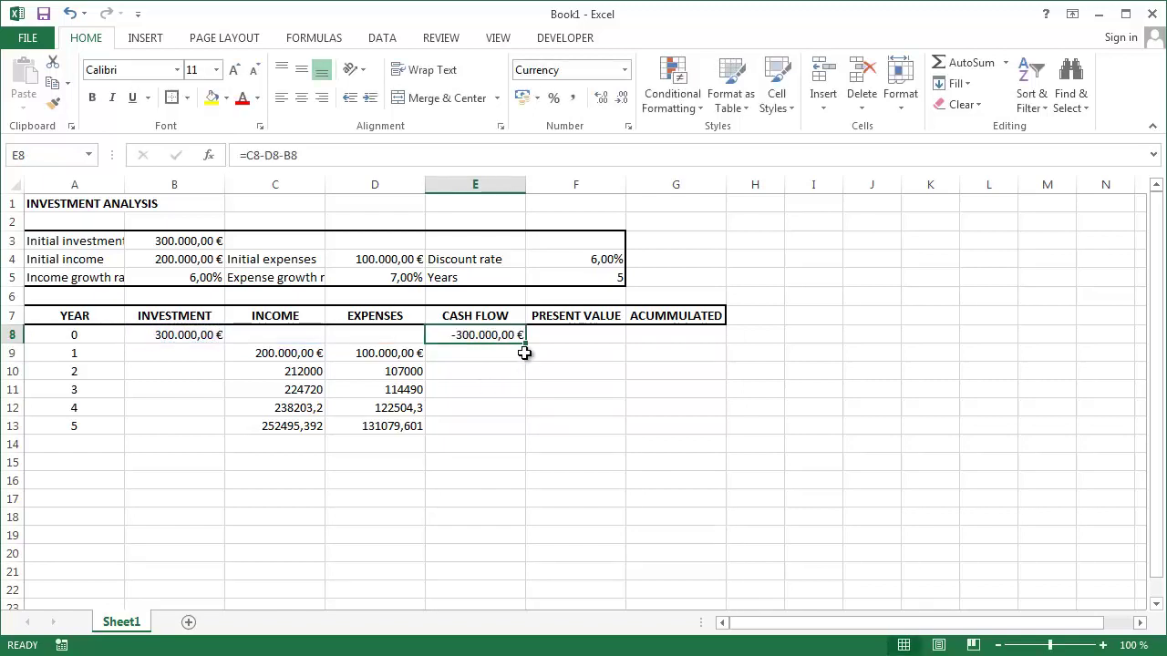
drag(526, 344, 531, 434)
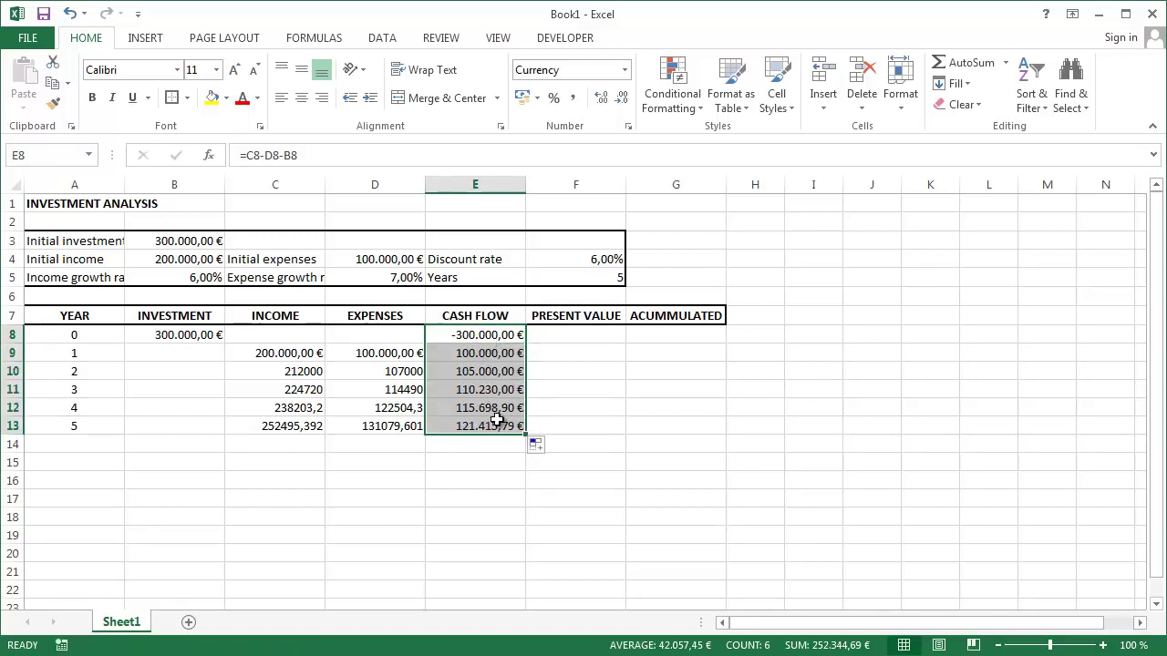
Calculate the year 0 present value in F8 with =E8/(1+F$4)^A8 and fill the formula down to F13
click(563, 343)
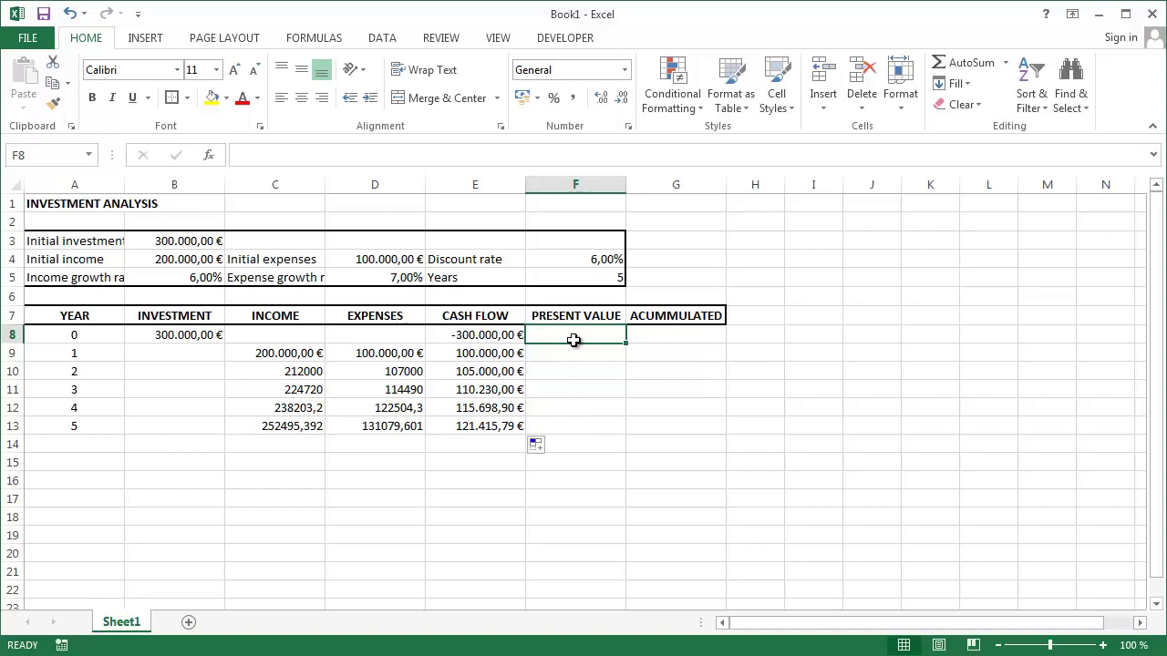
text(=)
key(Left)
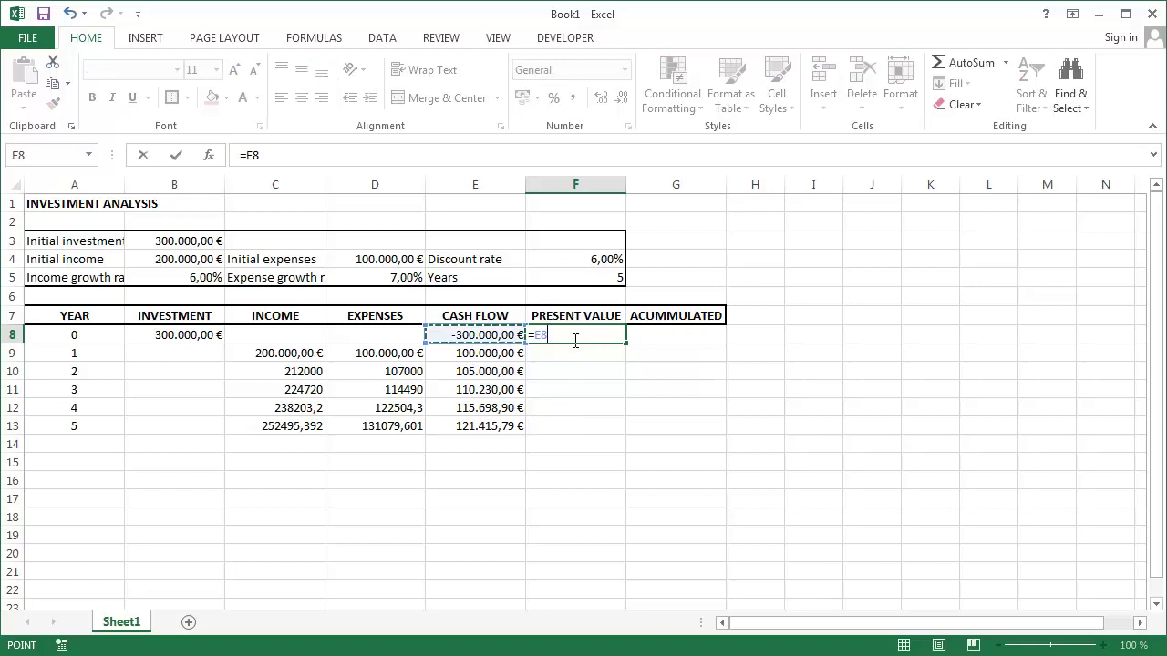
text(/(1+)
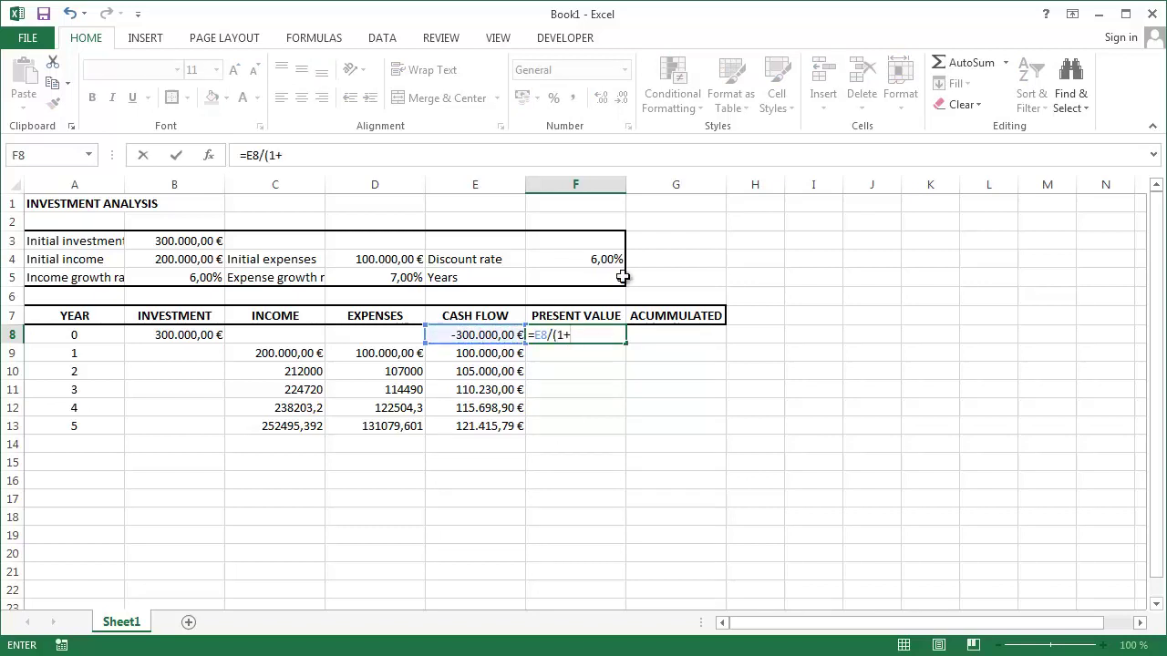
click(609, 262)
key(F4)
key(F4)
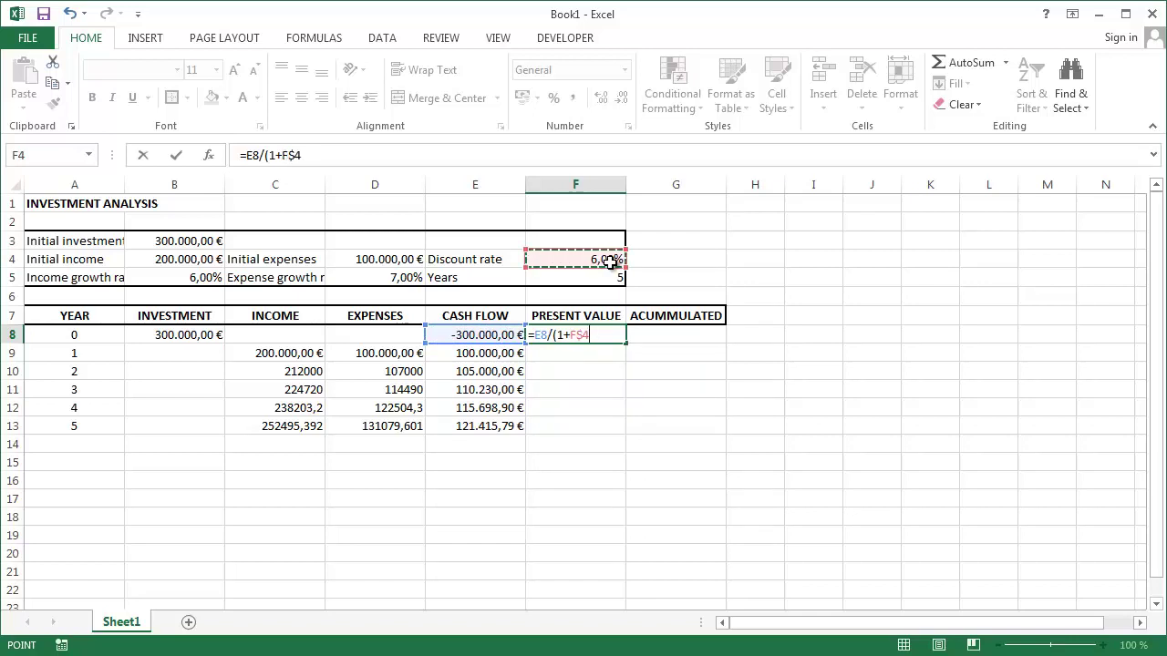
text()^)
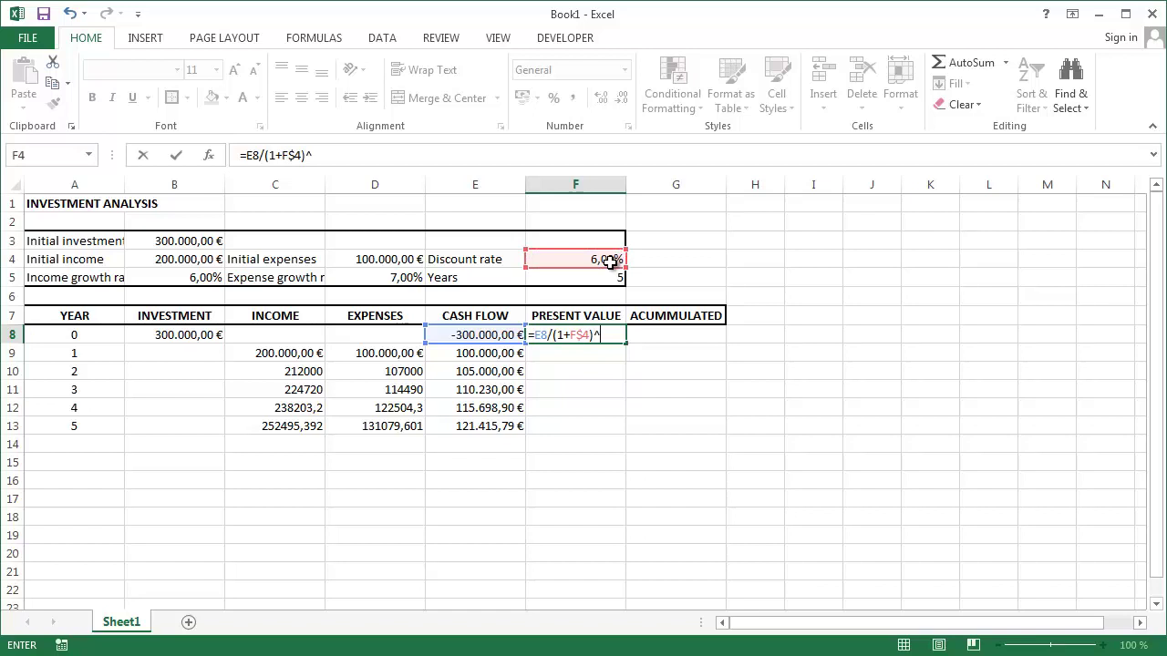
click(81, 330)
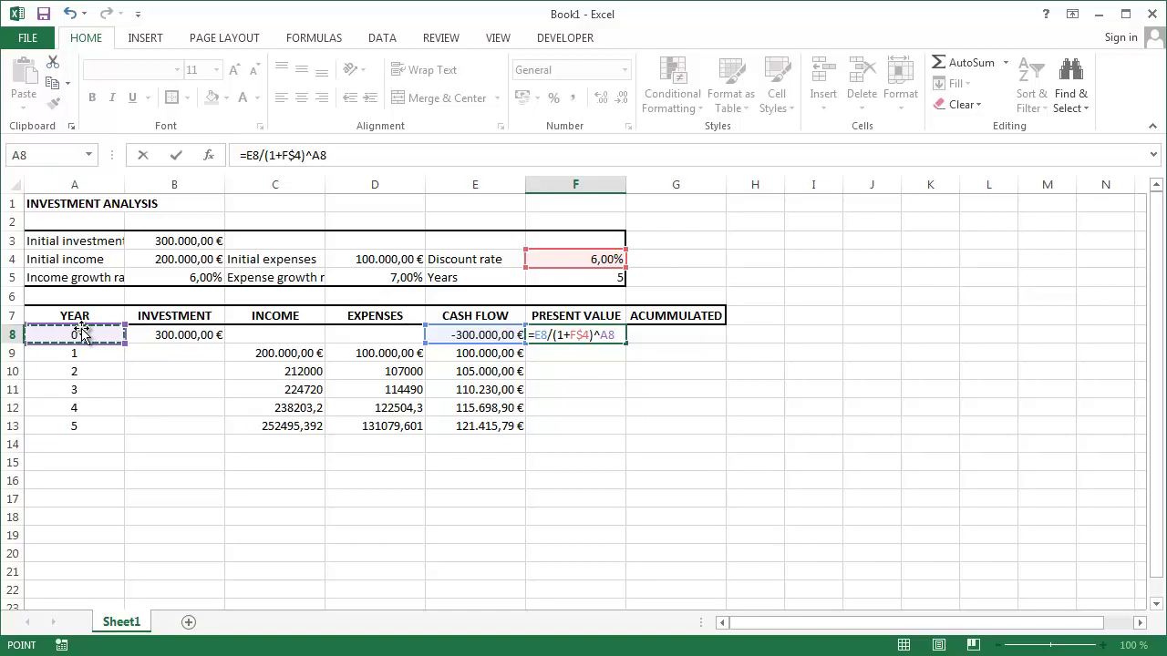
key(Return)
key(Up)
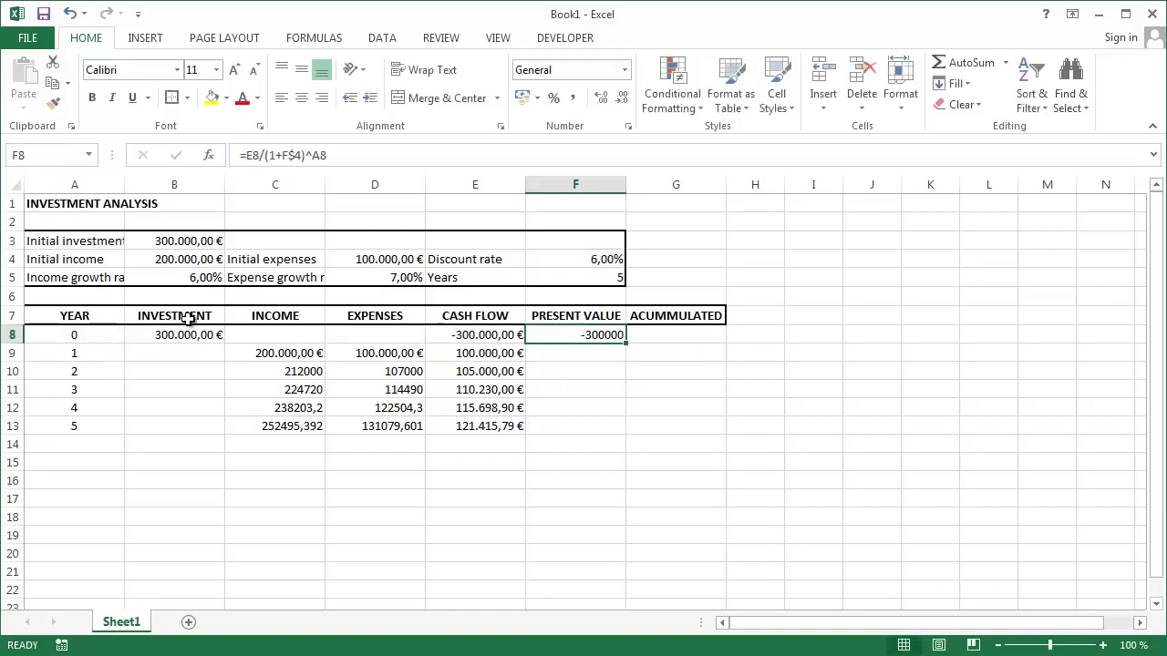
drag(626, 345, 628, 431)
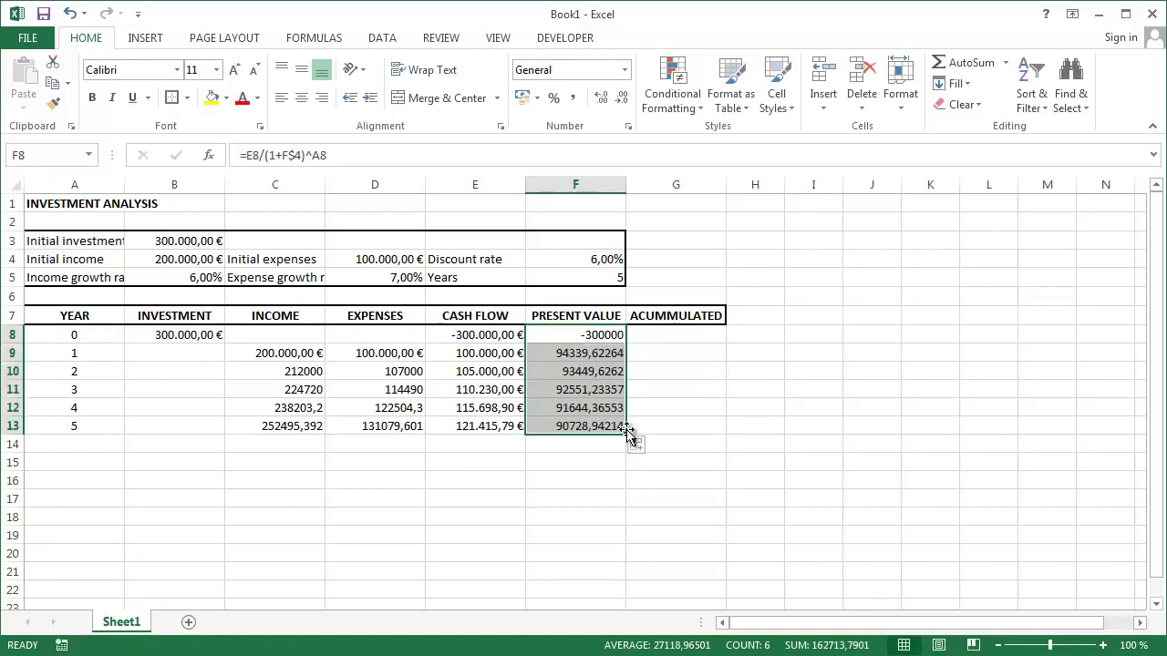
Calculate the year 0 accumulated value in G8 with =SUM(F$8:F8) and fill the formula down to G13
click(690, 337)
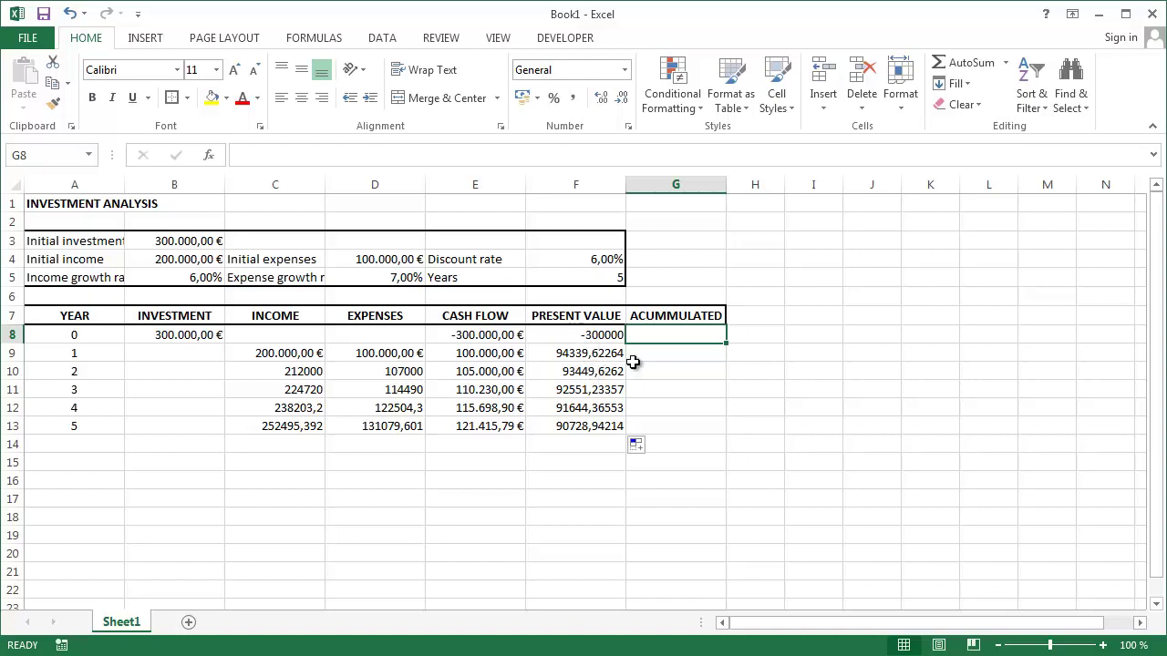
text(=)
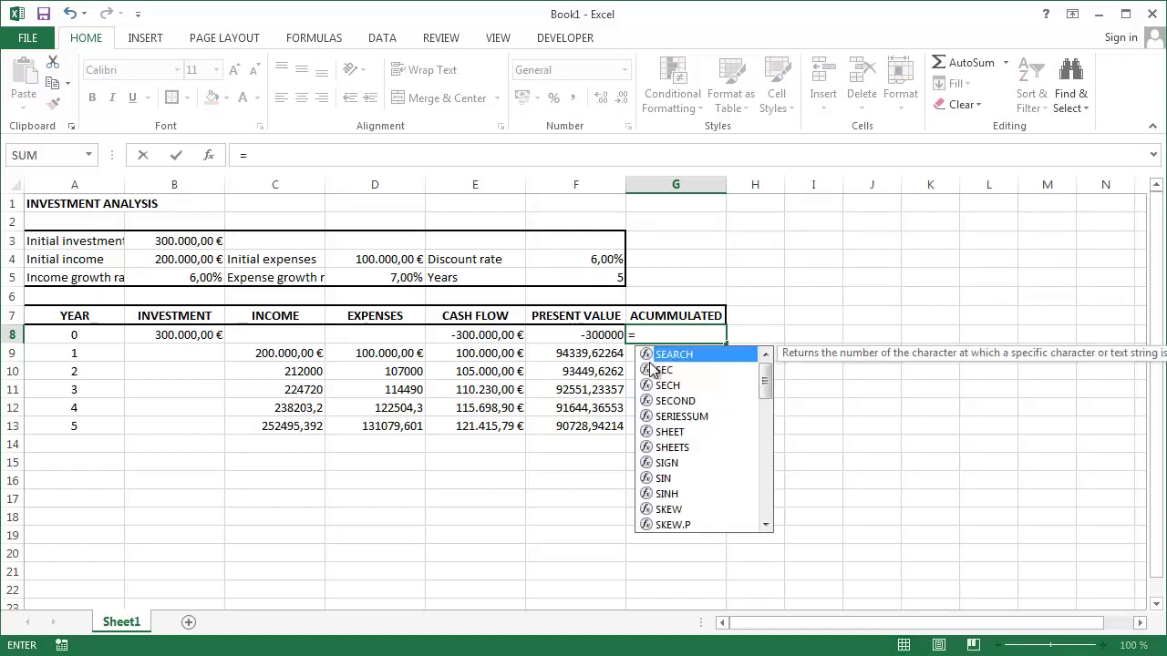
text(SUM()
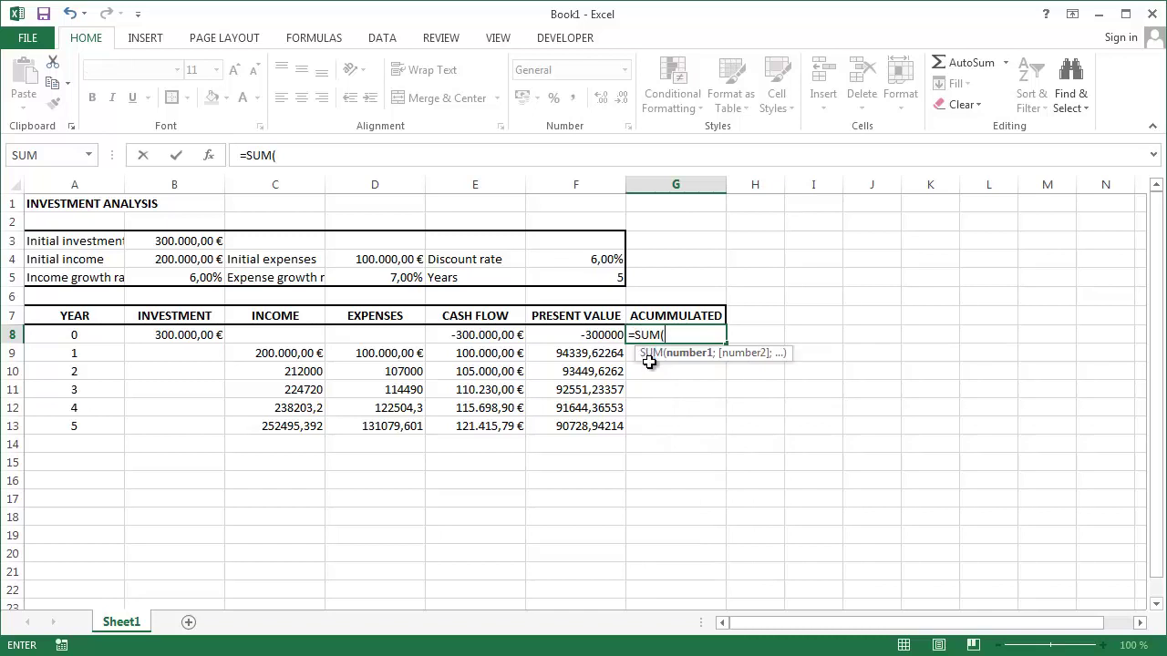
click(588, 334)
key(F4)
key(F4)
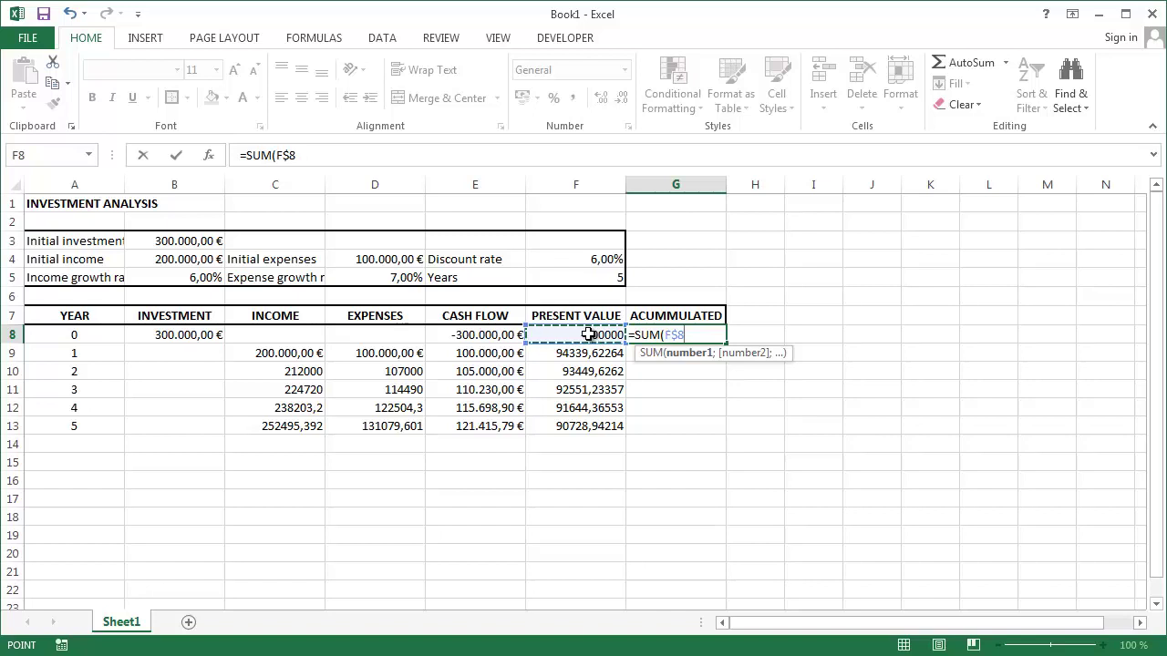
key(F8)
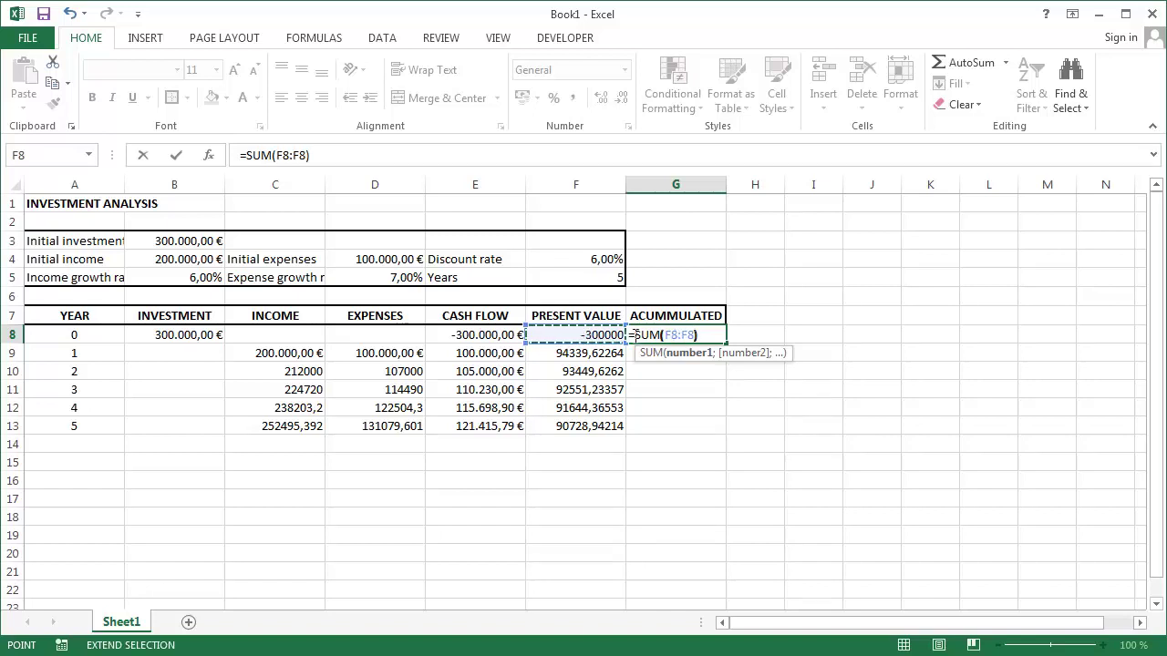
text())
click(676, 335)
key(F4)
key(F4)
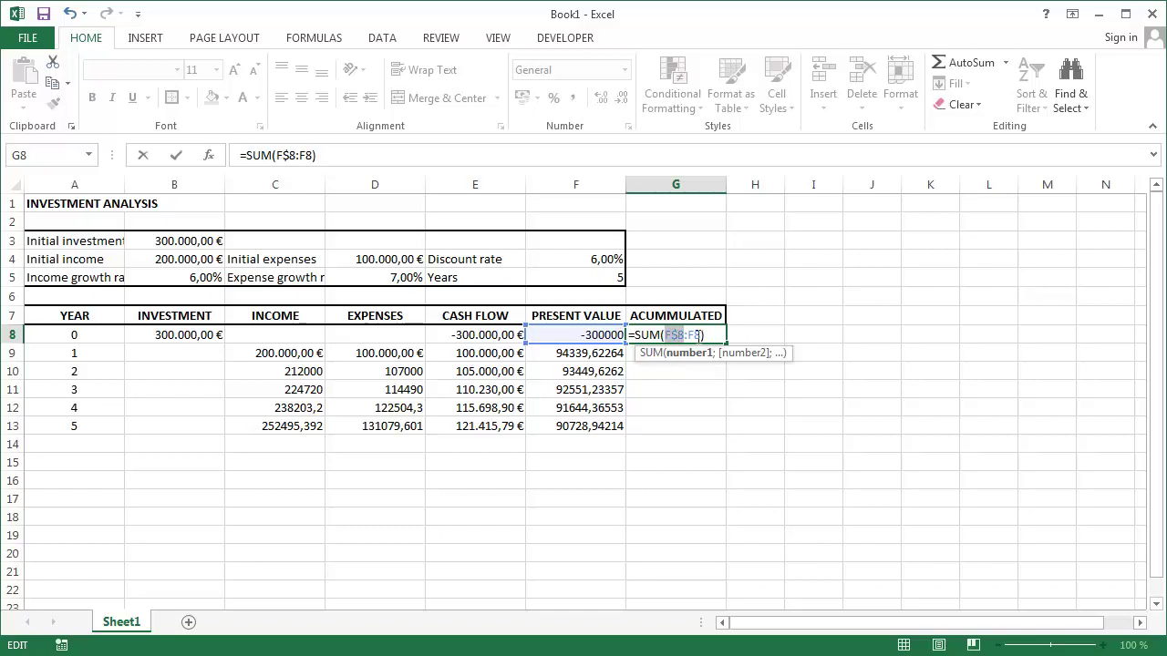
key(Return)
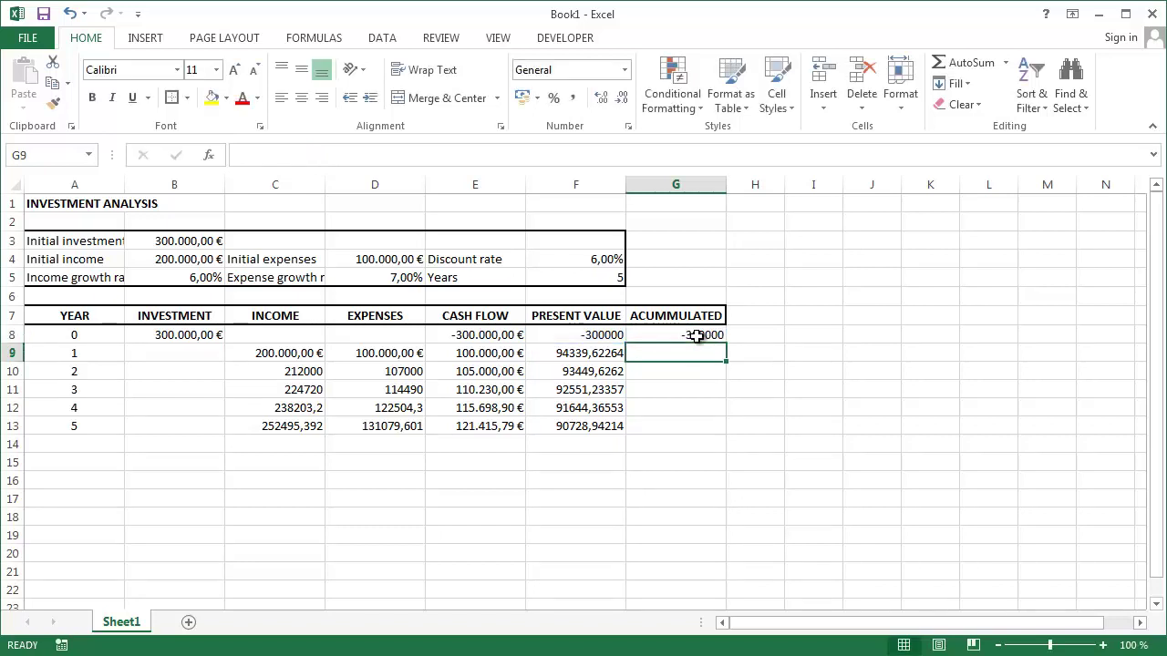
click(695, 334)
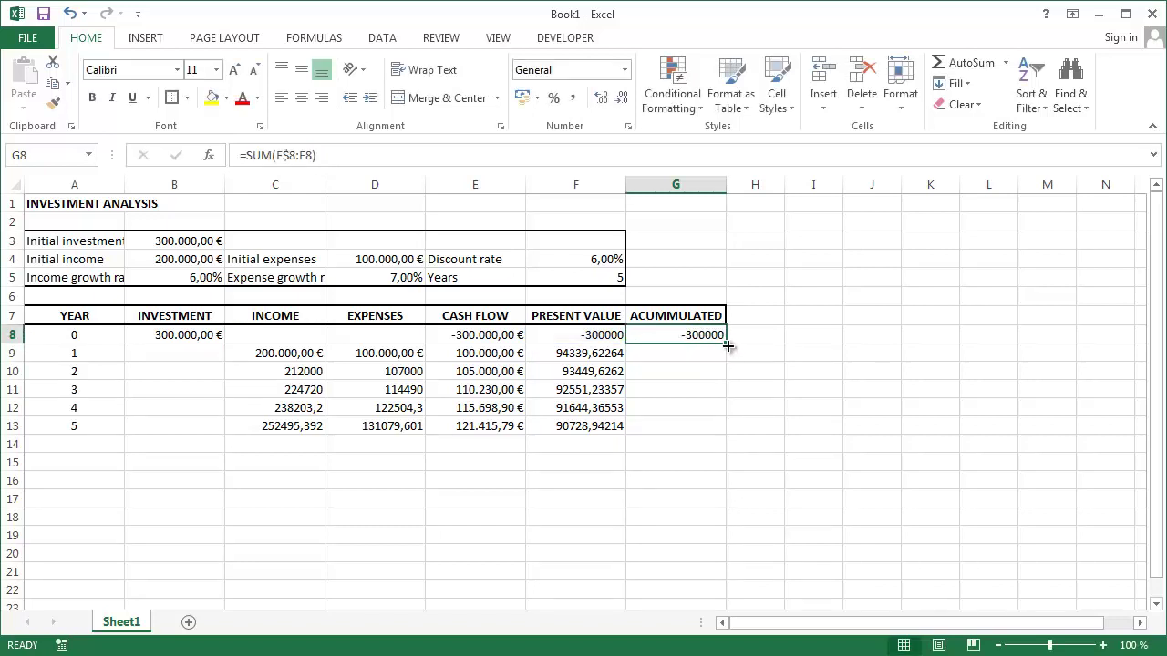
drag(727, 347, 724, 435)
Inspect the ranges referenced by the accumulated value formulas in G13 and G10
click(699, 431)
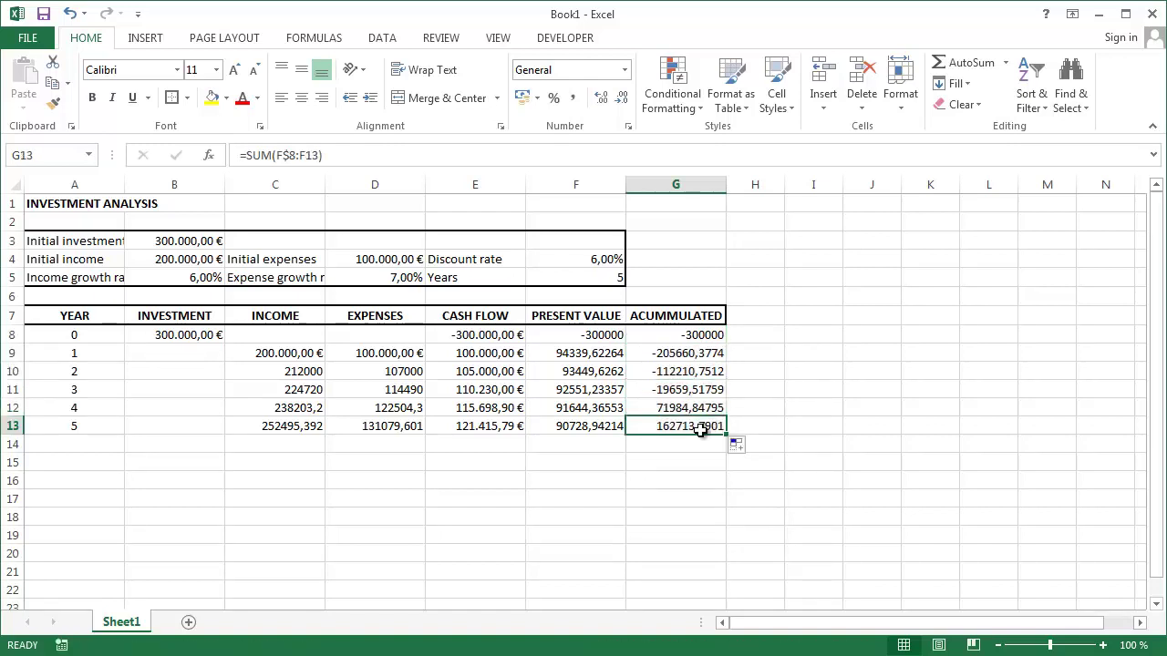
double_click(700, 431)
key(Escape)
click(681, 372)
double_click(683, 371)
key(Escape)
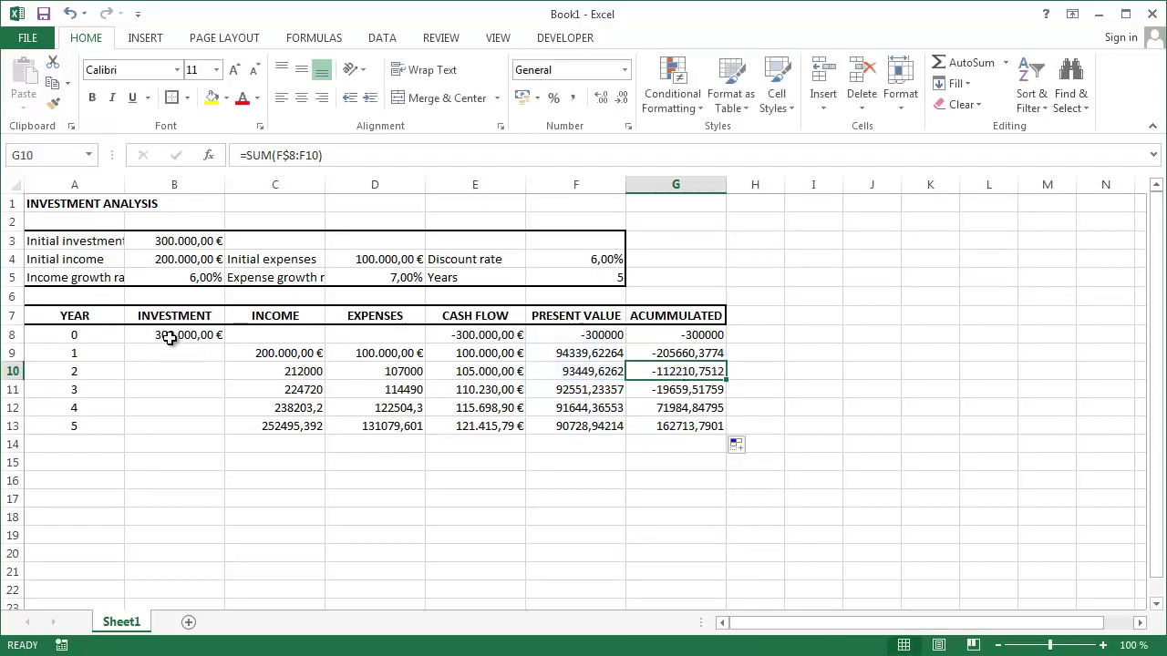
Format the yearly table values in B8:G13 as Currency with the € symbol
drag(165, 336, 668, 419)
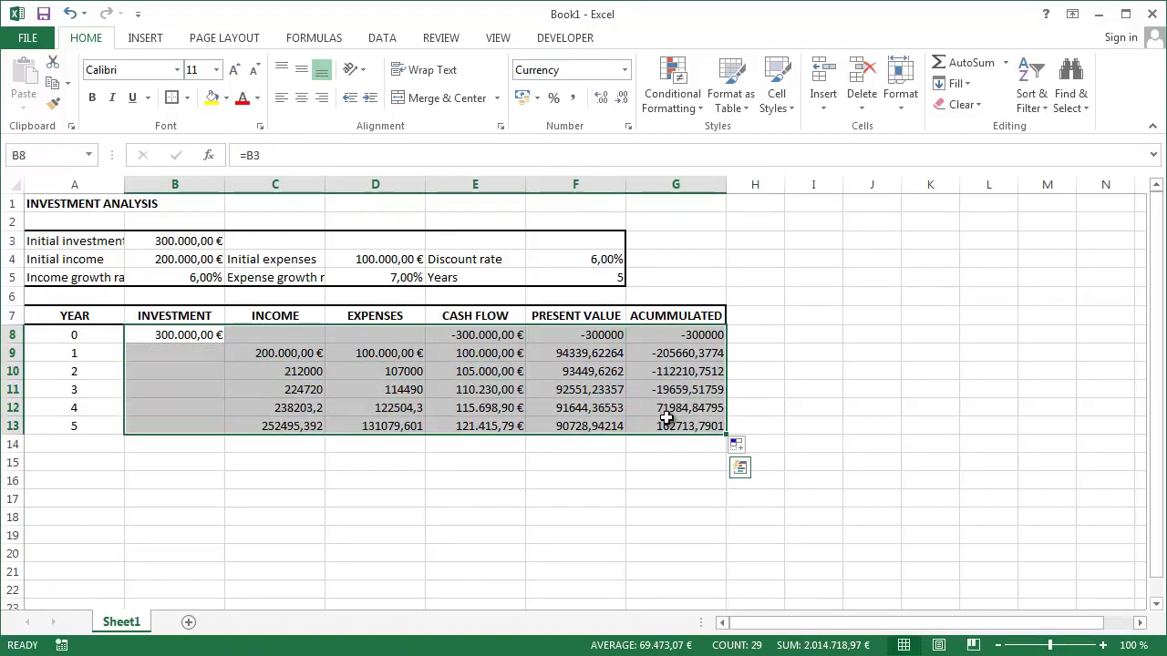
key(ctrl+1)
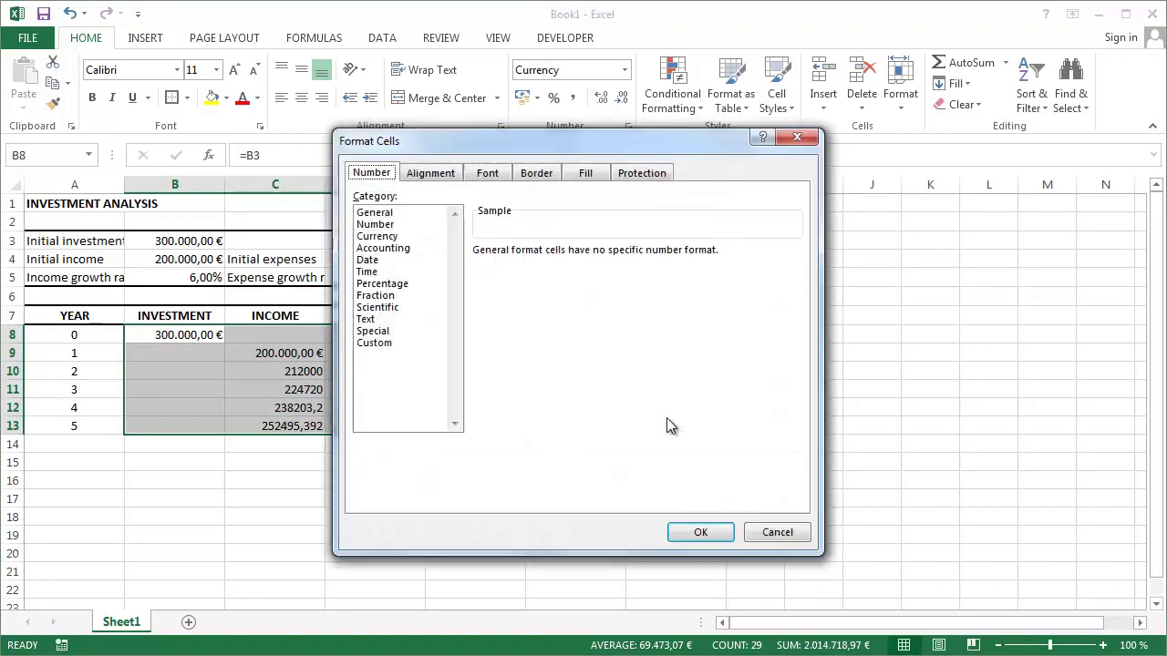
click(401, 237)
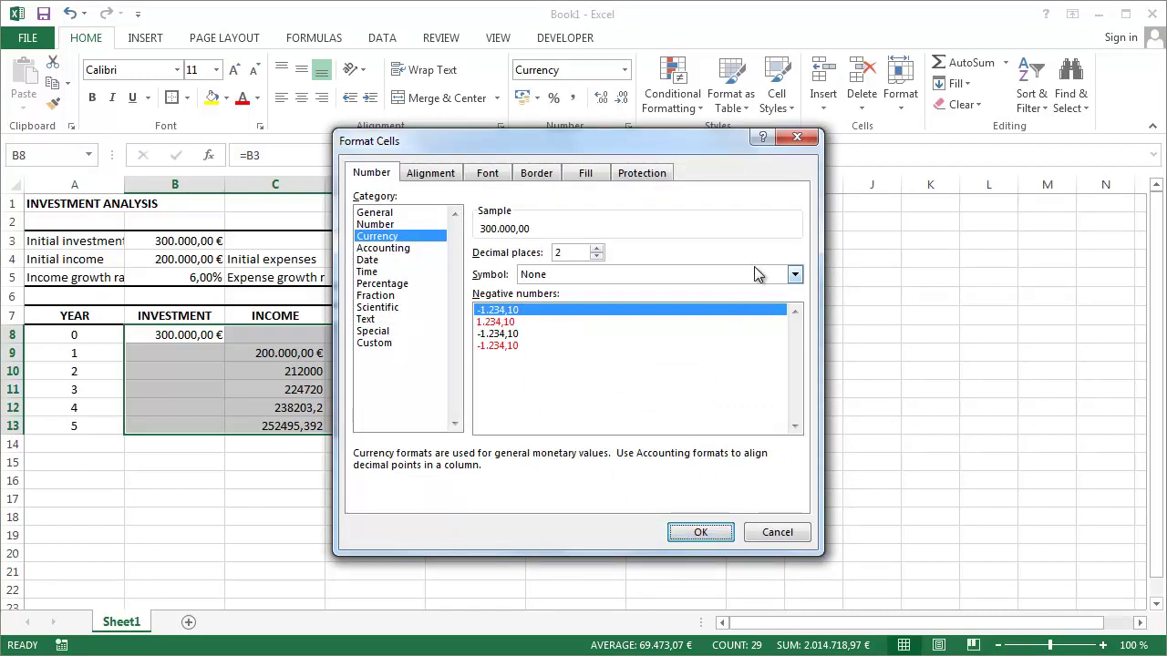
click(797, 277)
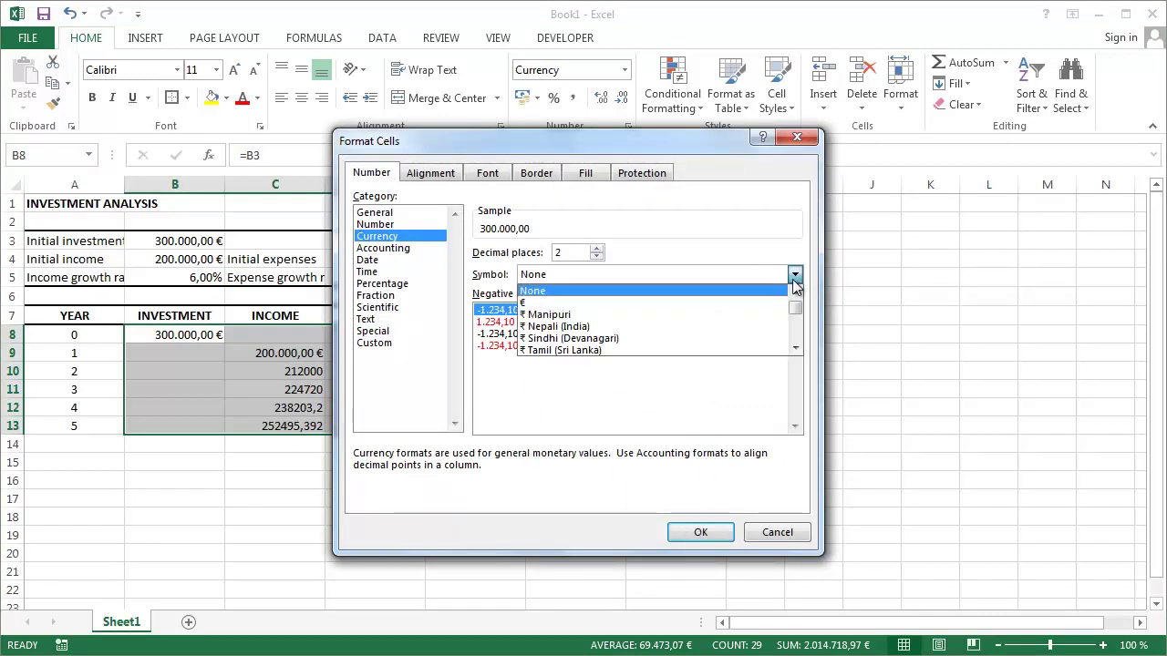
click(747, 303)
click(719, 535)
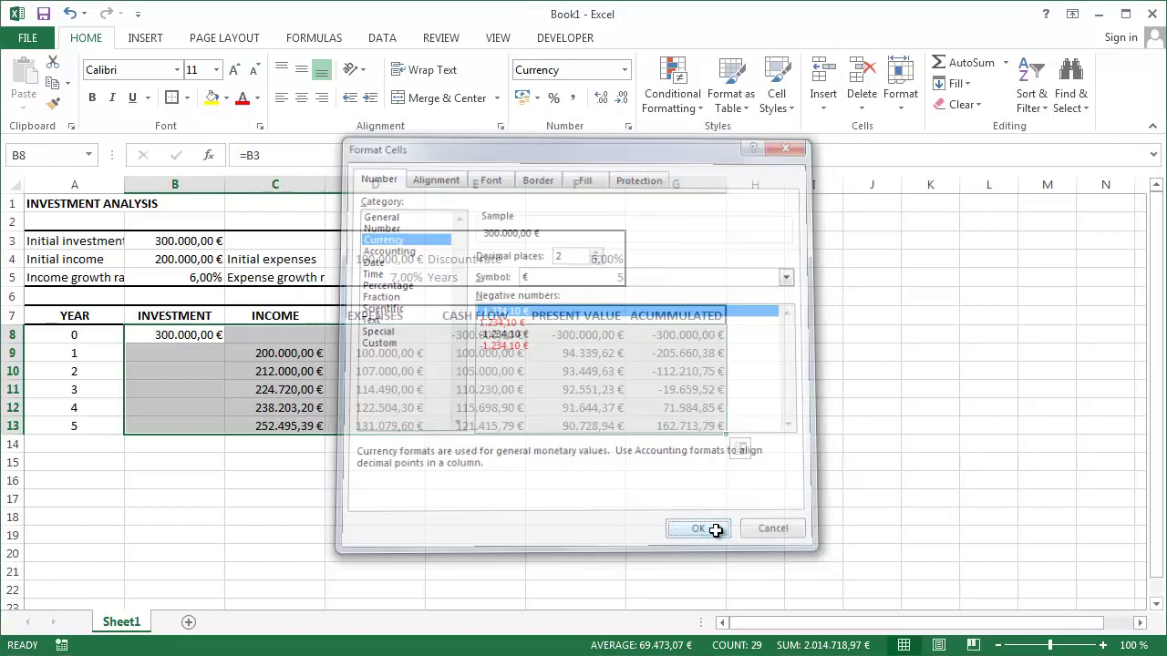
Enter the label "Present value" in A15, below the yearly table
click(96, 465)
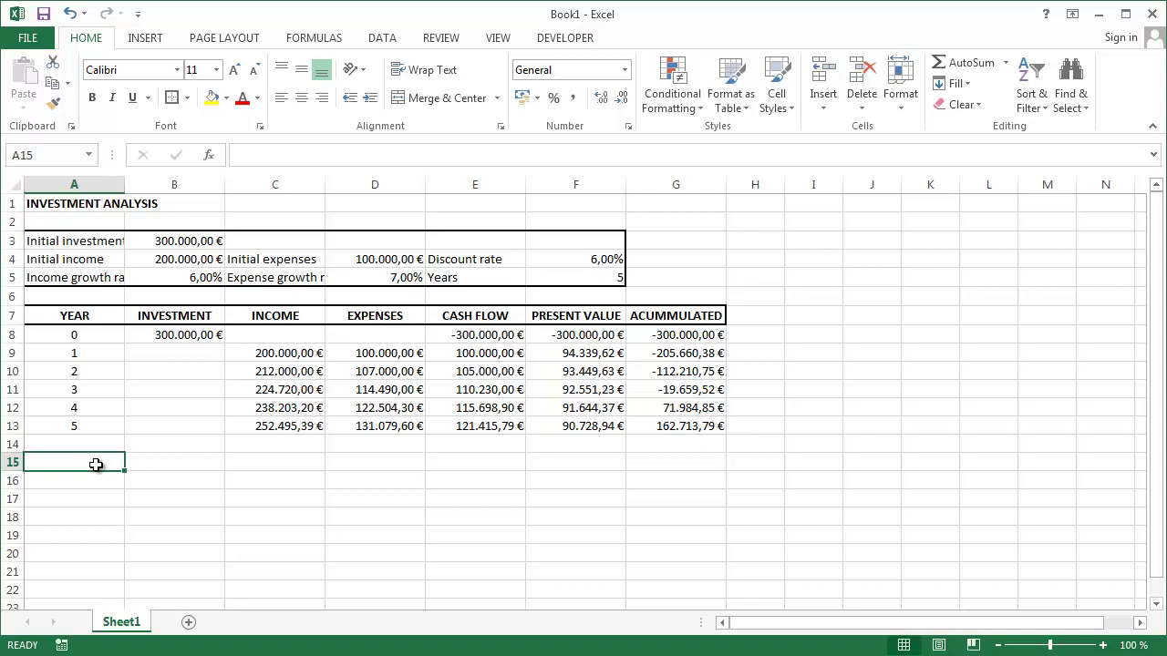
text(pre)
key(BackSpace)
key(BackSpace)
key(BackSpace)
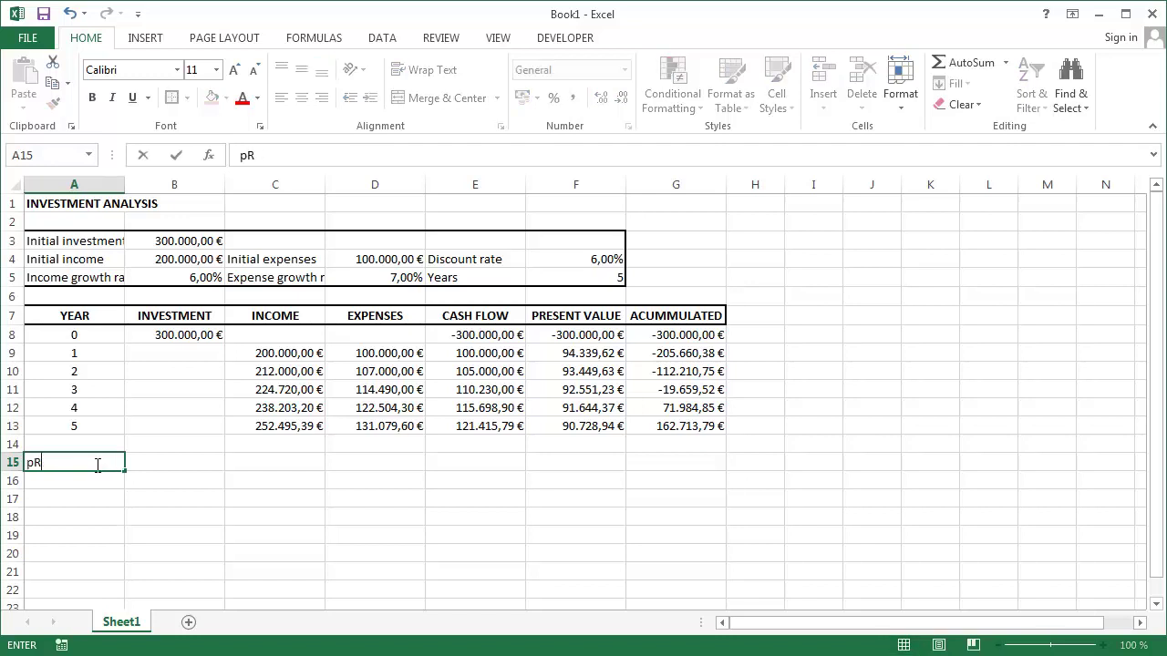
text(Present value)
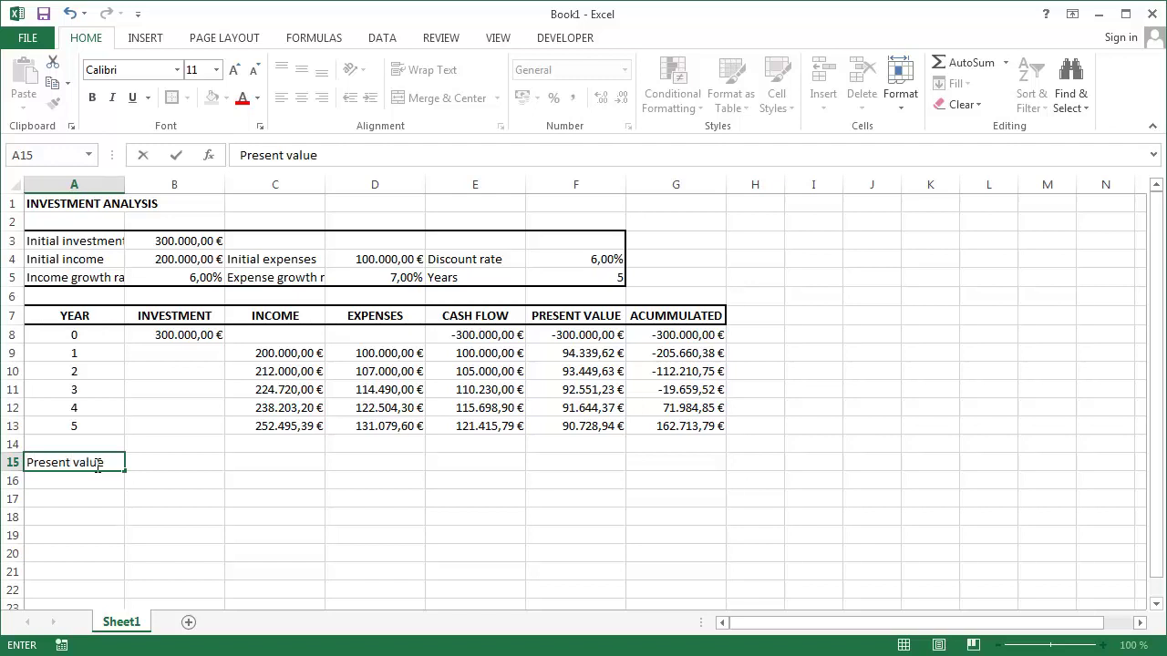
key(Tab)
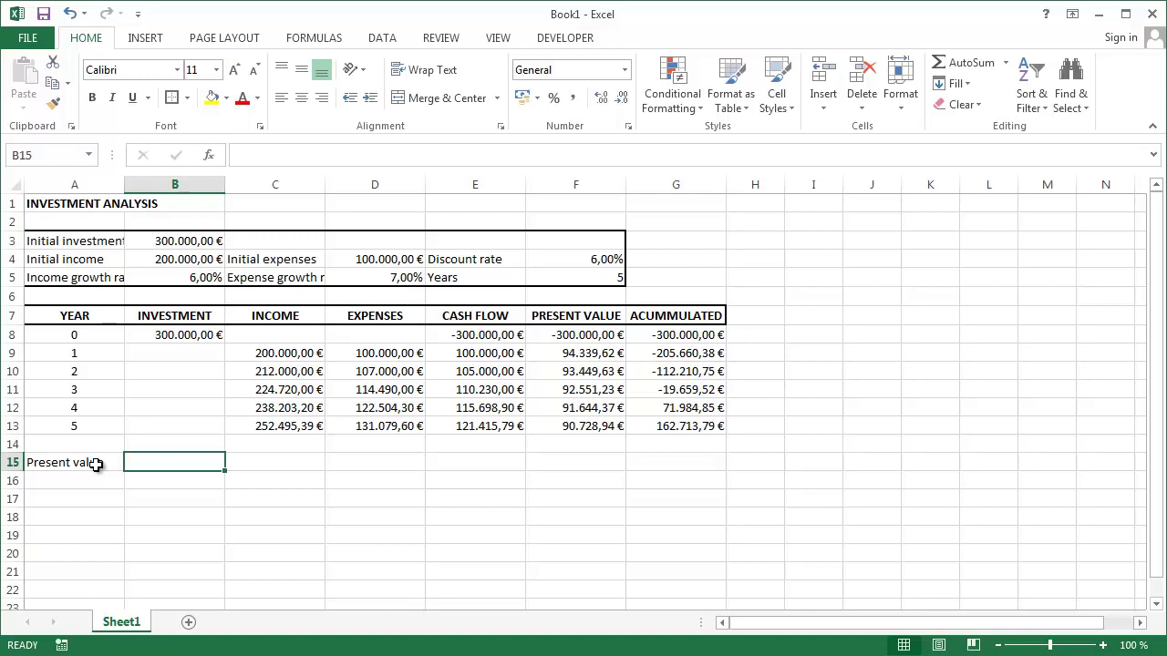
Calculate the total present value of years 1 to 5 in B15 with =SUM(F9:F13)
text(=)
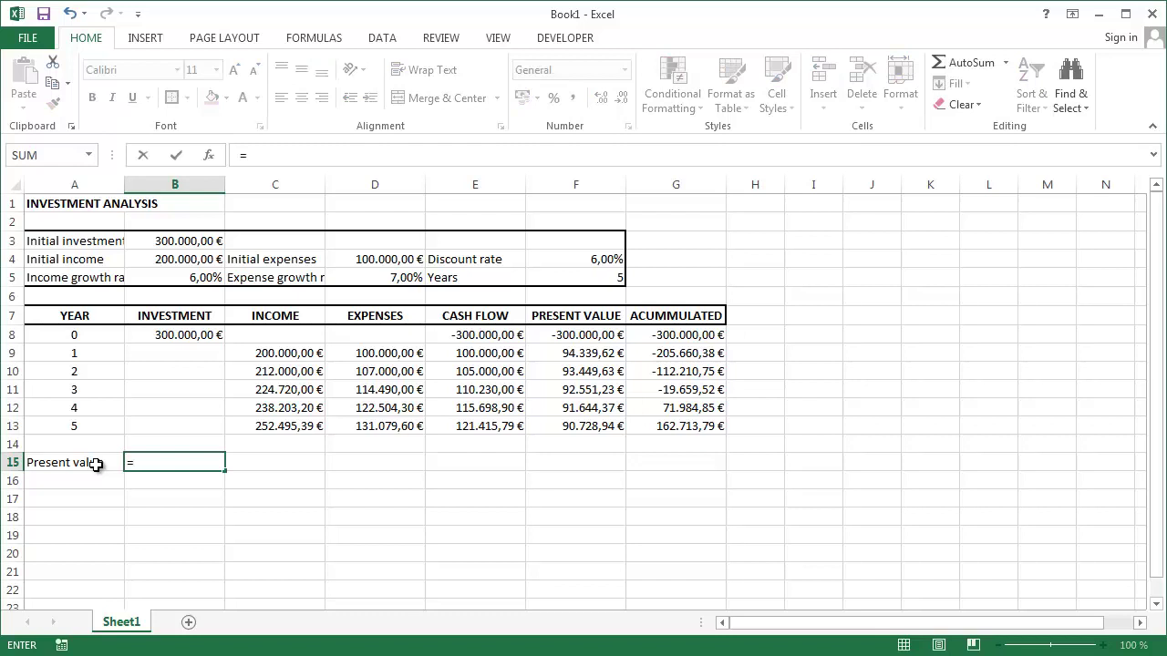
text(sum)
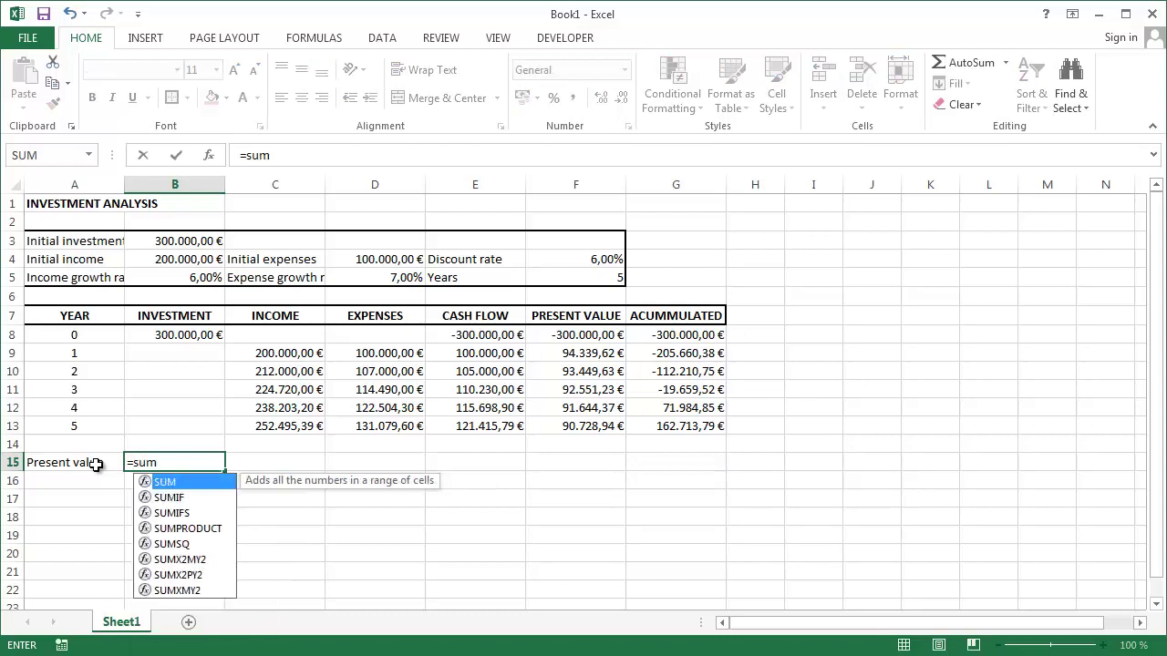
text(()
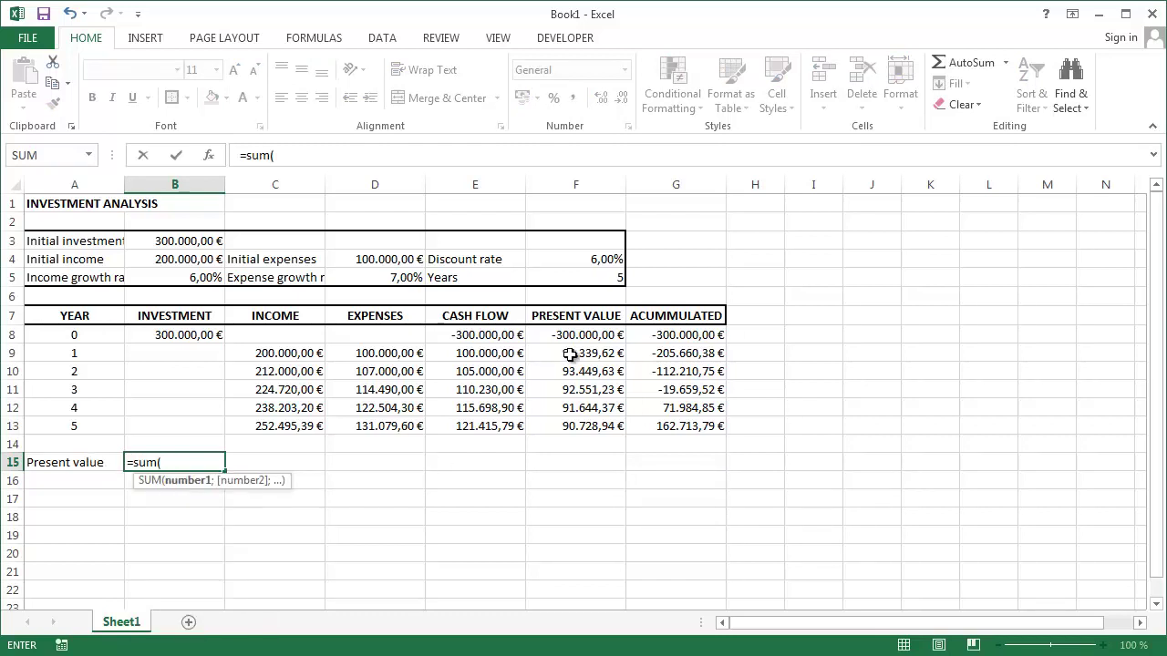
drag(574, 354, 567, 421)
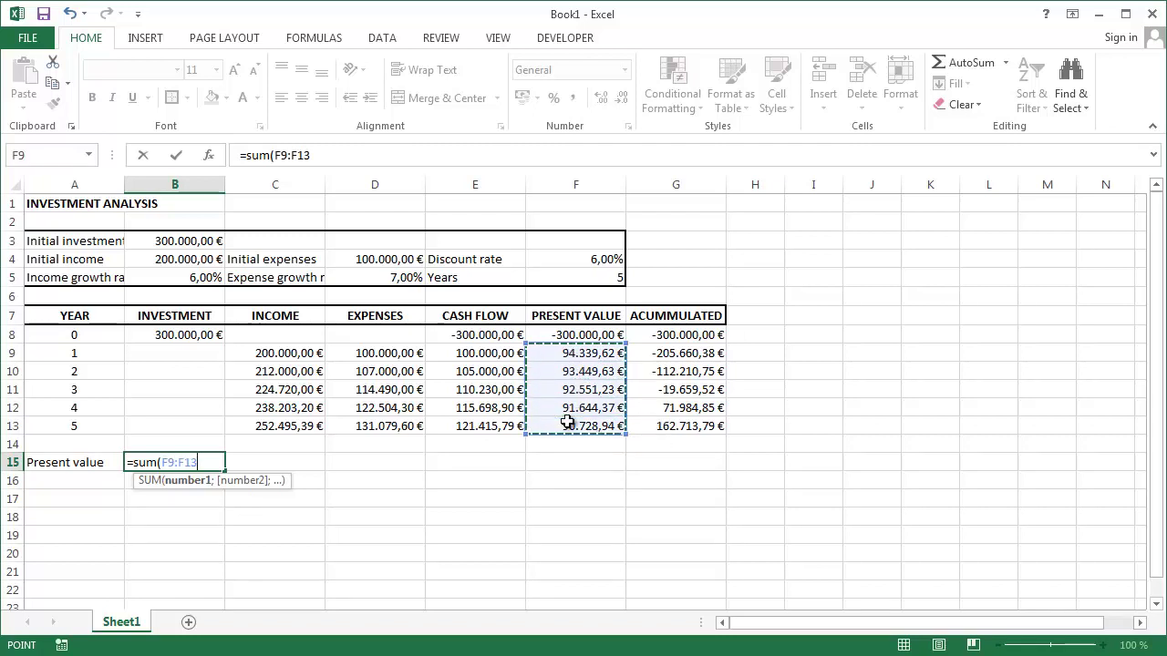
text())
key(Return)
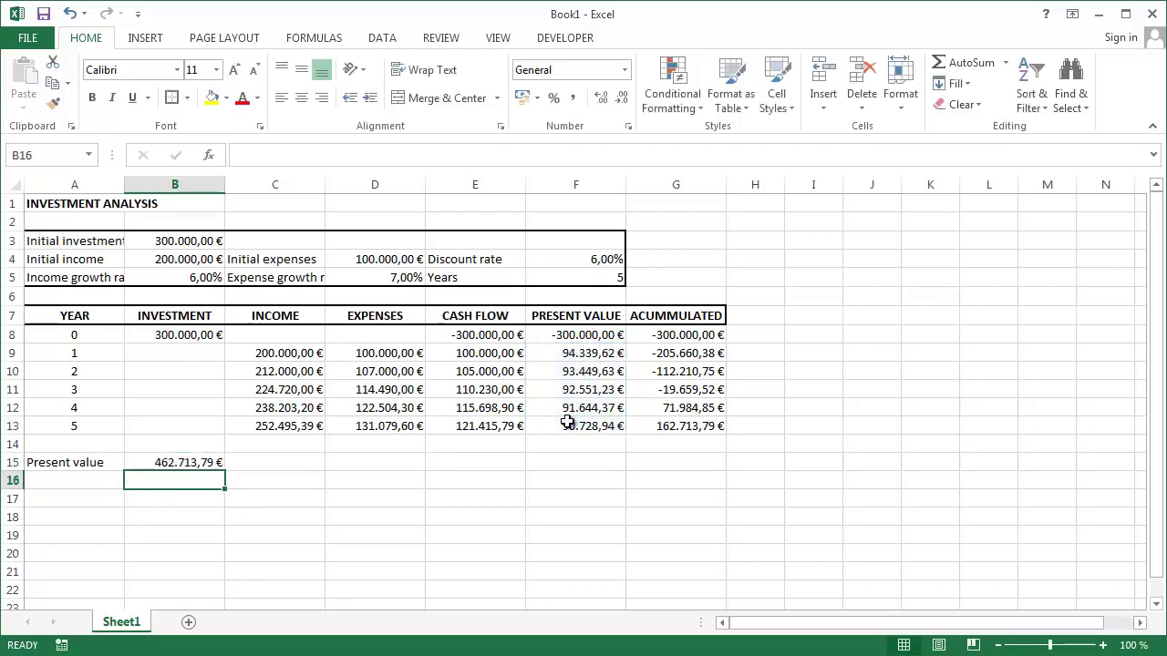
Calculate the present value from the discount rate and yearly cash flows in C15 with =NPV(F4;E9:E13)
key(Up)
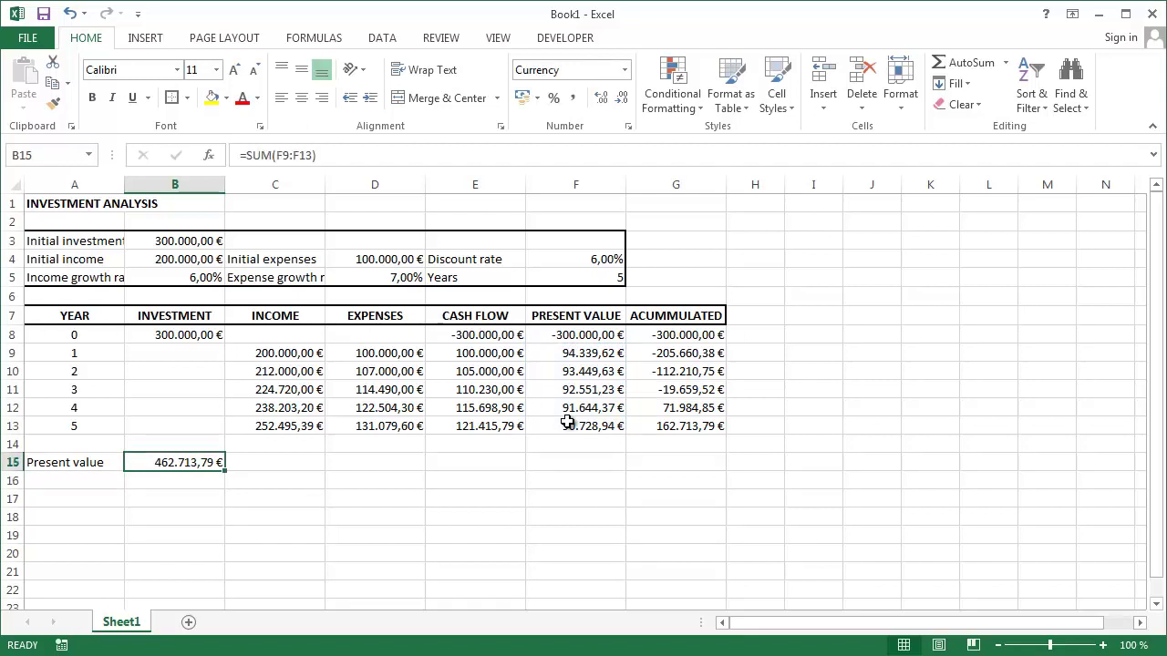
key(Right)
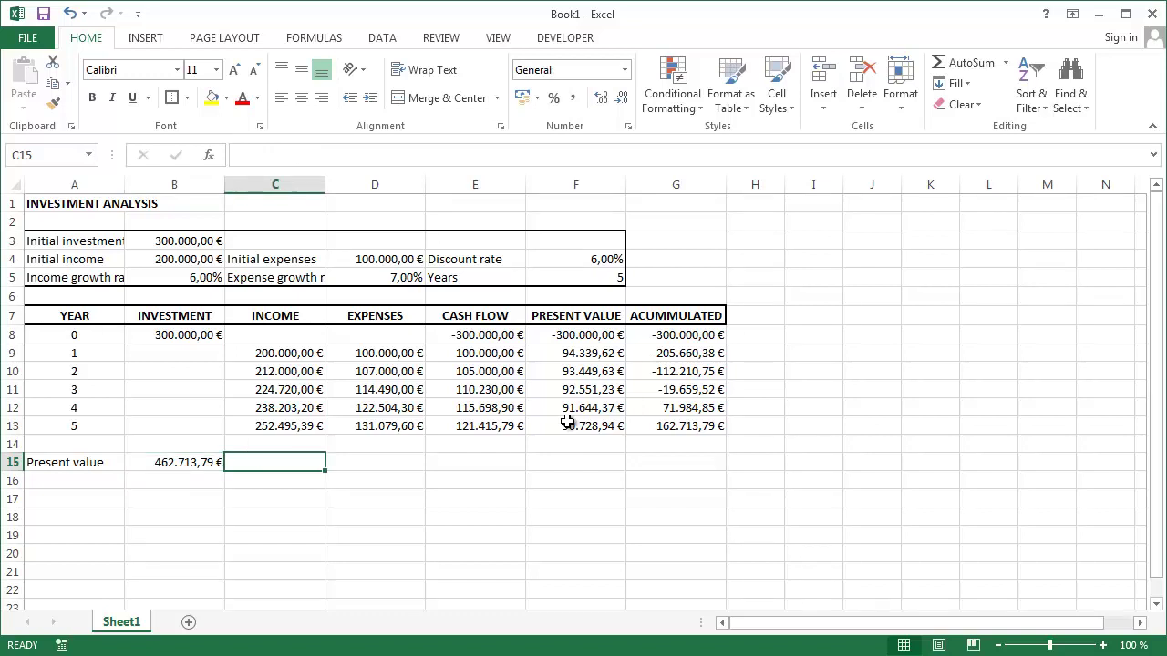
text(=)
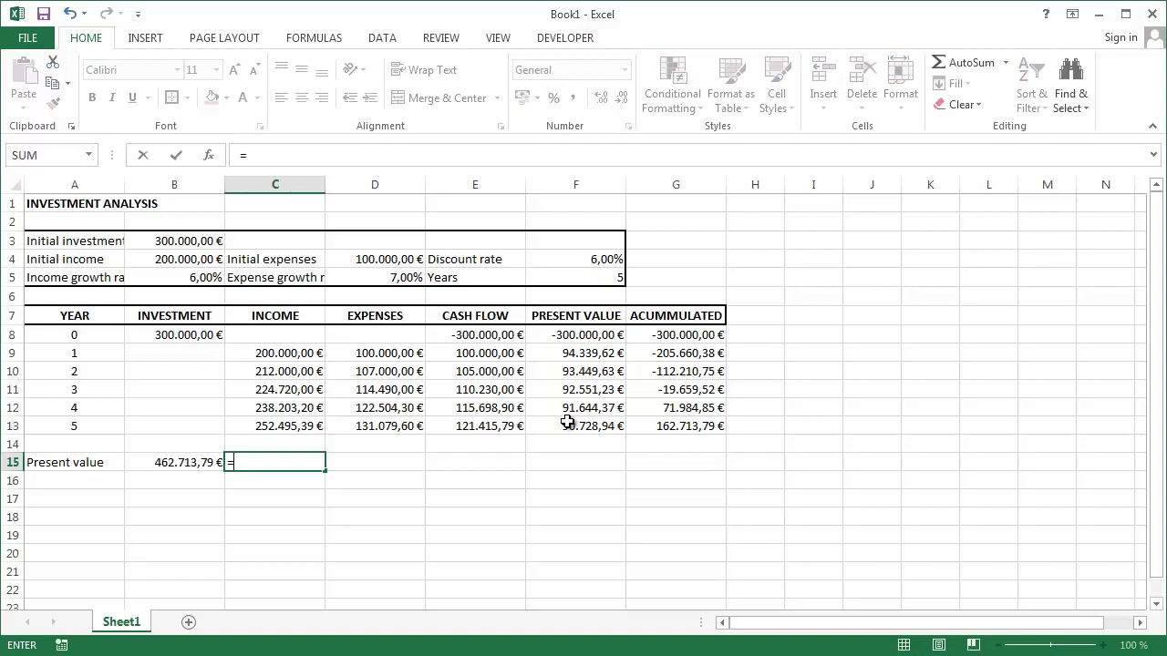
text(np)
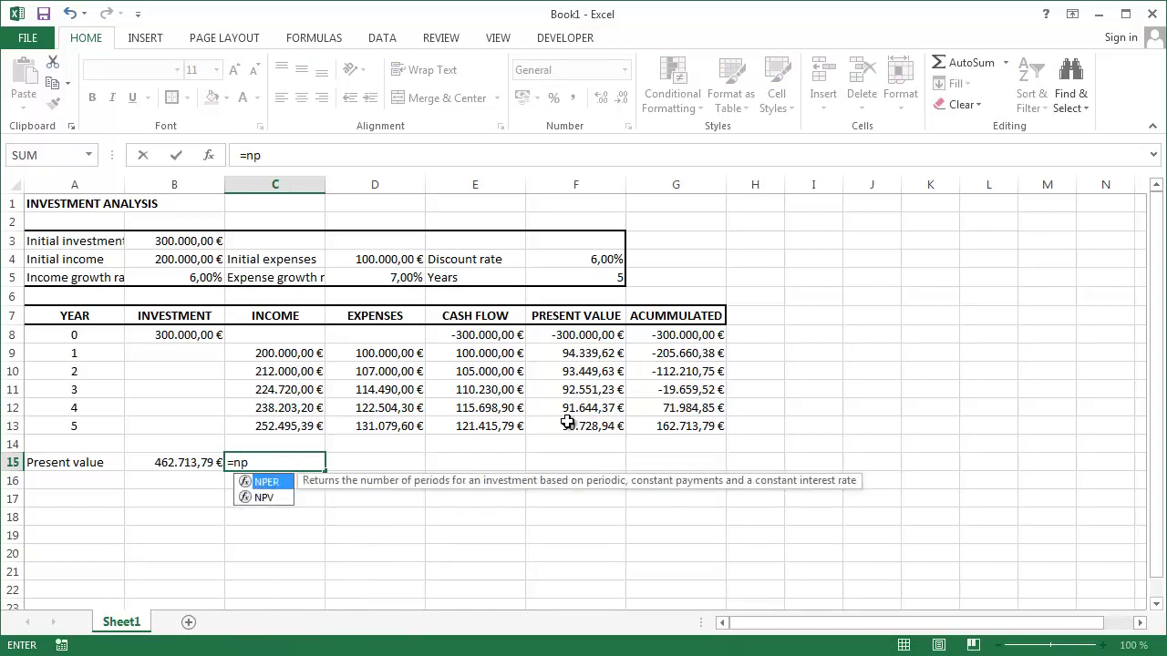
text(v)
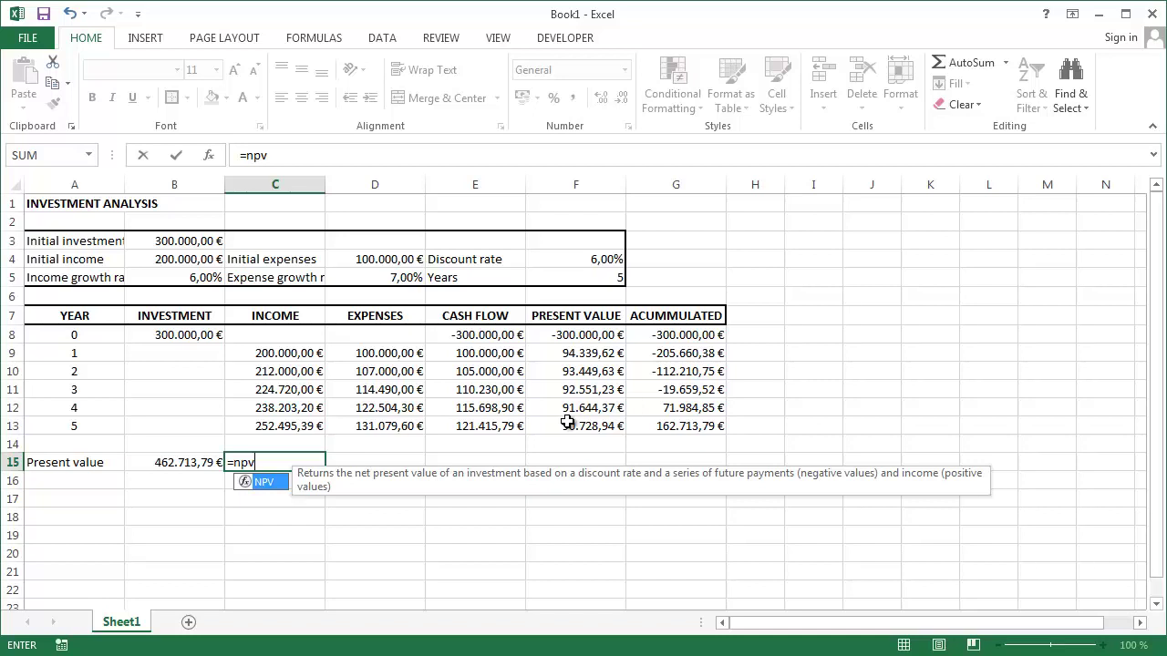
text(()
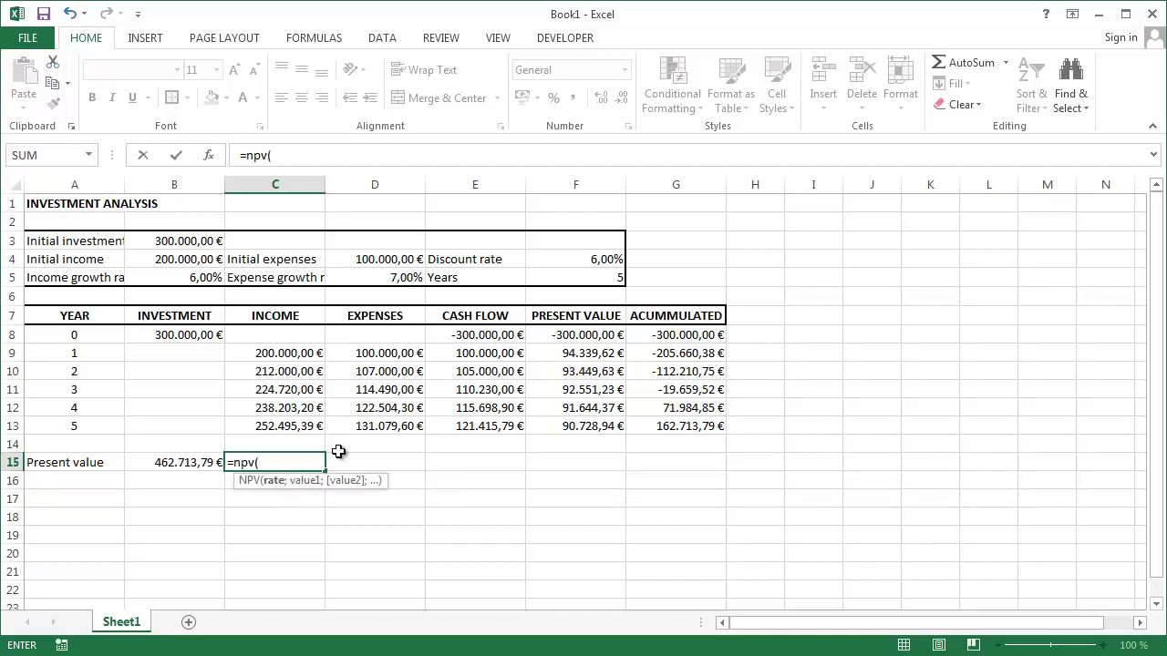
click(597, 257)
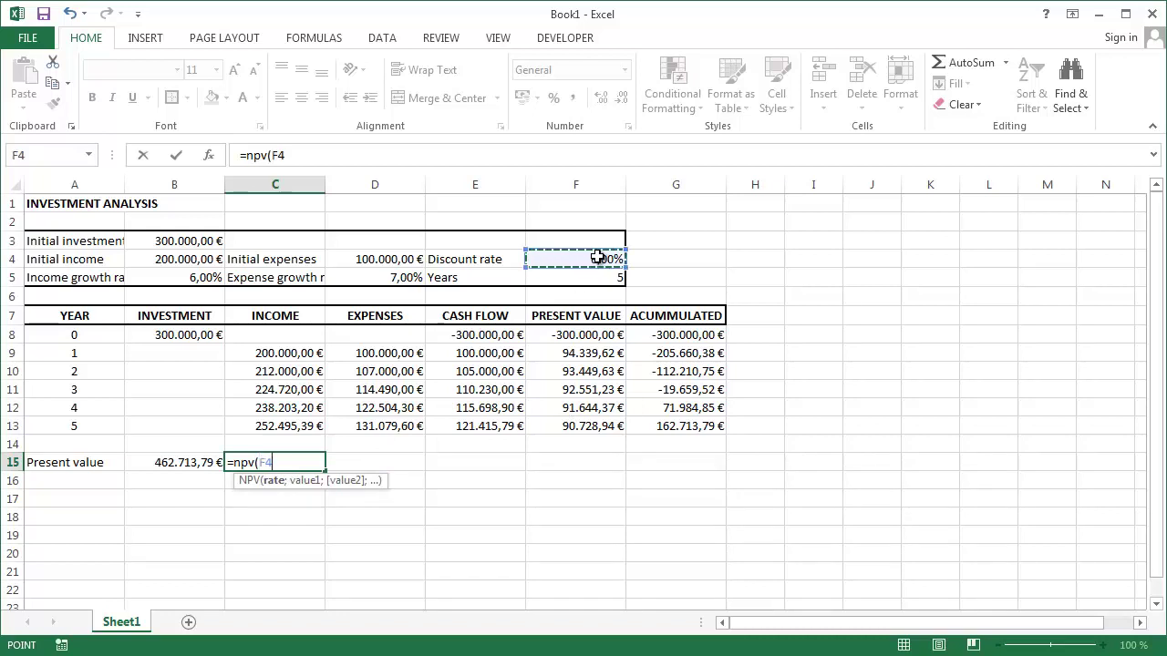
text(;)
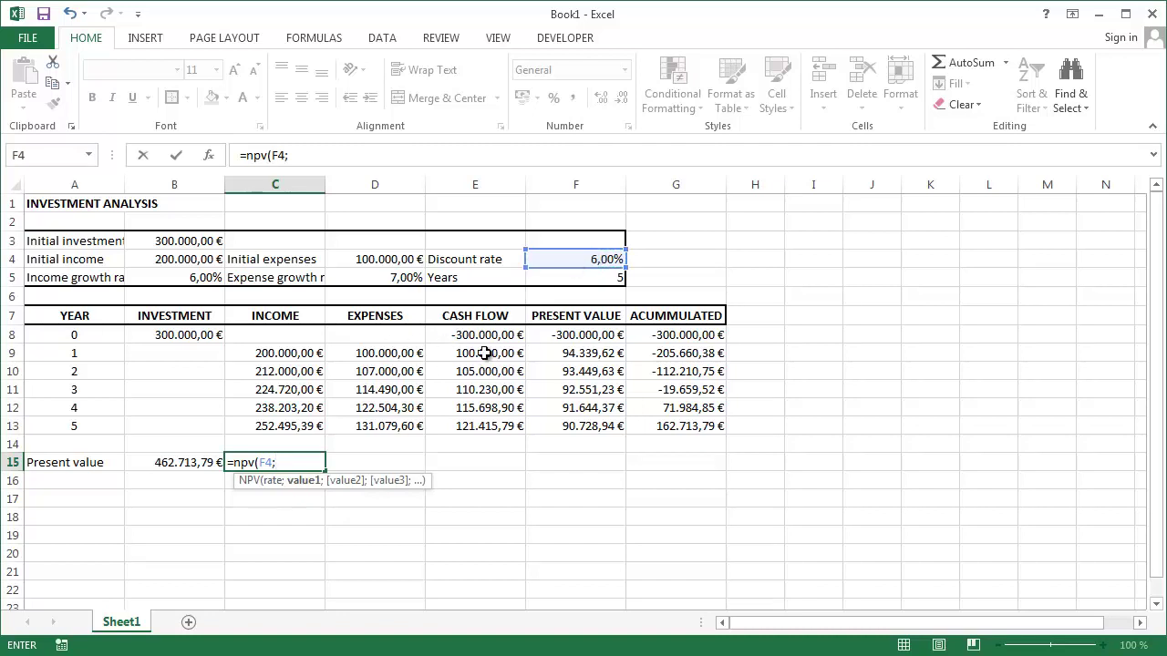
drag(489, 354, 492, 423)
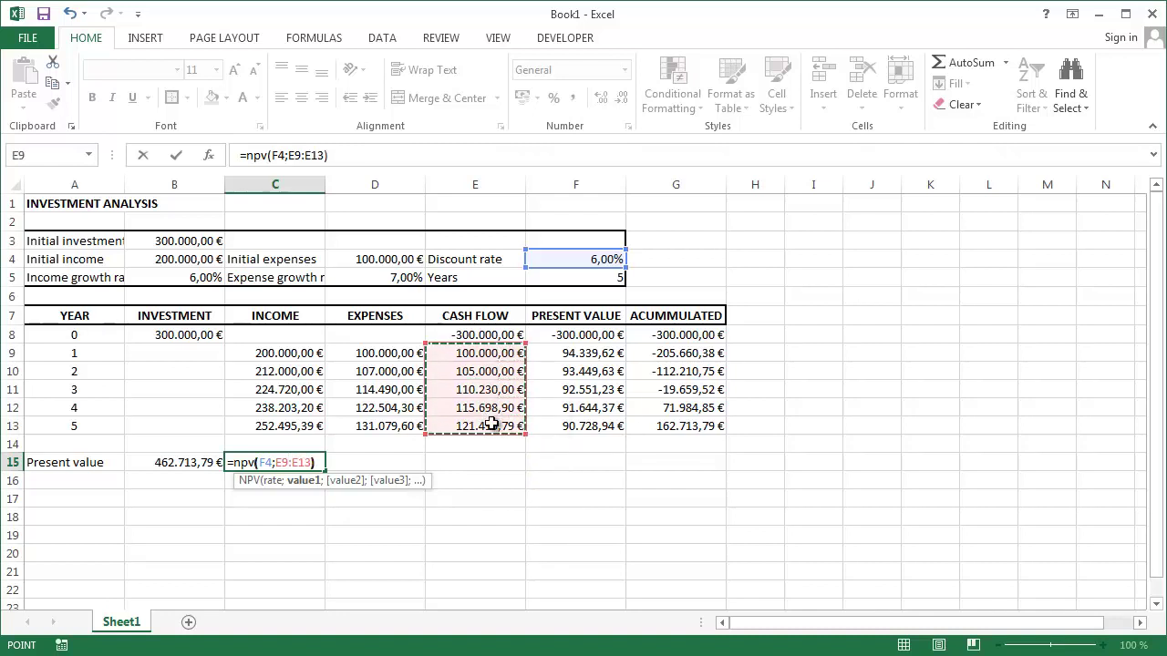
text())
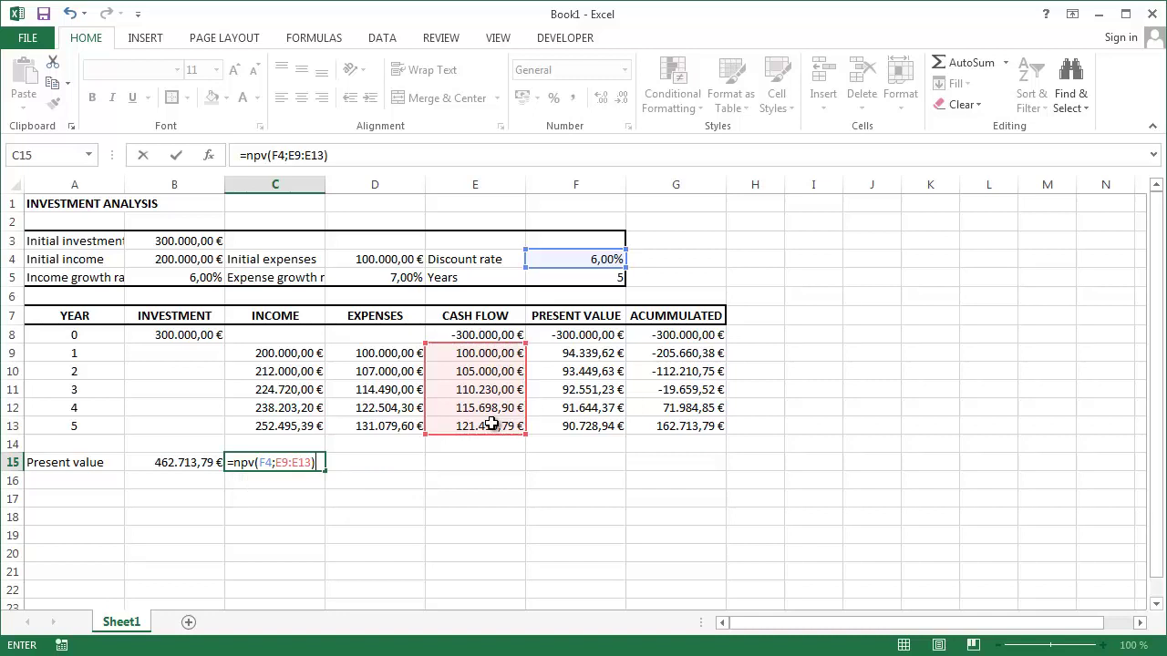
key(Return)
key(Up)
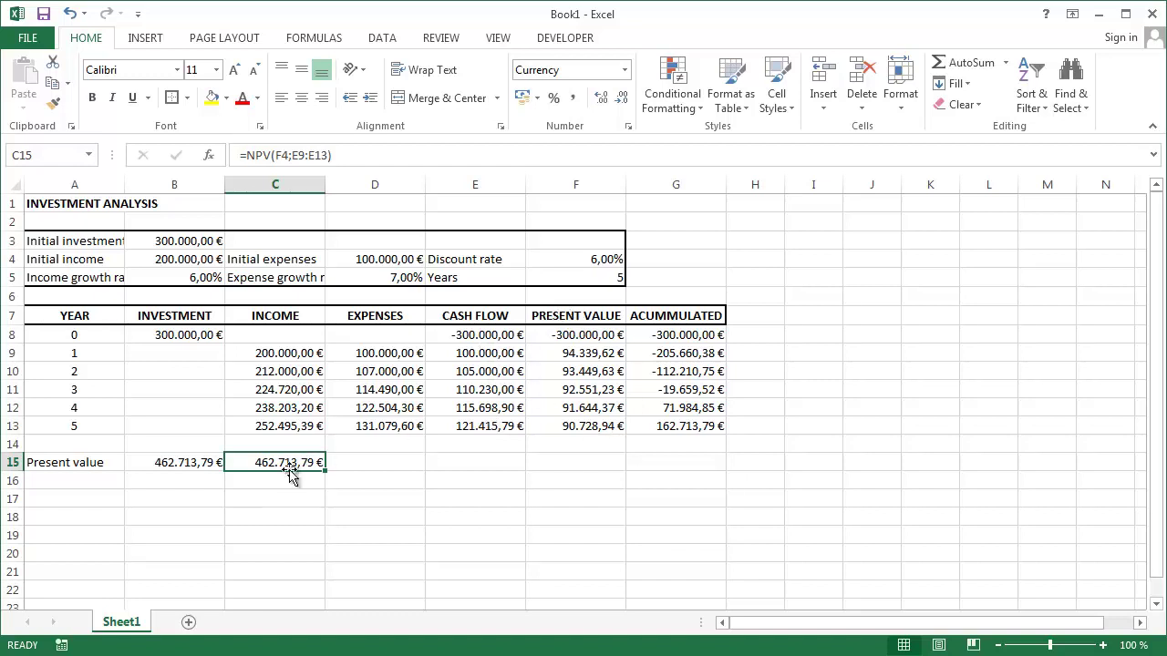
Enter the label "Net present value" in A16, below the present value row
click(97, 481)
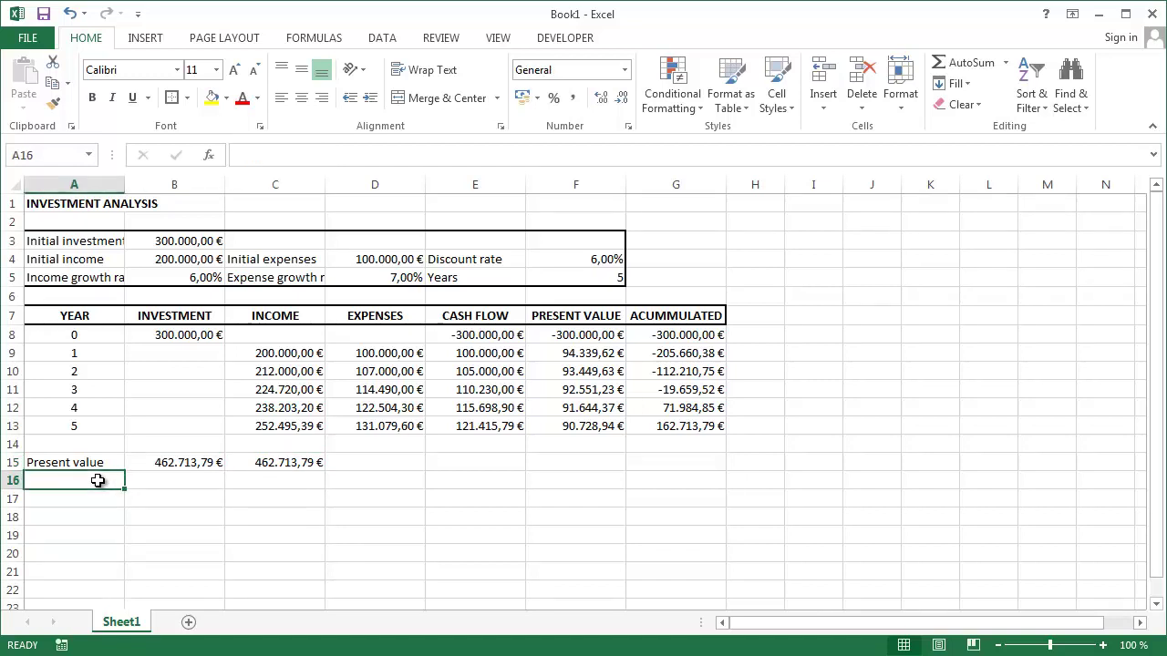
text(Net present)
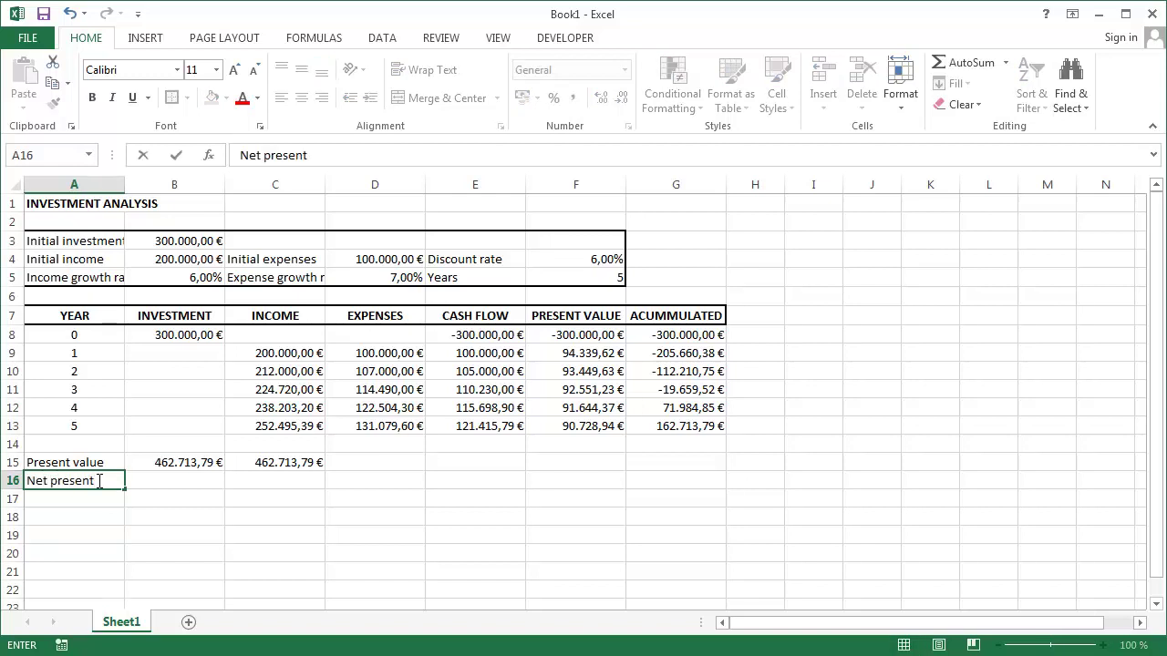
text( value)
key(Tab)
key(Up)
key(Down)
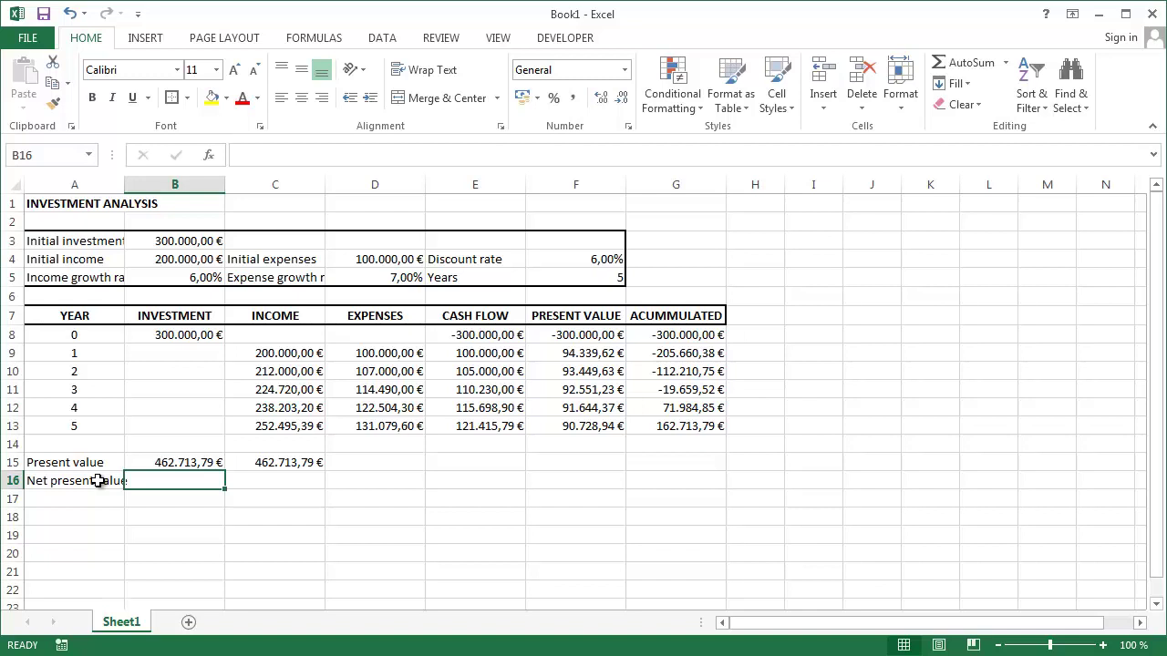
Calculate the net present value in B16 by subtracting the initial investment from the present value with =B15-B3
text(=)
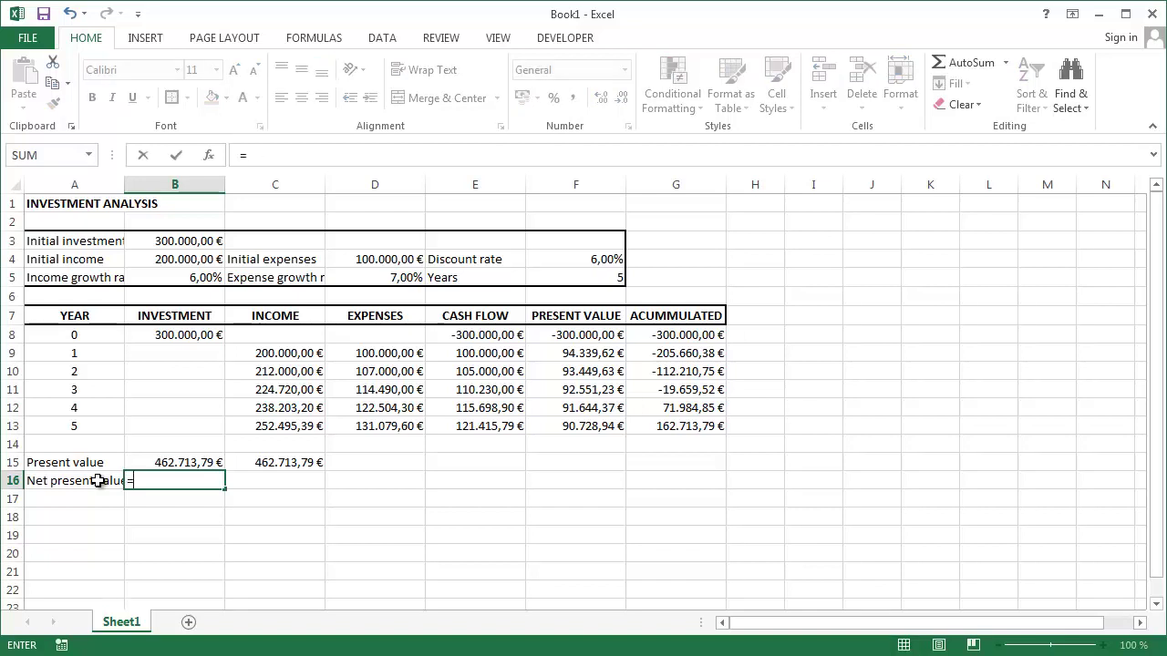
key(Up)
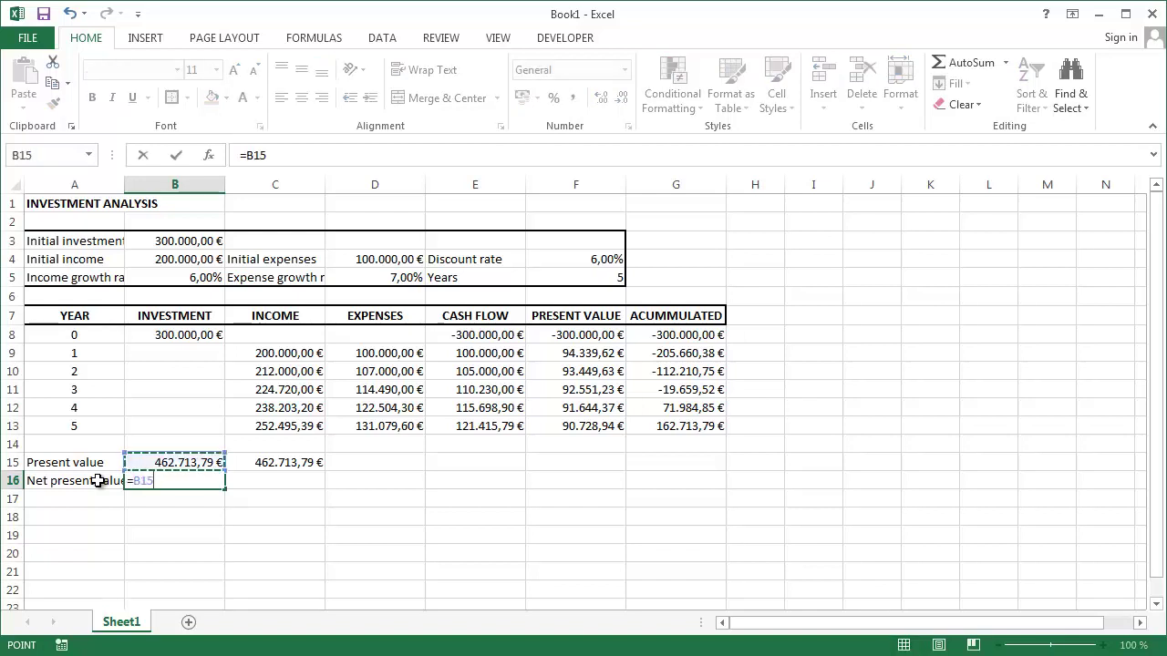
text(-)
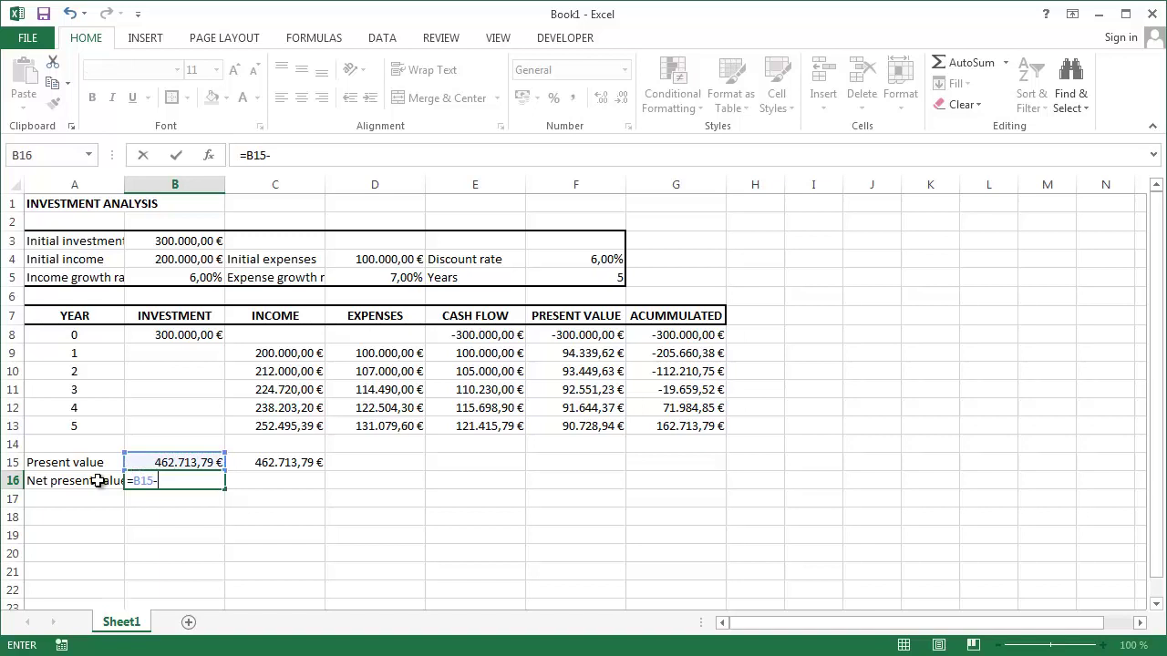
click(187, 241)
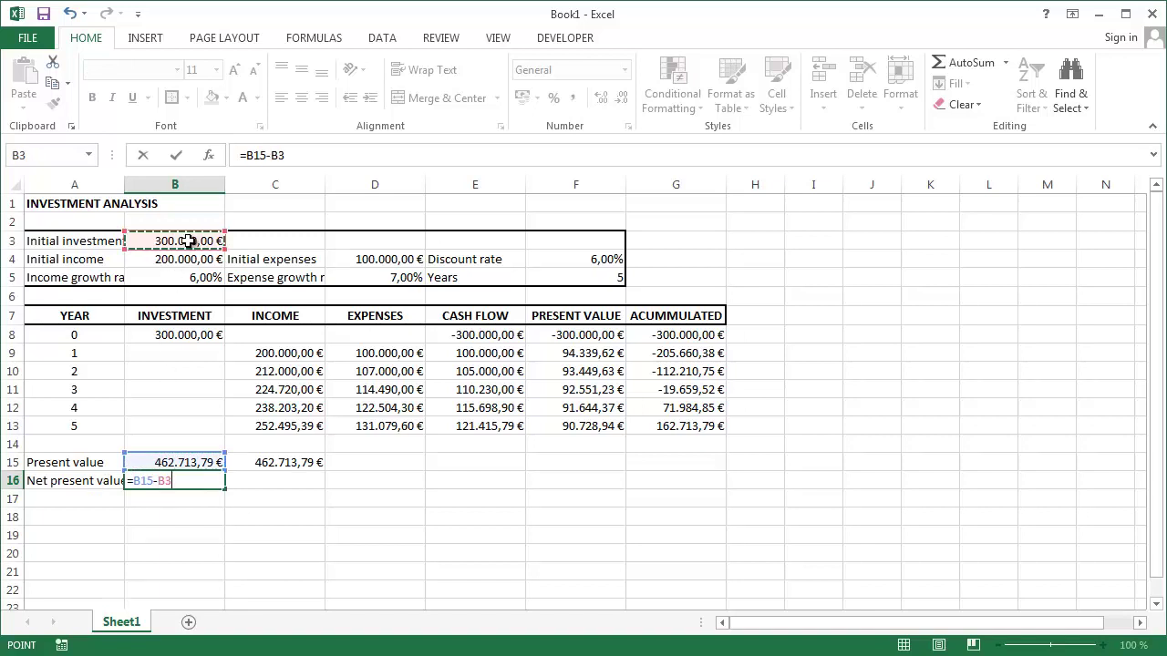
key(Return)
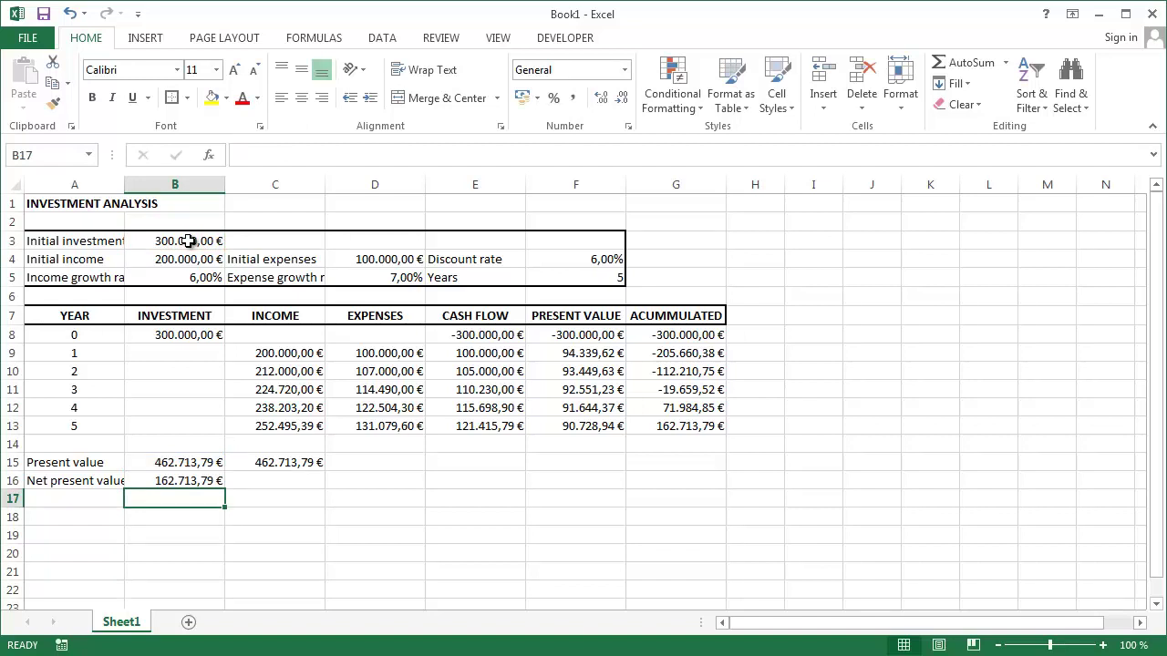
Add a "Rate of return" row in A17 and calculate it in B17 with =B16/B3
key(Left)
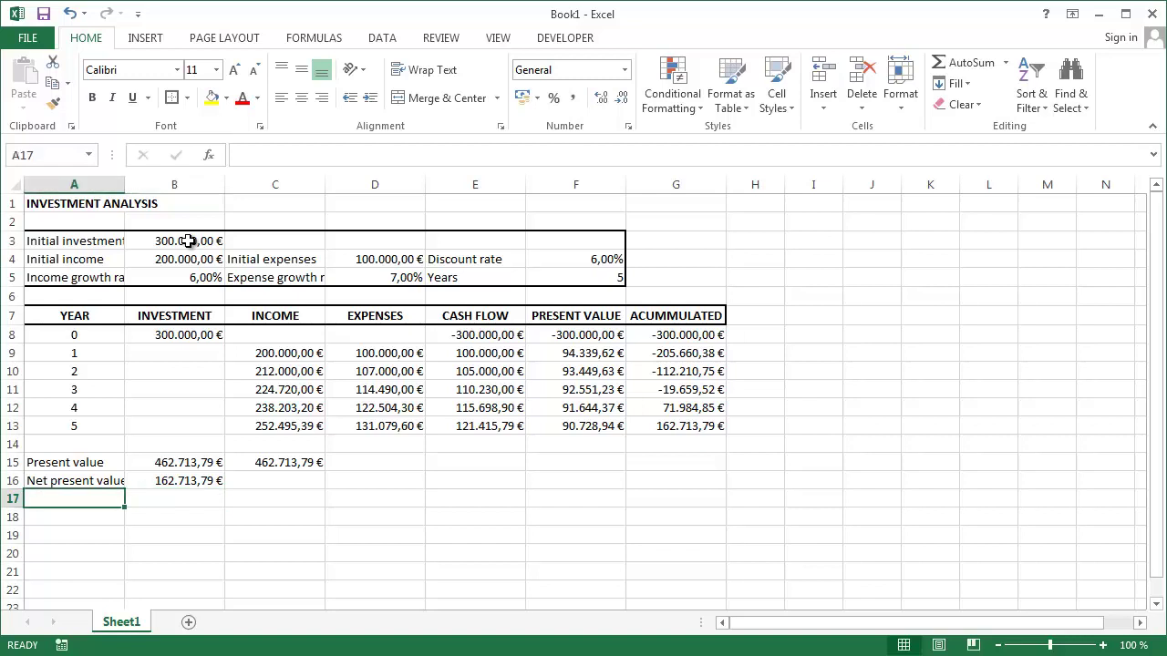
text(Rate of return)
key(Tab)
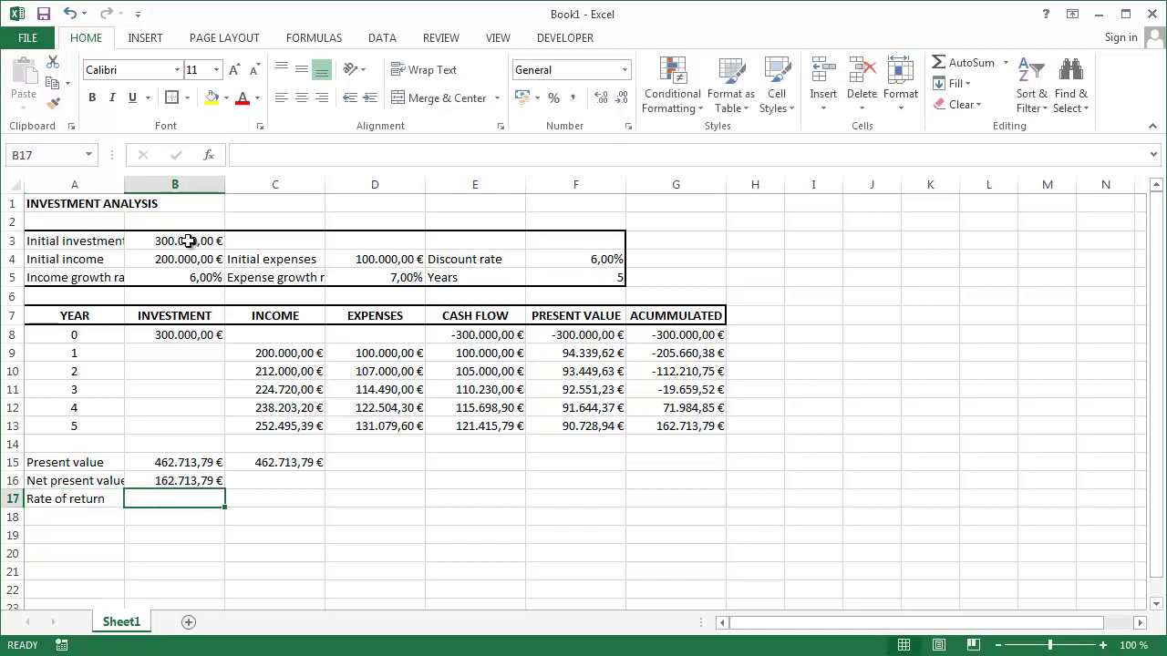
text(=)
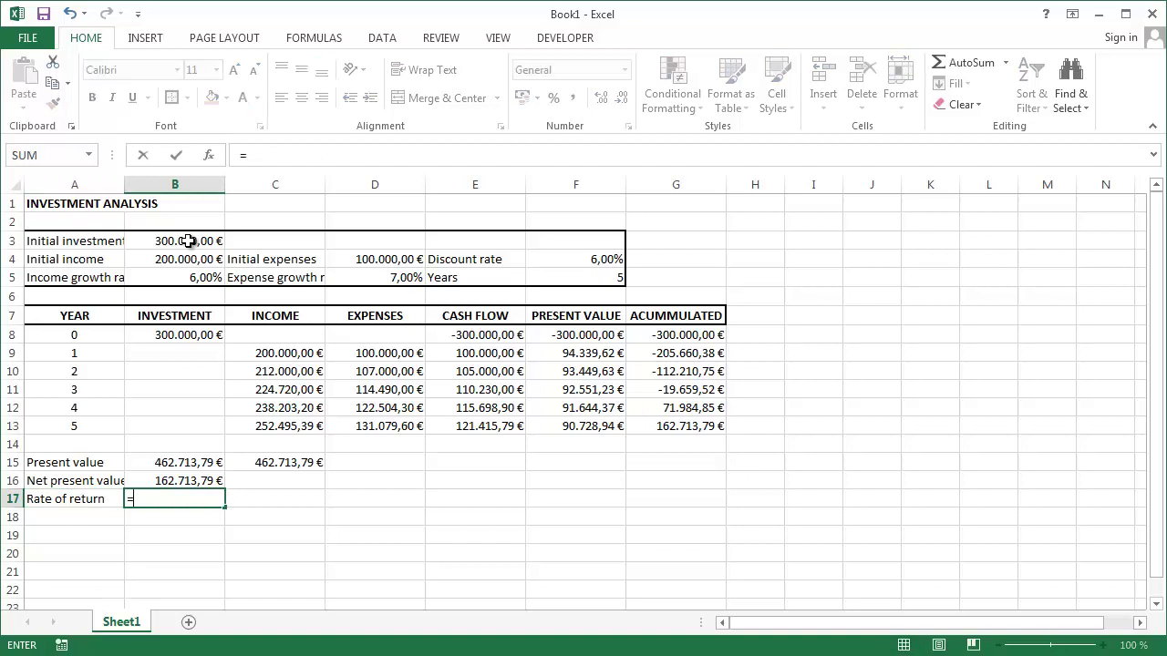
key(Up)
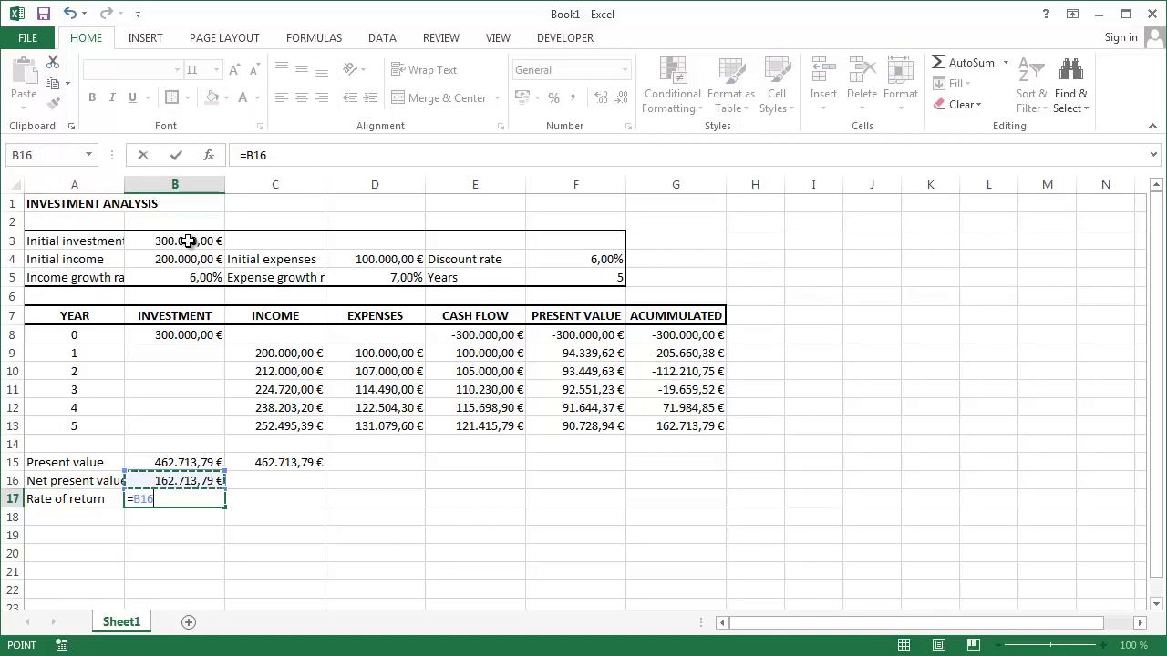
text(/)
click(188, 240)
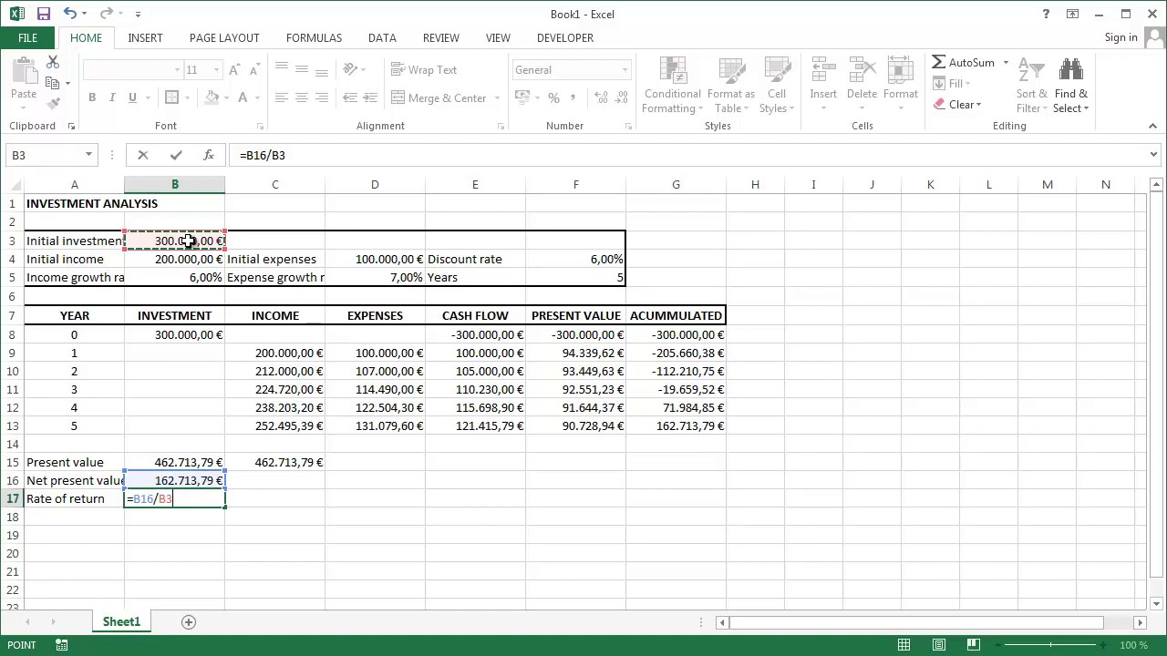
key(Return)
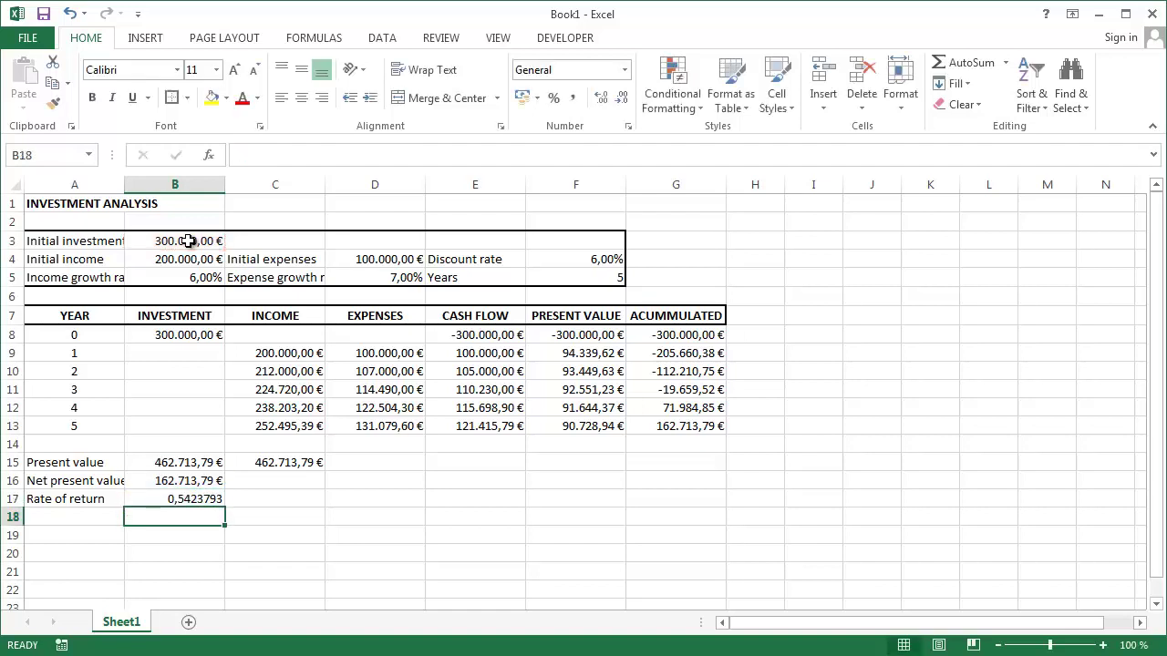
Format the rate of return in B17 as a percentage with two decimal places
key(Up)
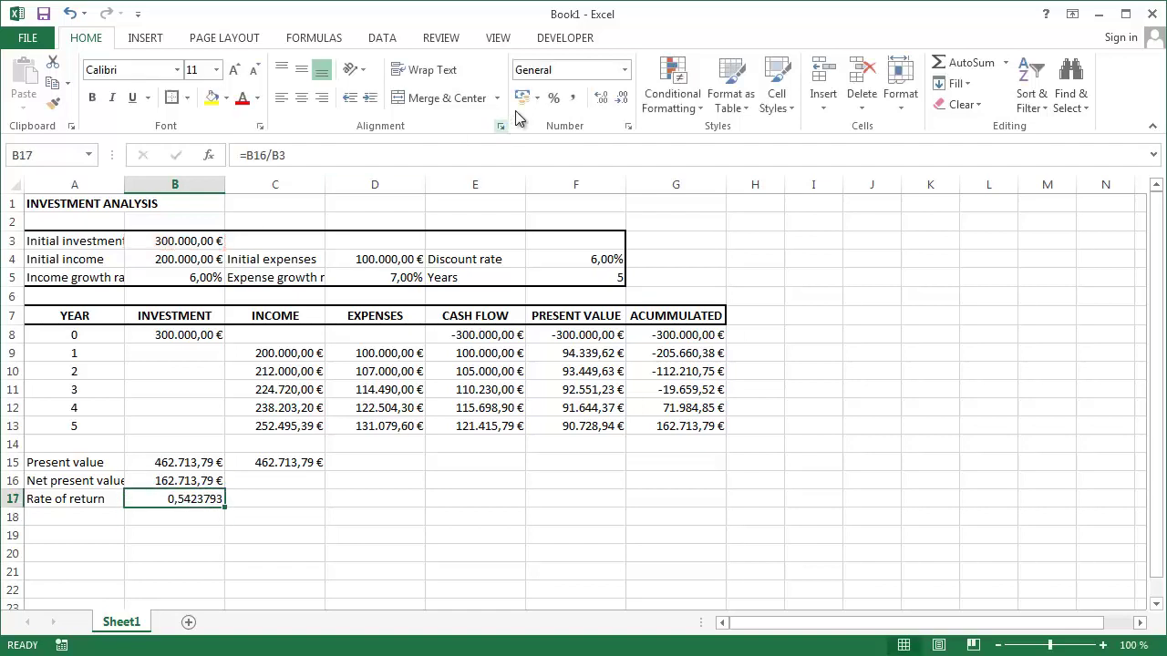
click(553, 100)
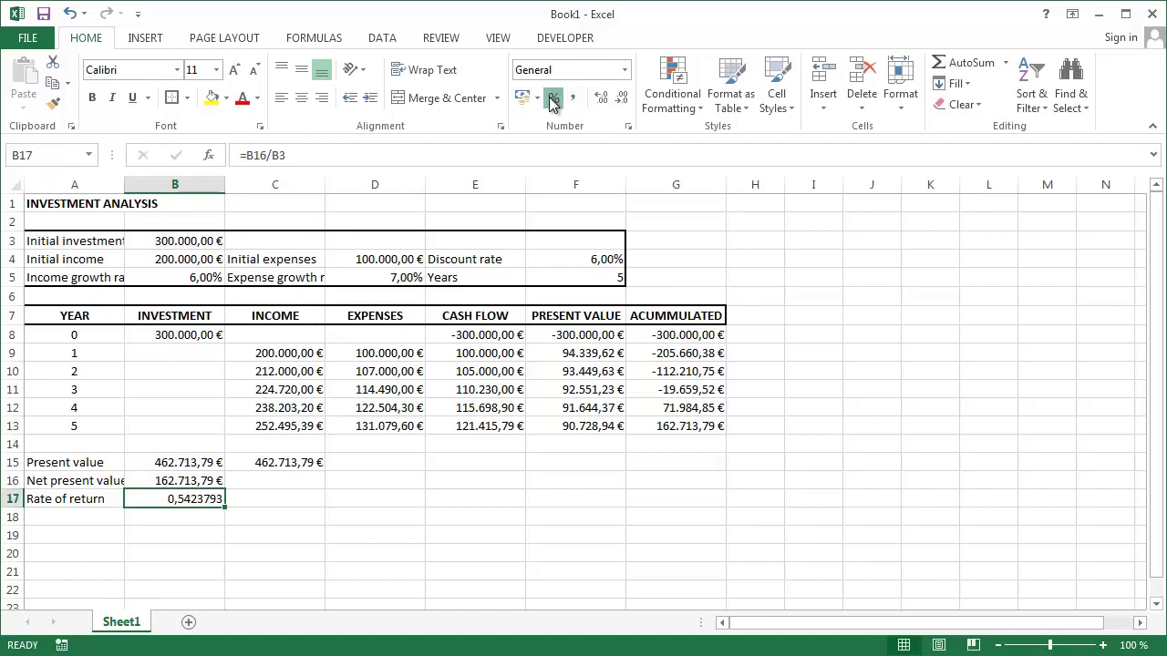
click(602, 100)
click(604, 100)
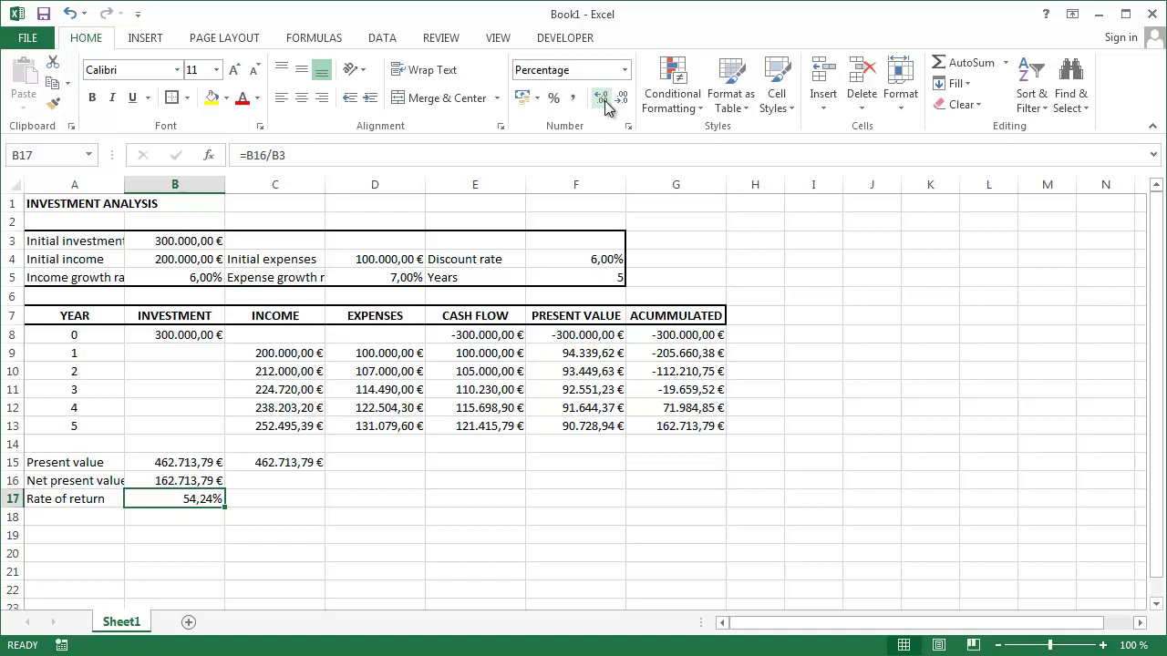
Enter the label "Internal rate of return" in A18, below the rate of return row
key(Return)
key(Left)
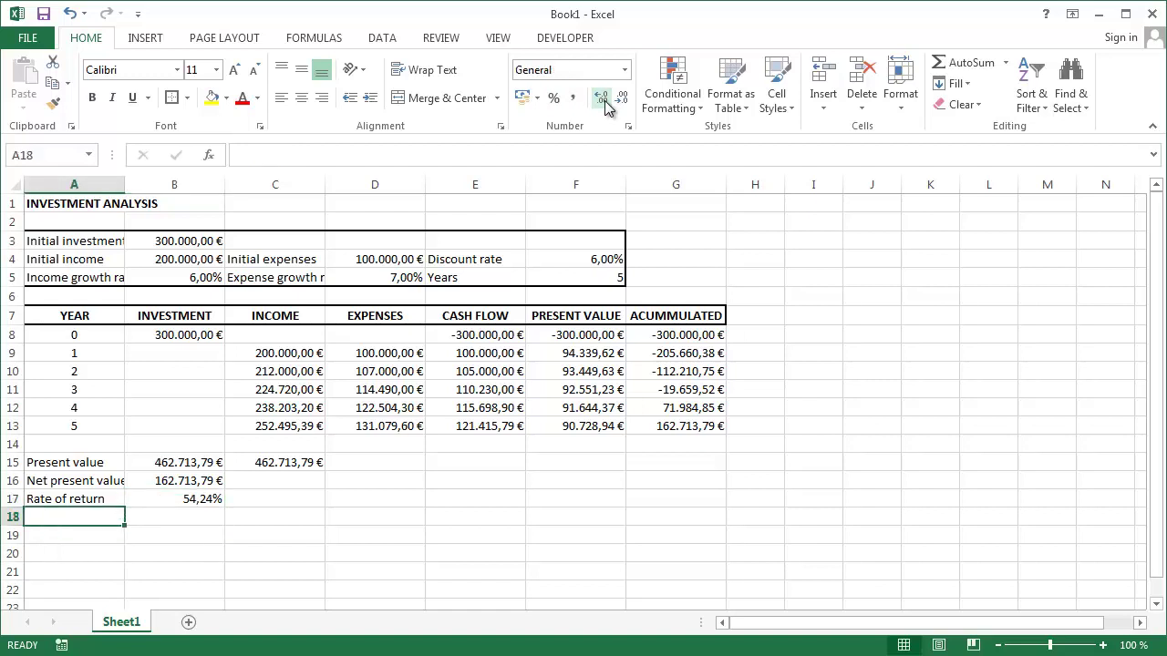
text(Intern)
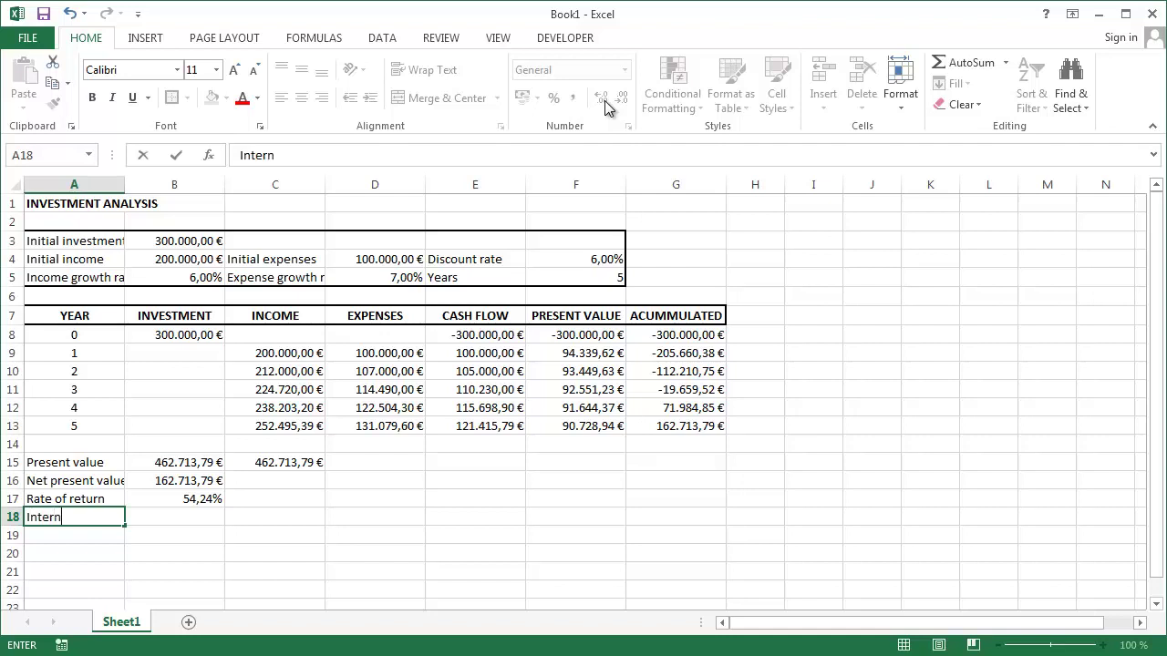
text(al rate of return)
key(Tab)
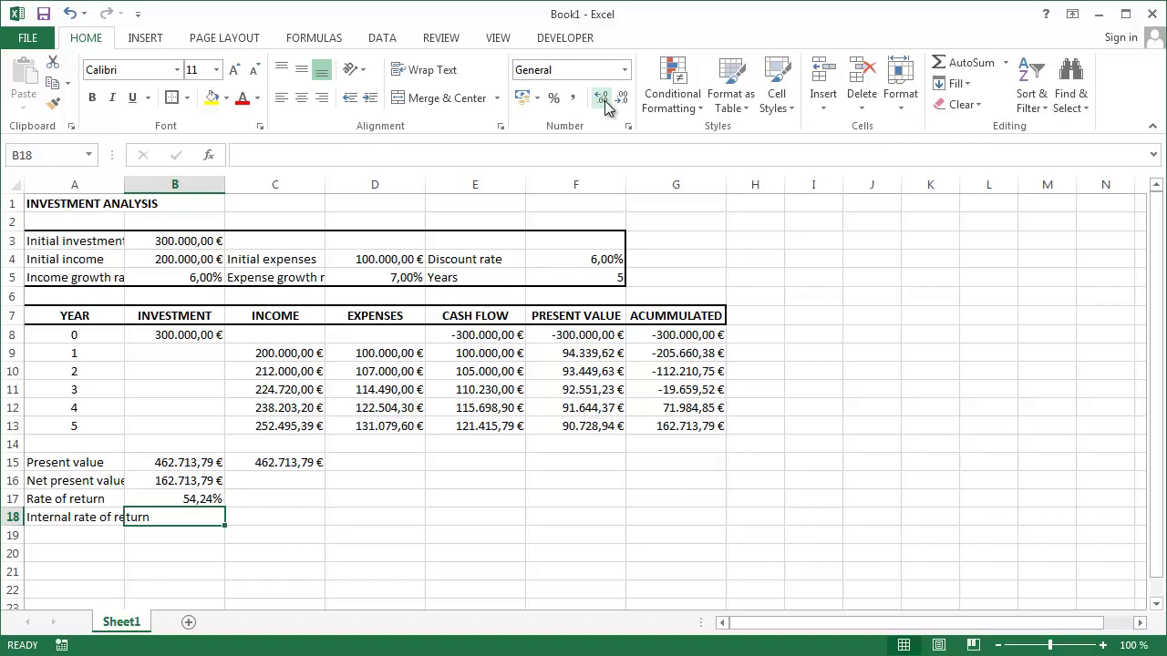
Calculate the internal rate of return from the year 0 to 5 cash flows in B18 with =IRR(E8:E13)
text(=)
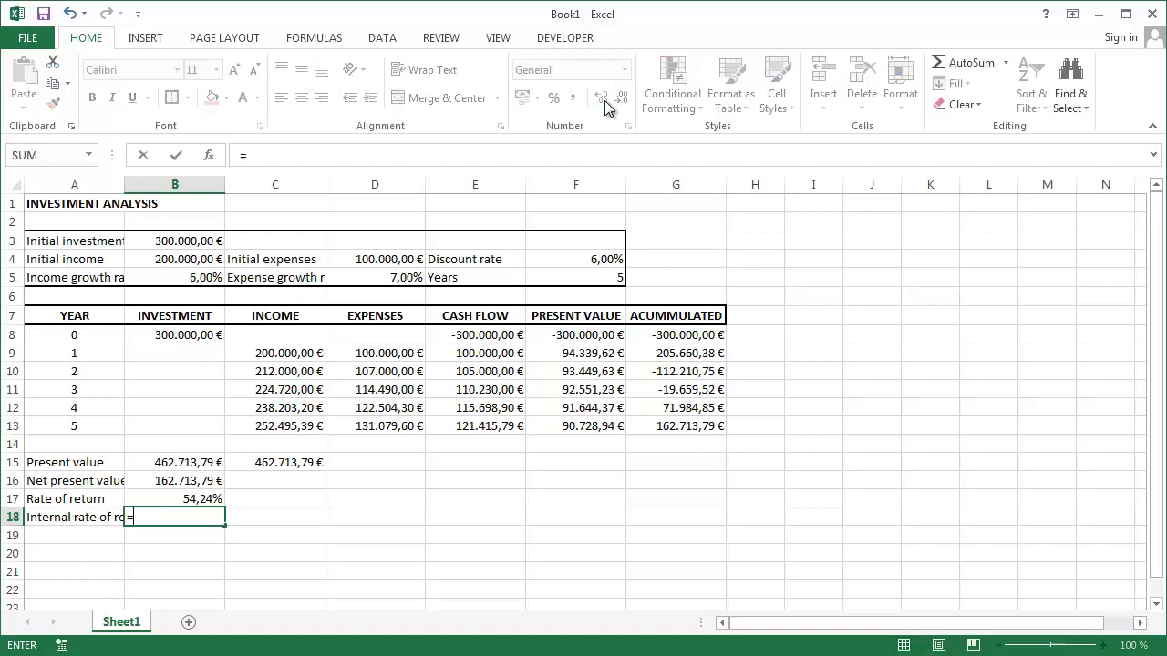
text(irr)
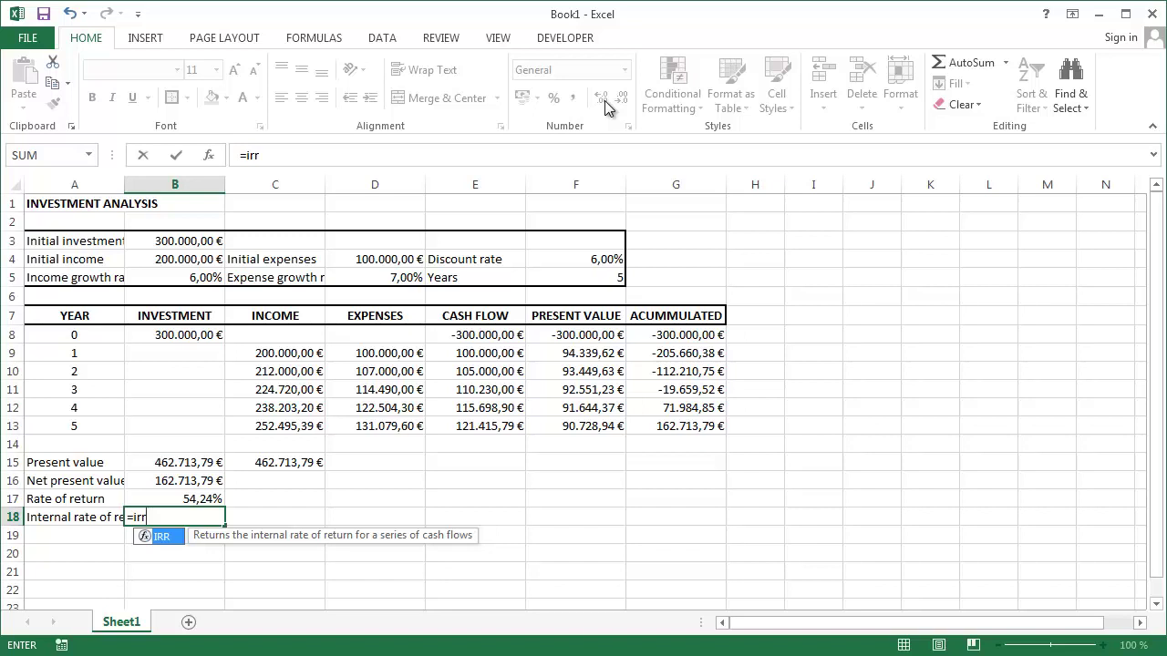
text(()
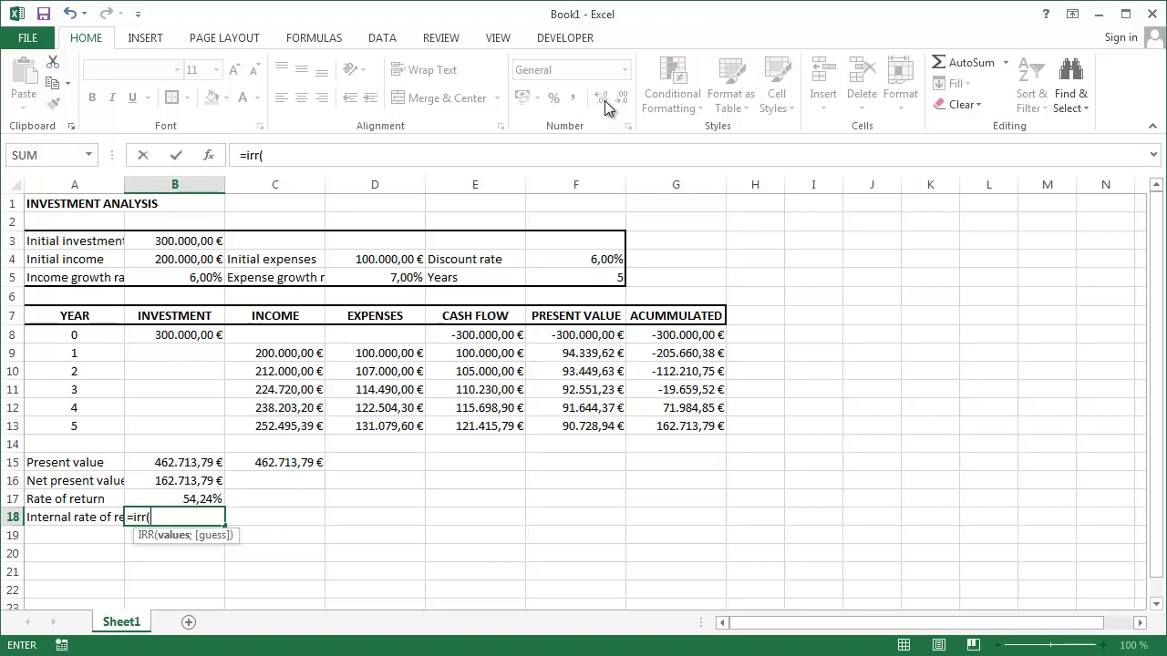
drag(457, 334, 467, 423)
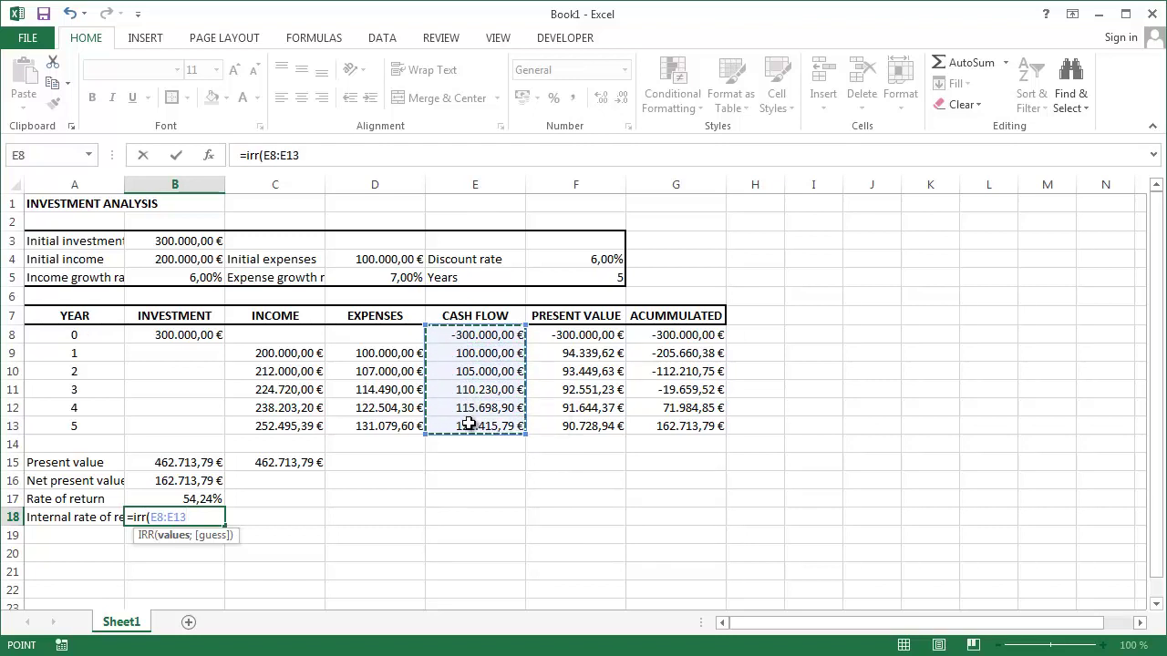
text())
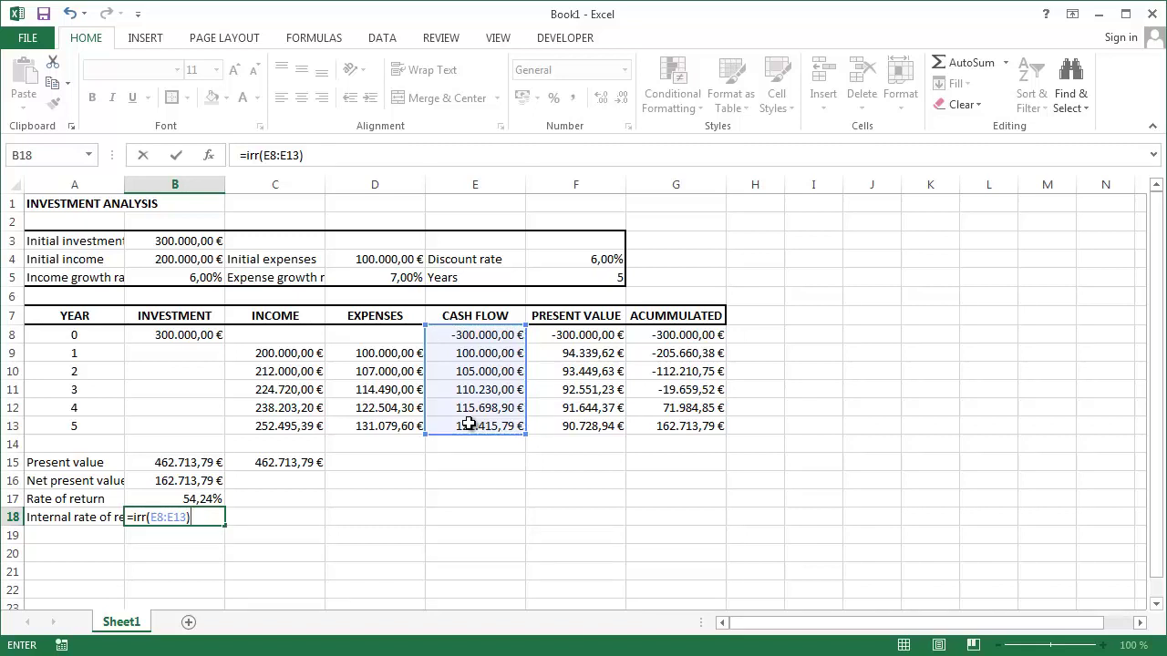
key(Return)
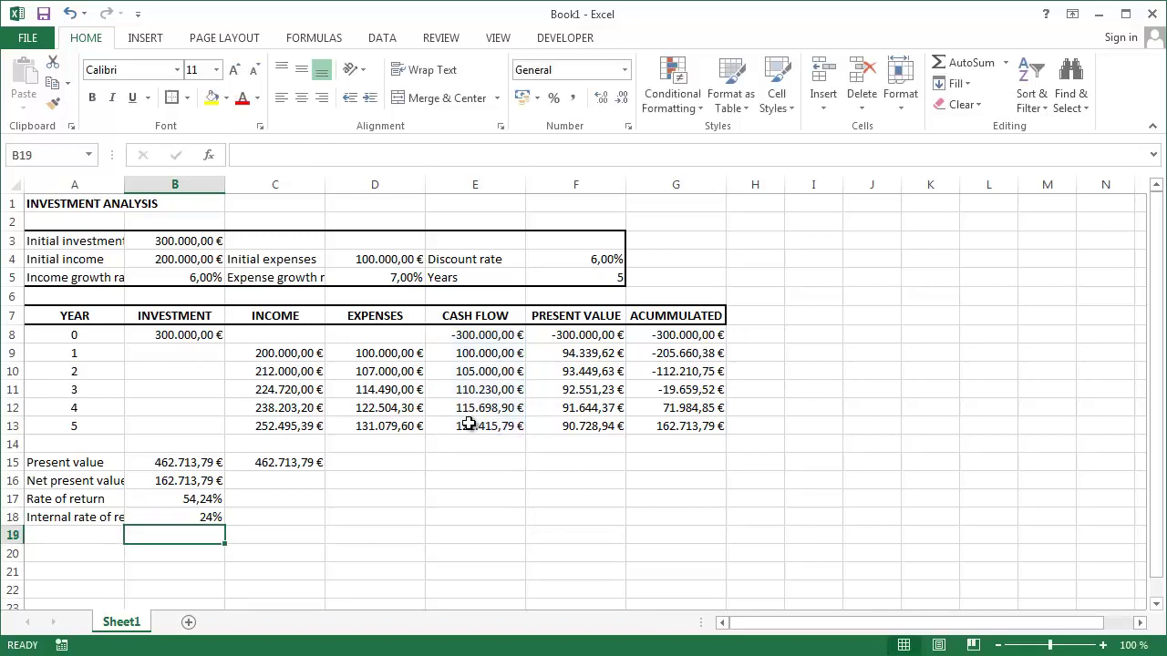
Show the internal rate of return in B18 with two decimal places
key(Up)
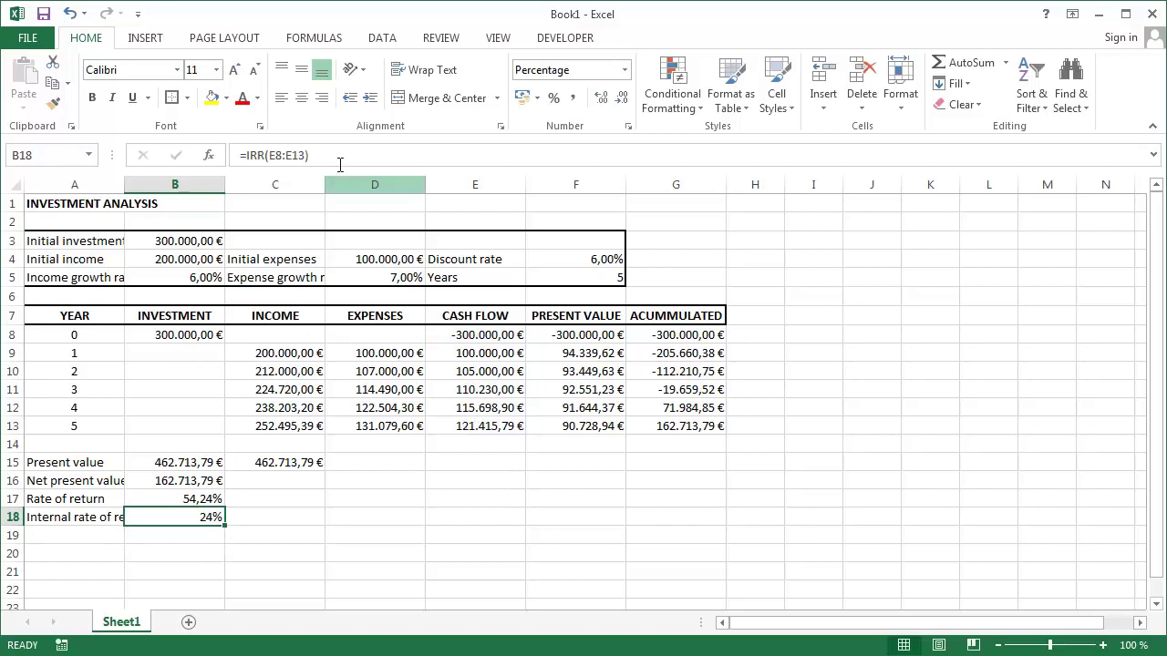
click(599, 97)
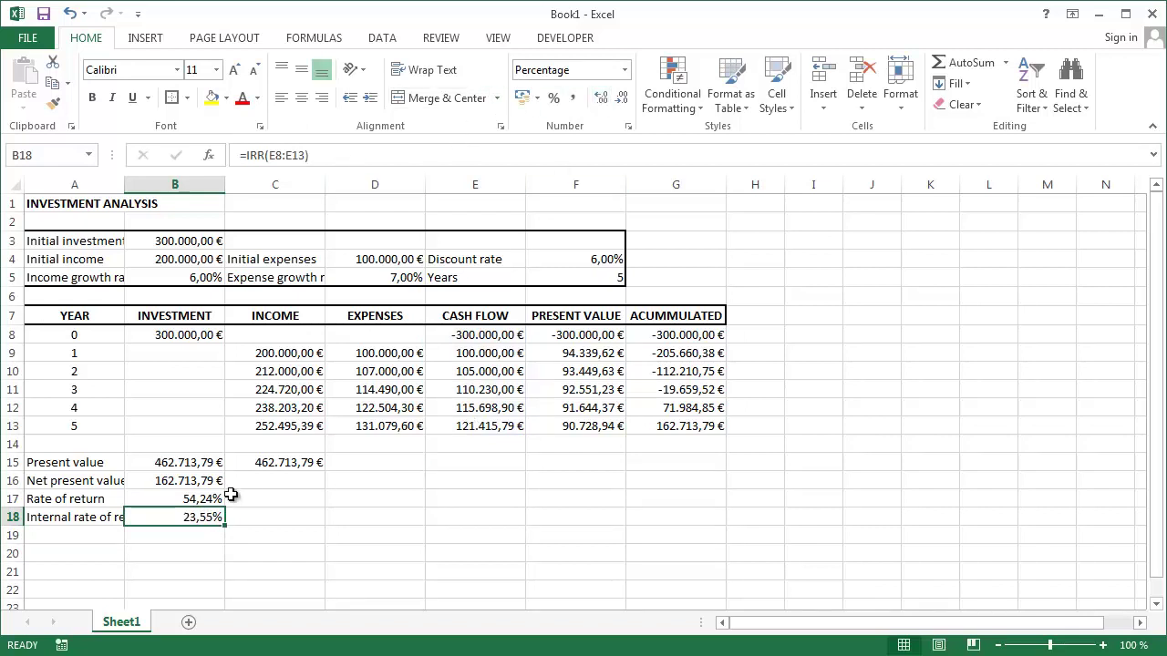
Enter the label "Return term" in A19, below the internal rate of return row
click(95, 535)
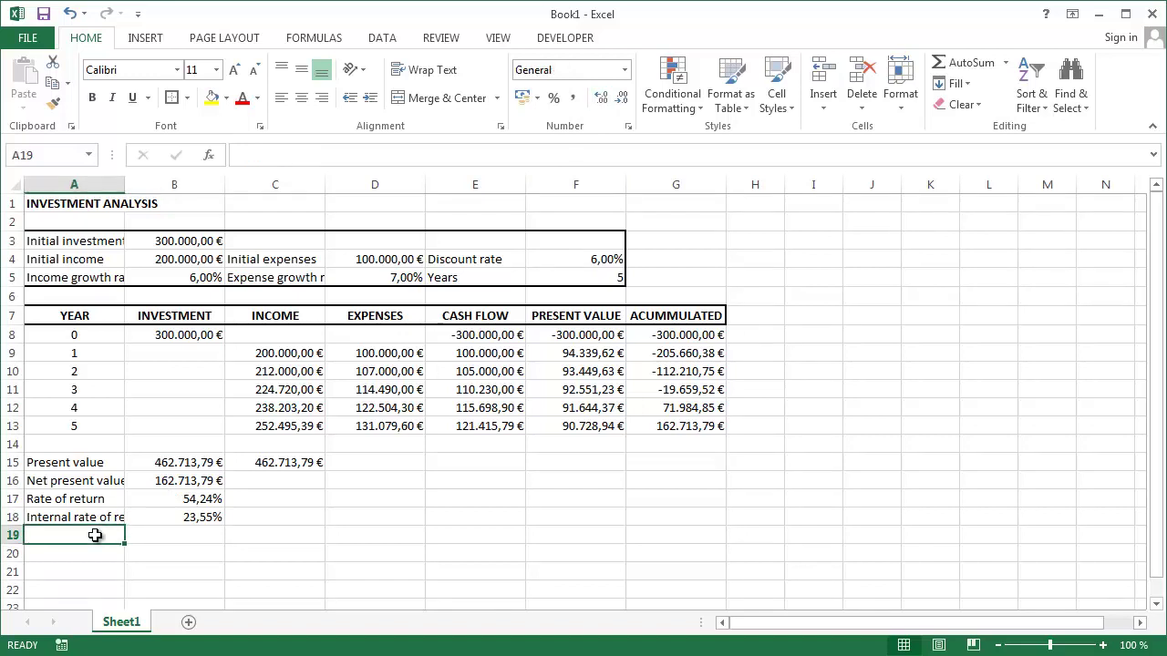
text(Return term)
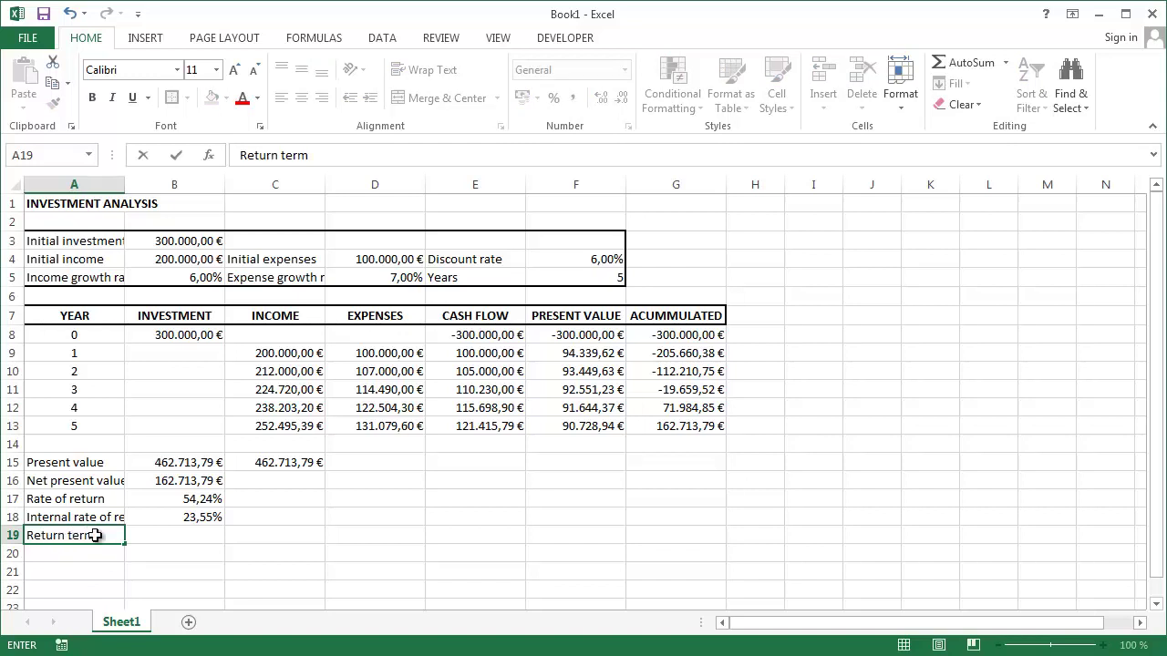
key(Tab)
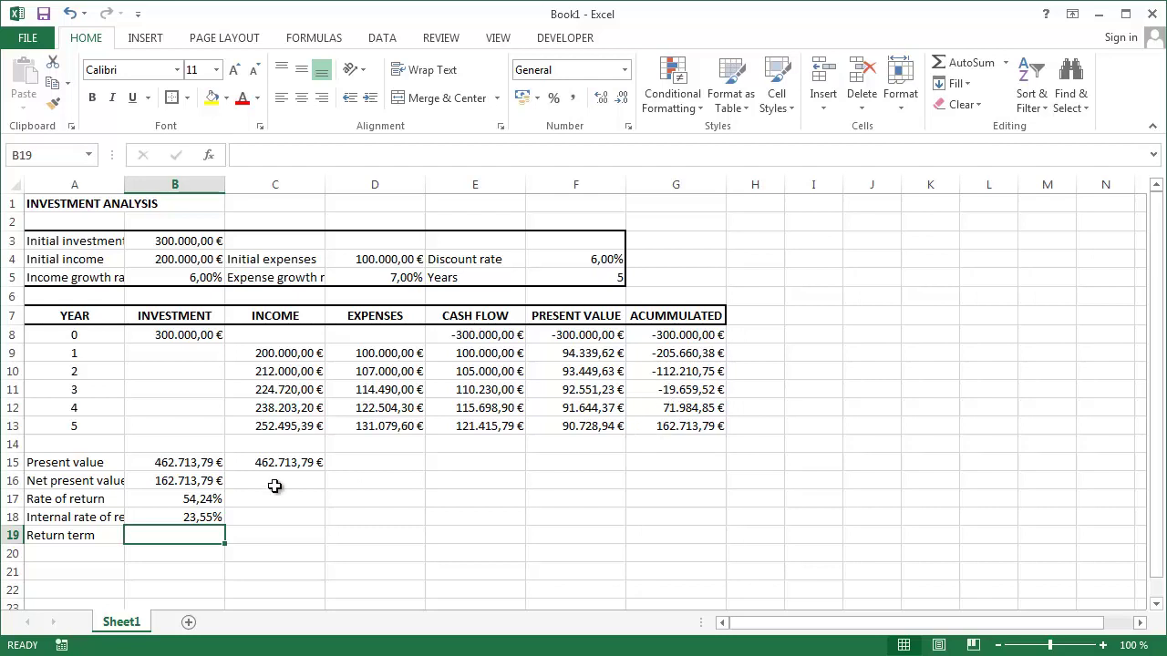
Enter =IF(G8<0;9999;A8) in H8, returning the year once the accumulated value is no longer negative
click(746, 335)
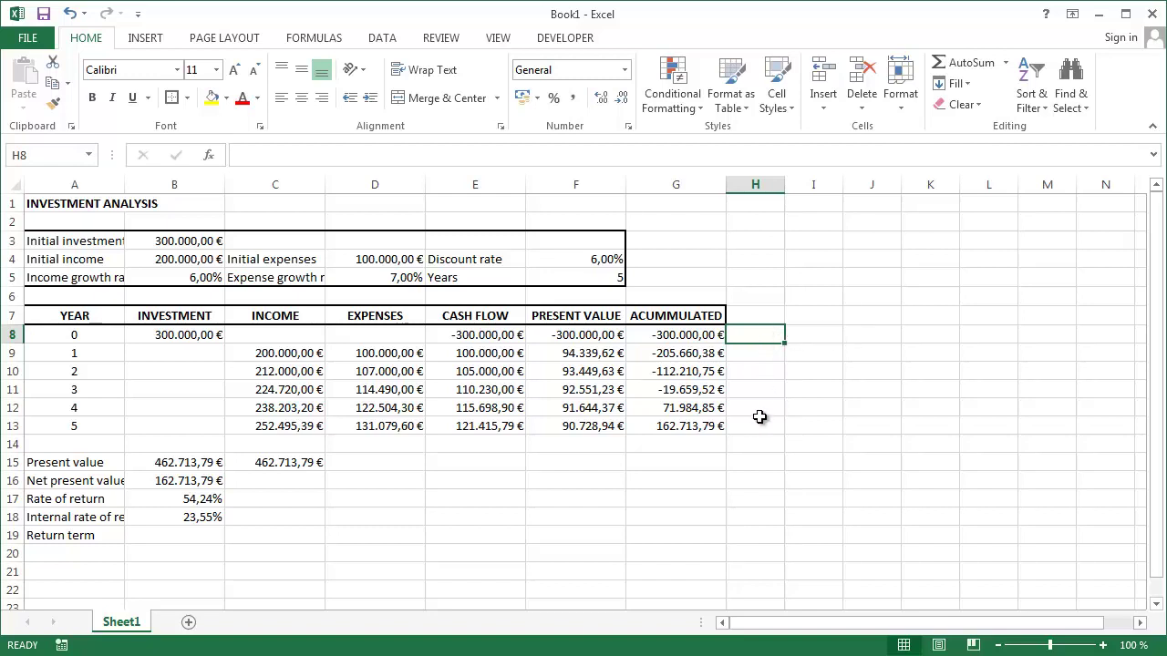
text(=)
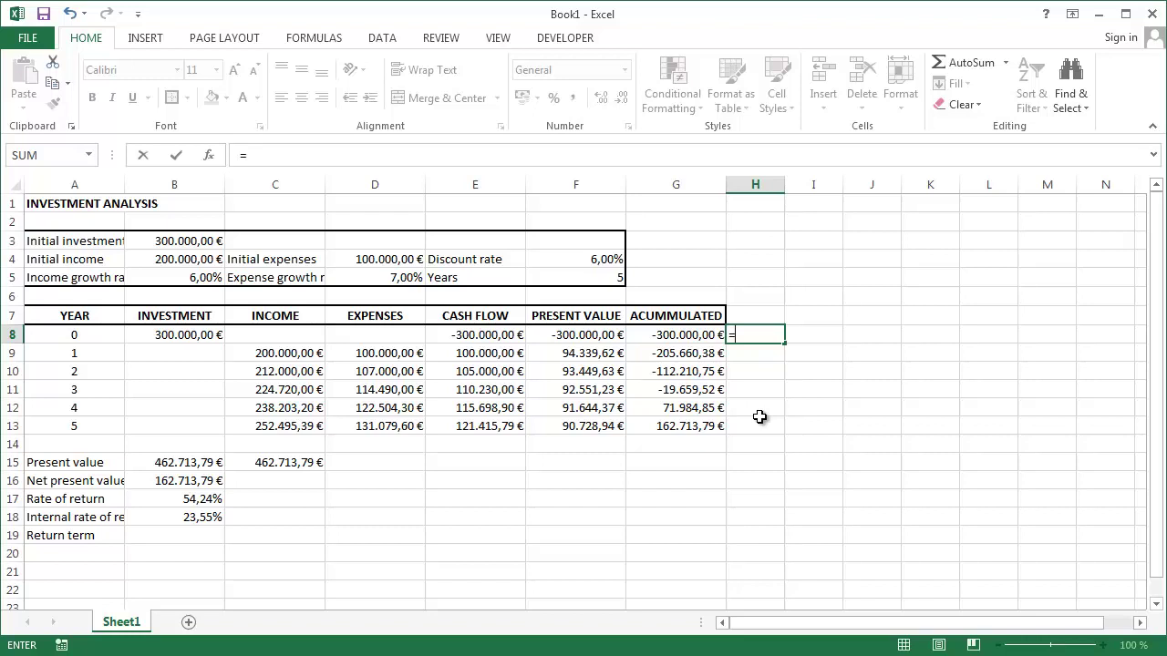
text(i)
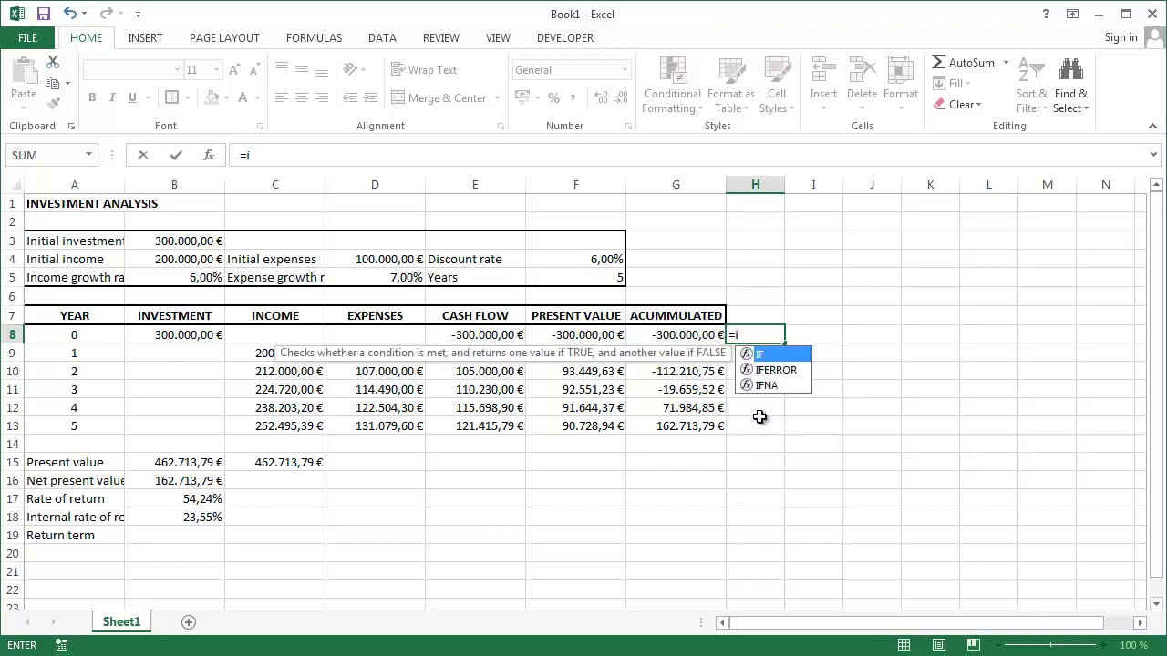
text(f()
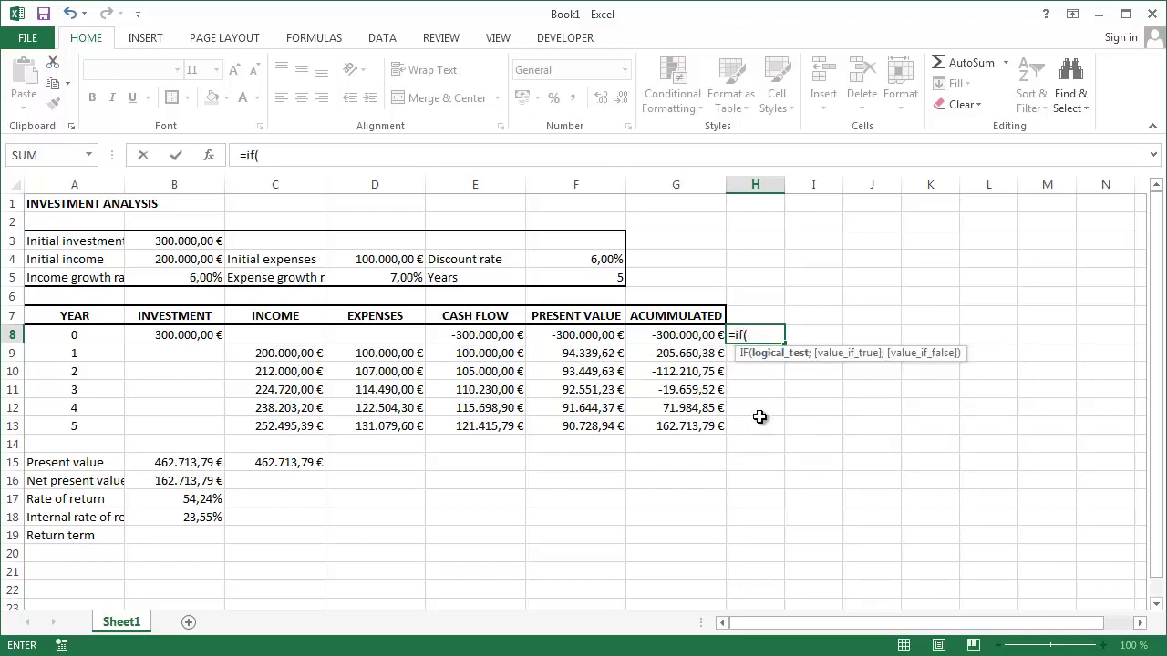
key(Left)
text(<0)
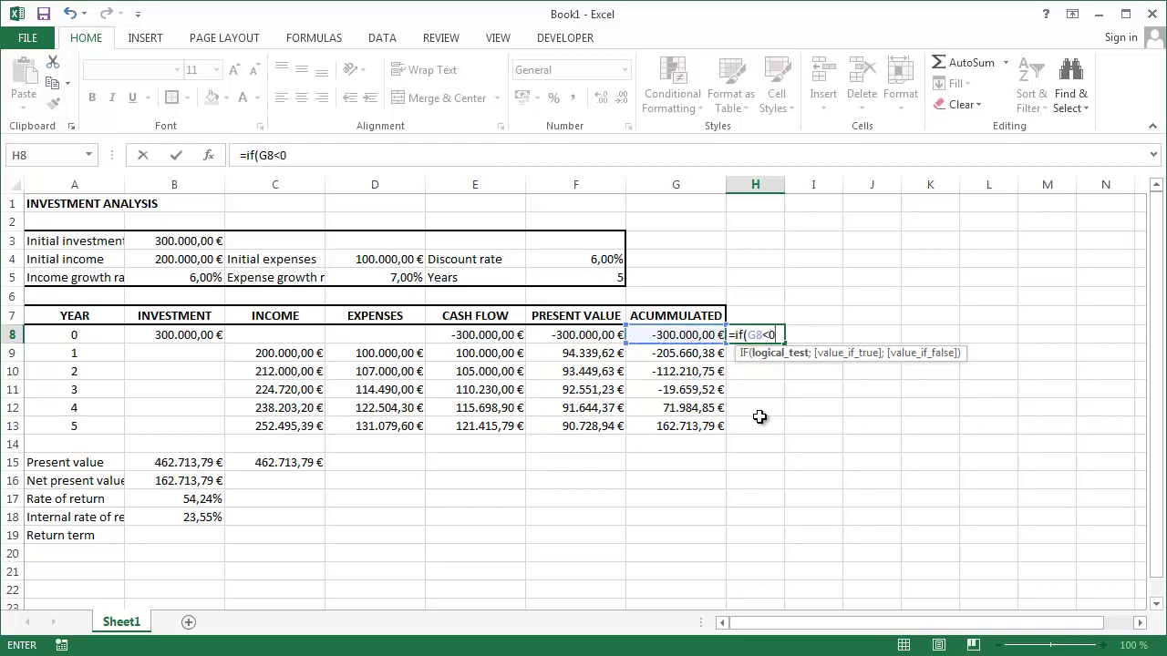
text(;)
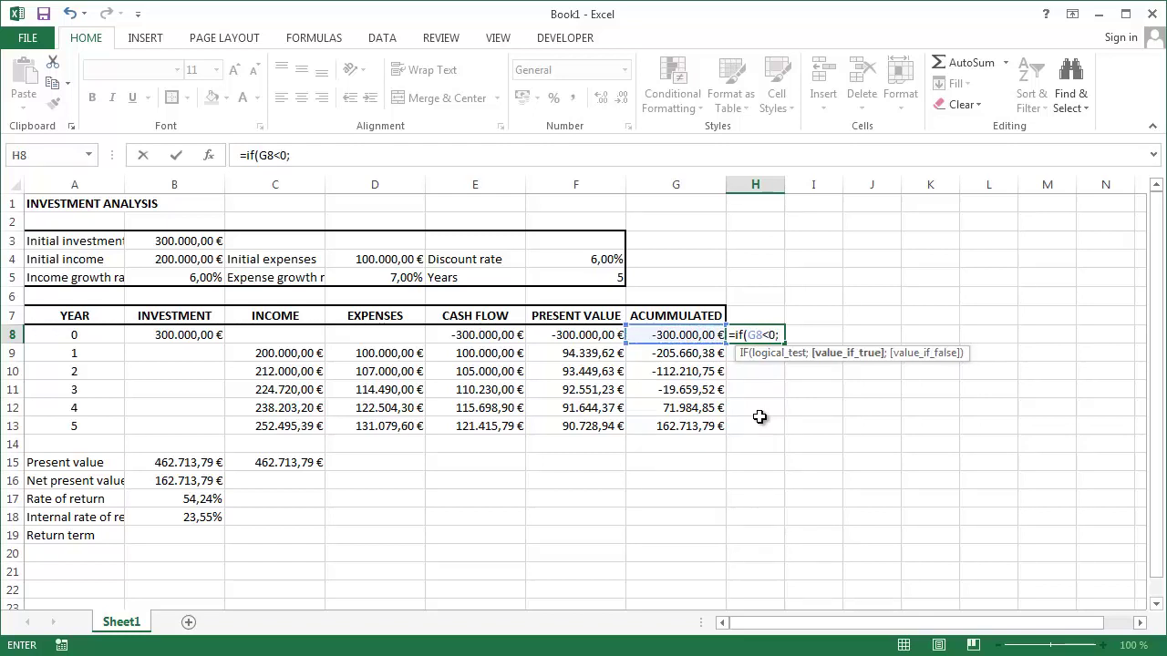
text(9999;)
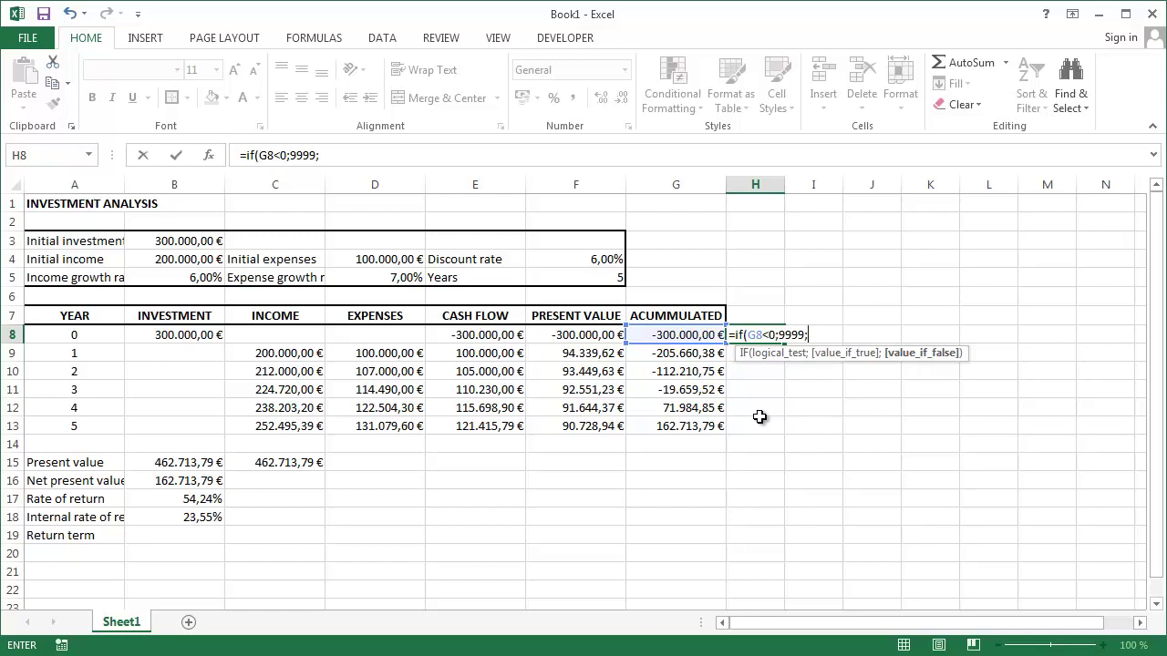
key(Left)
key(Left)
key(Left)
key(Left)
key(Left)
key(Left)
key(Left)
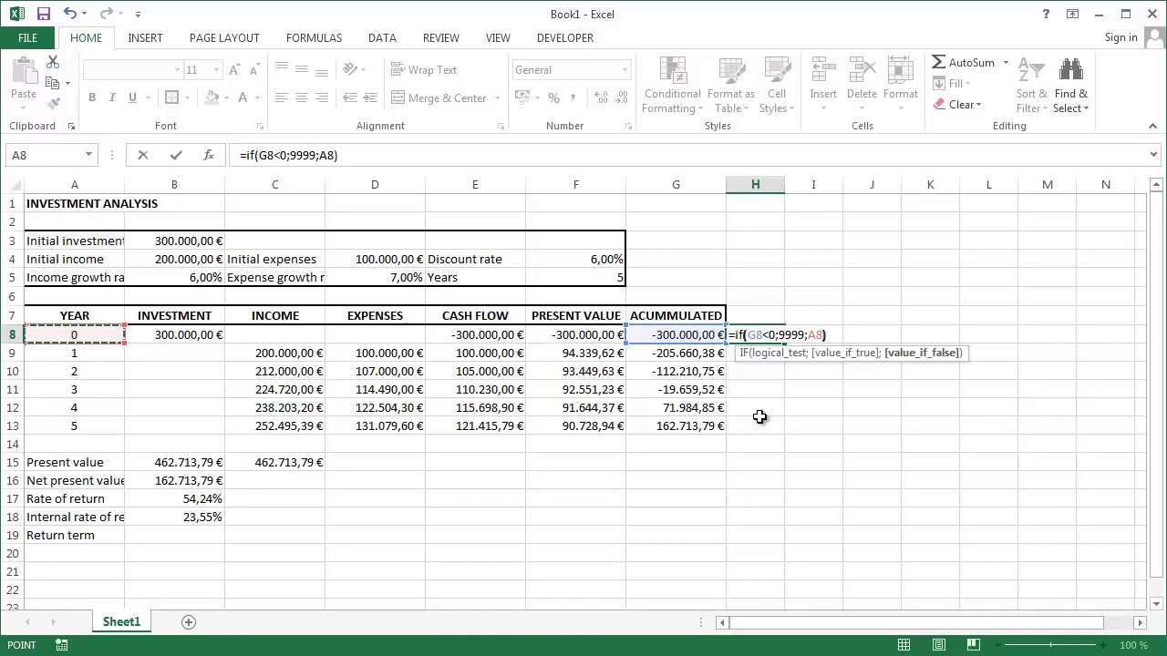
key(Return)
Copy the IF formula from H8 down through the year 5 row, H13
key(Up)
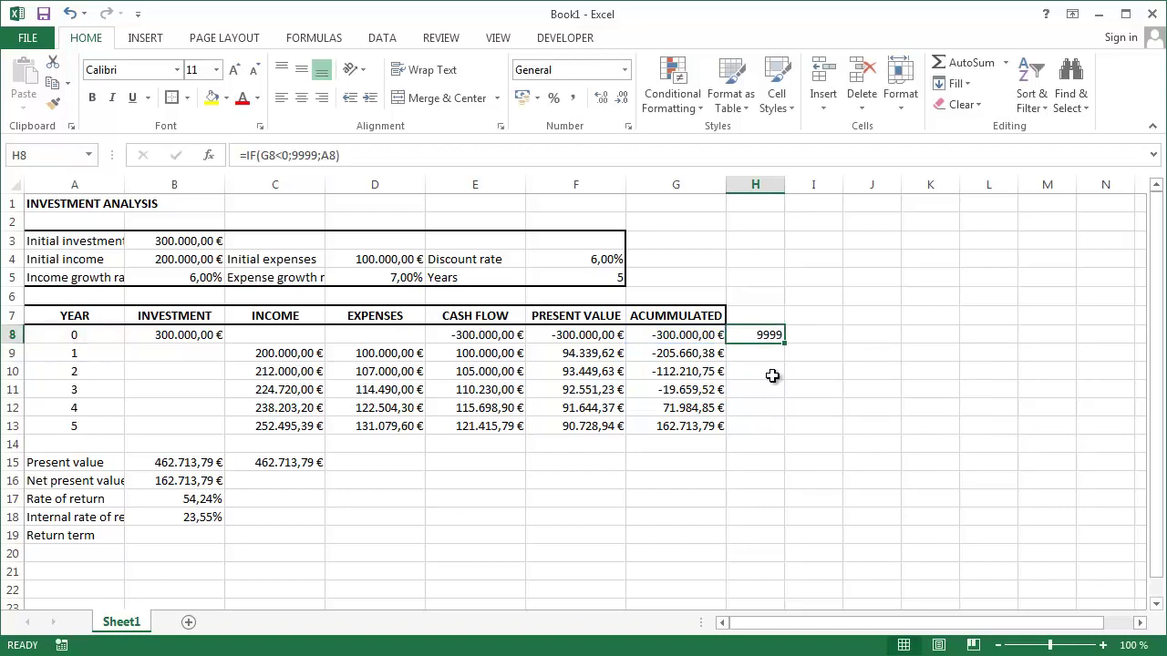
drag(783, 343, 783, 435)
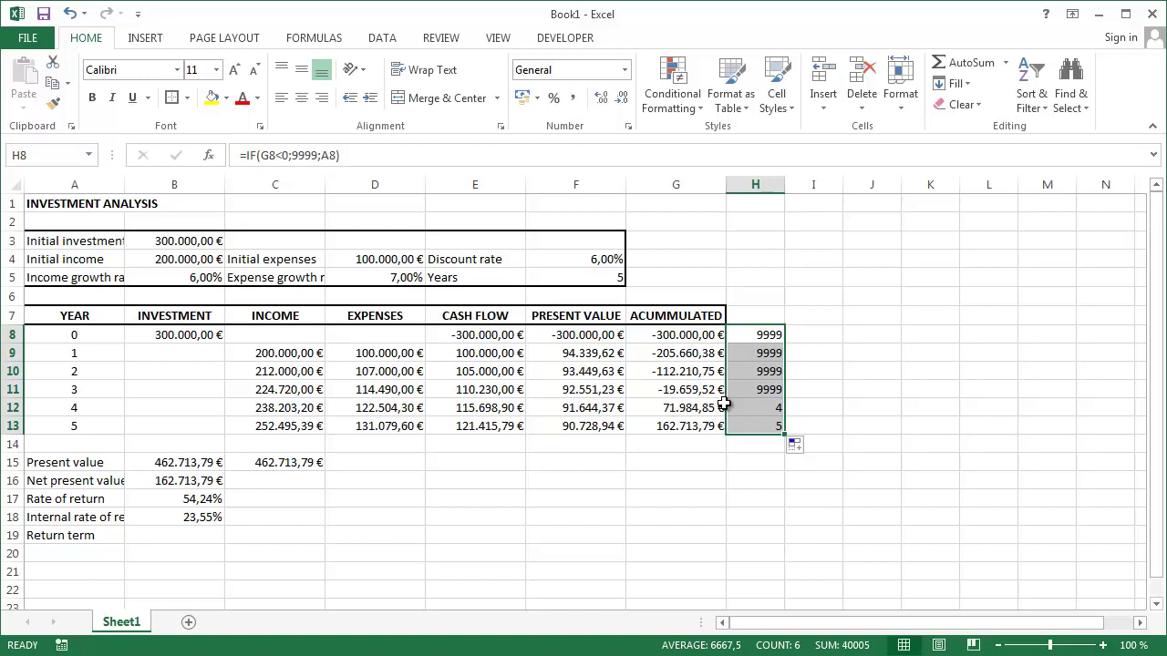
click(814, 410)
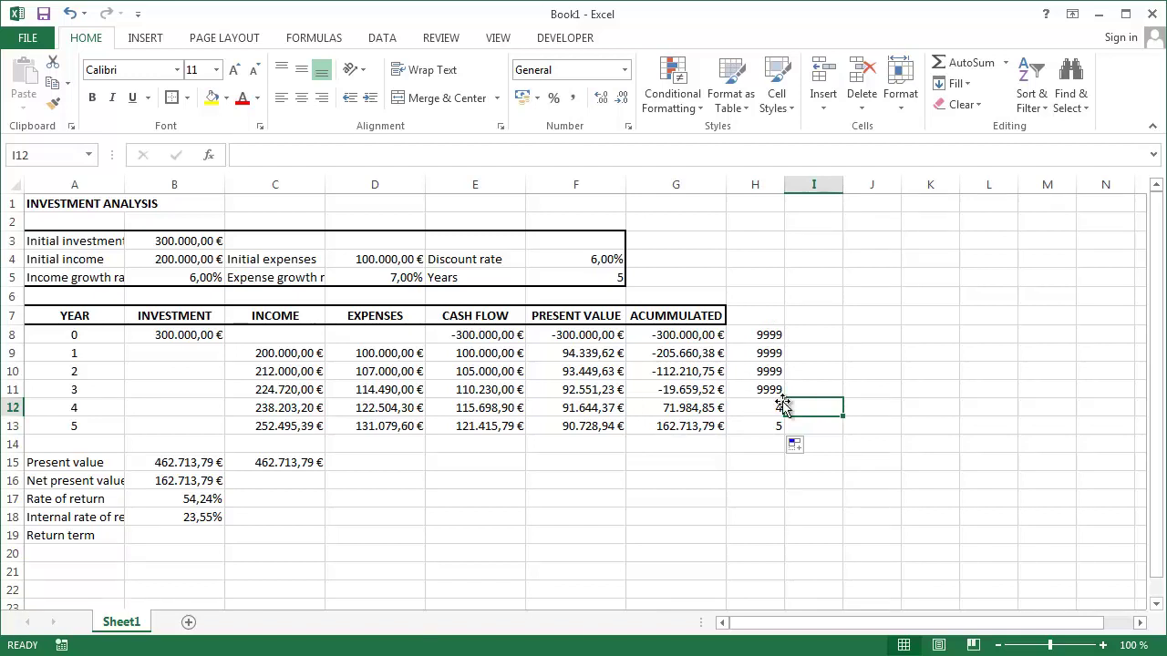
Calculate the return term in B19 with =MIN(H8:H13)
click(189, 538)
text(=)
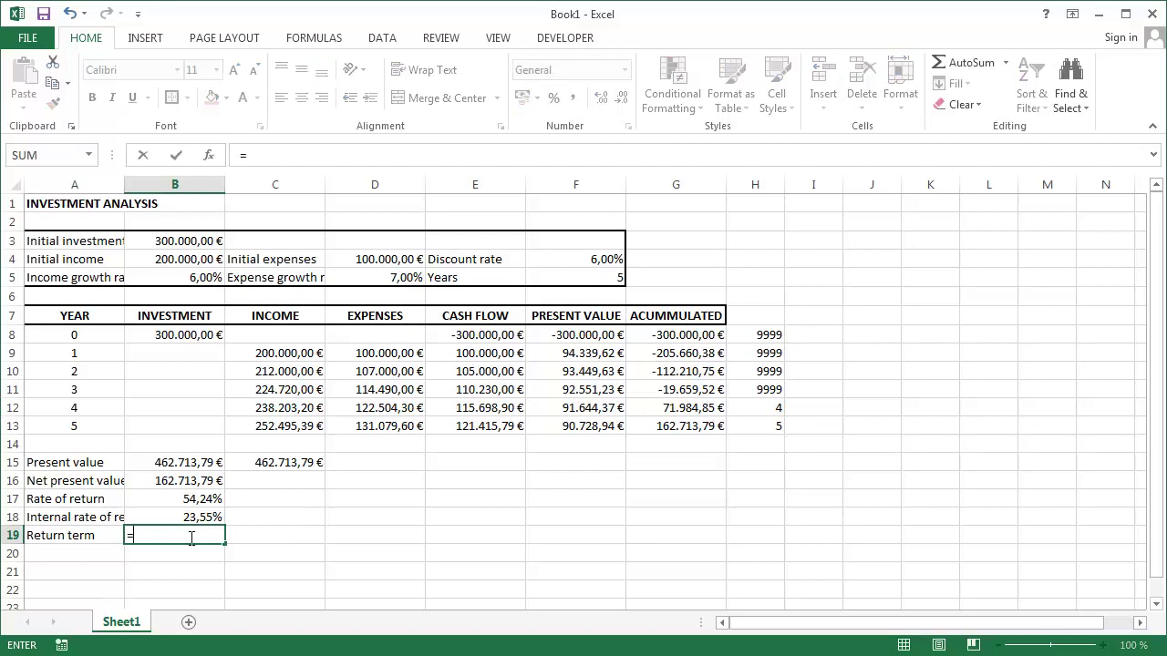
text(min()
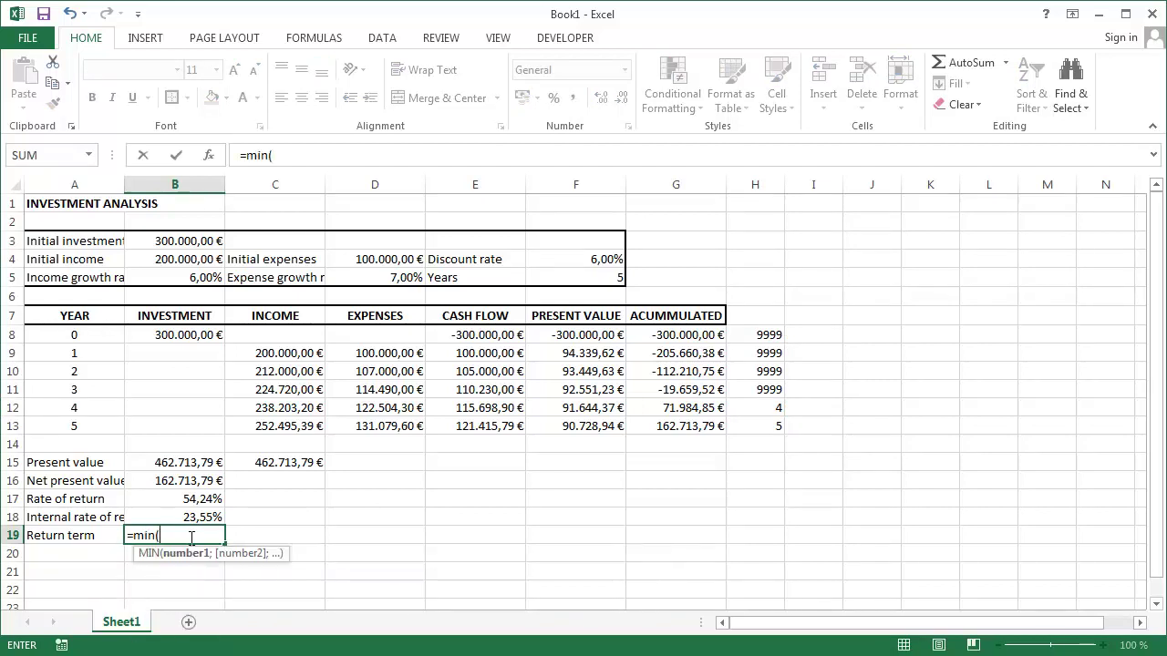
drag(748, 332, 746, 420)
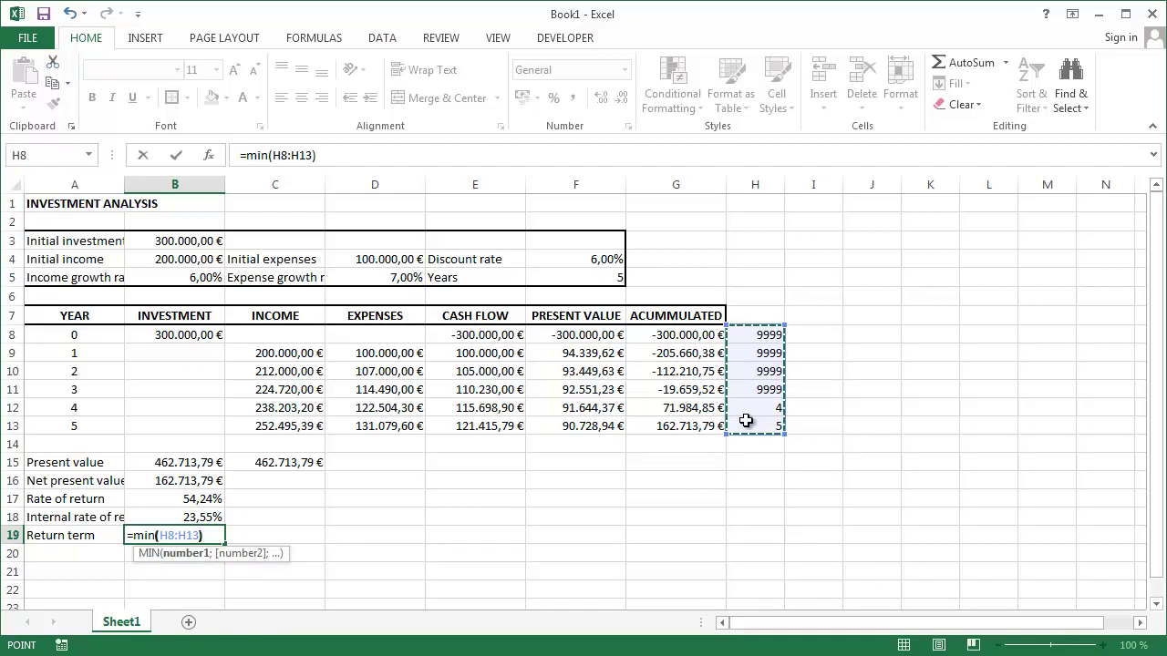
key(Return)
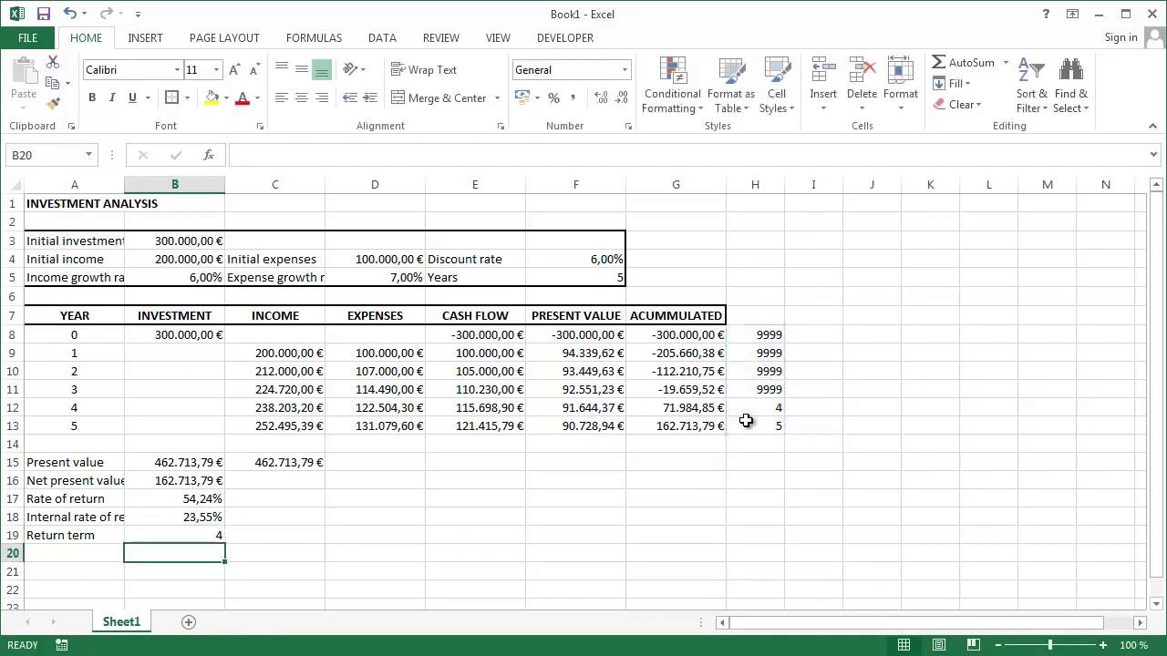
Give the results block A15:C19 outside borders and an orange fill
key(Up)
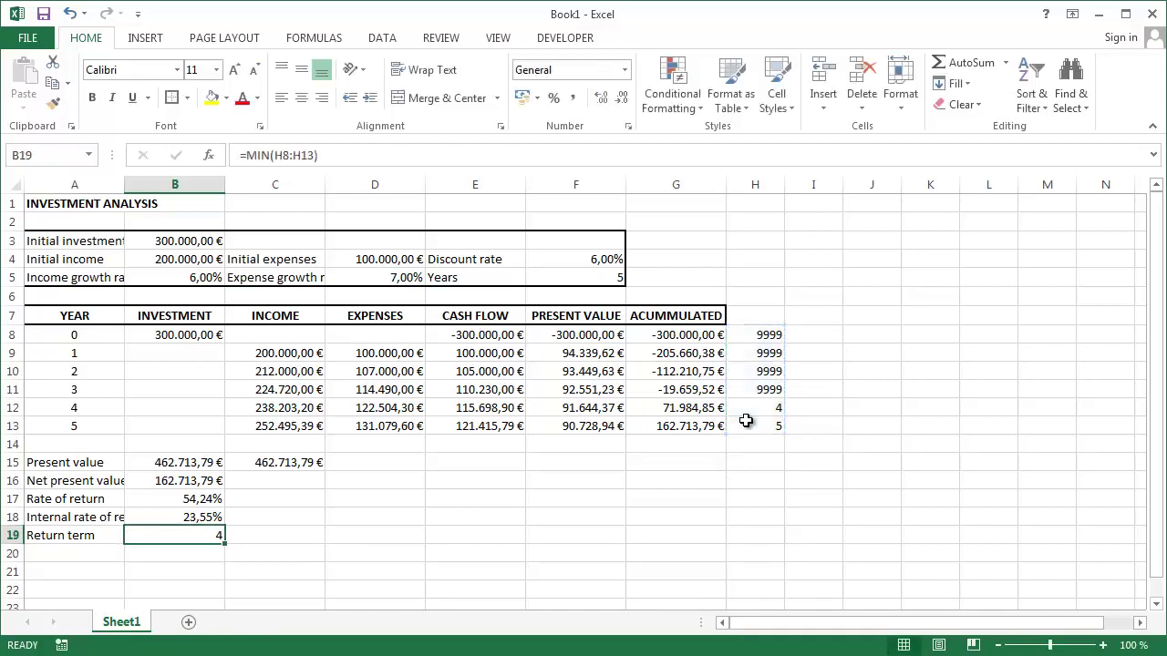
key(Up)
key(Up)
key(Up)
key(Up)
key(Left)
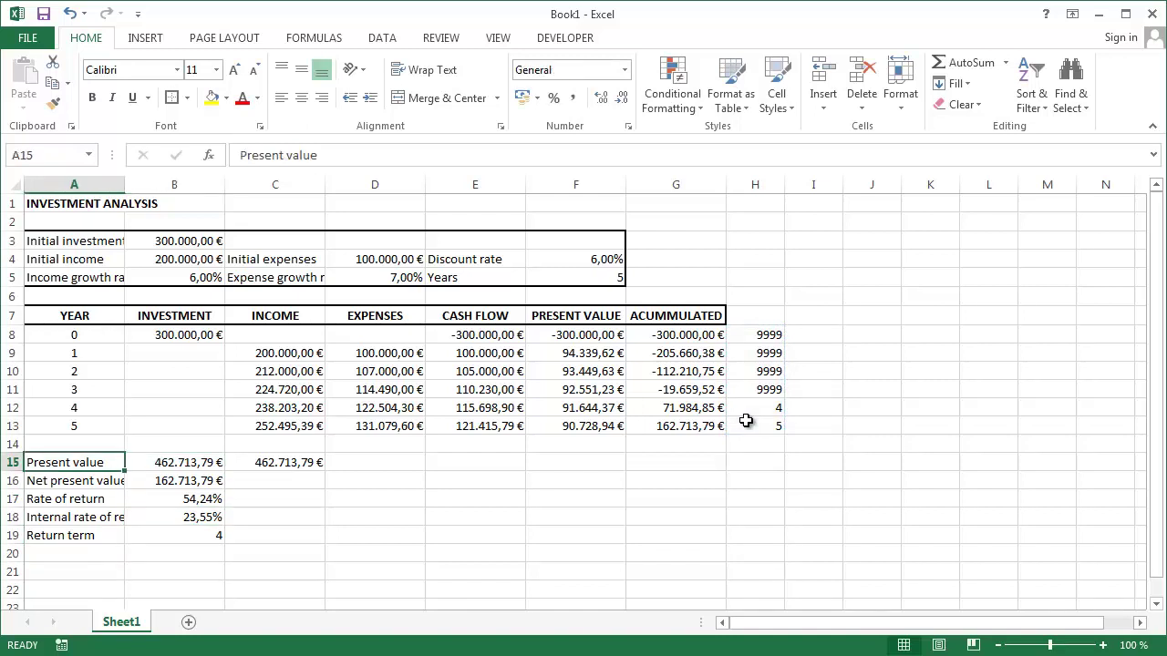
key(shift+Right)
key(shift+Right)
key(shift+Down)
key(shift+Down)
key(shift+Down)
key(shift+Down)
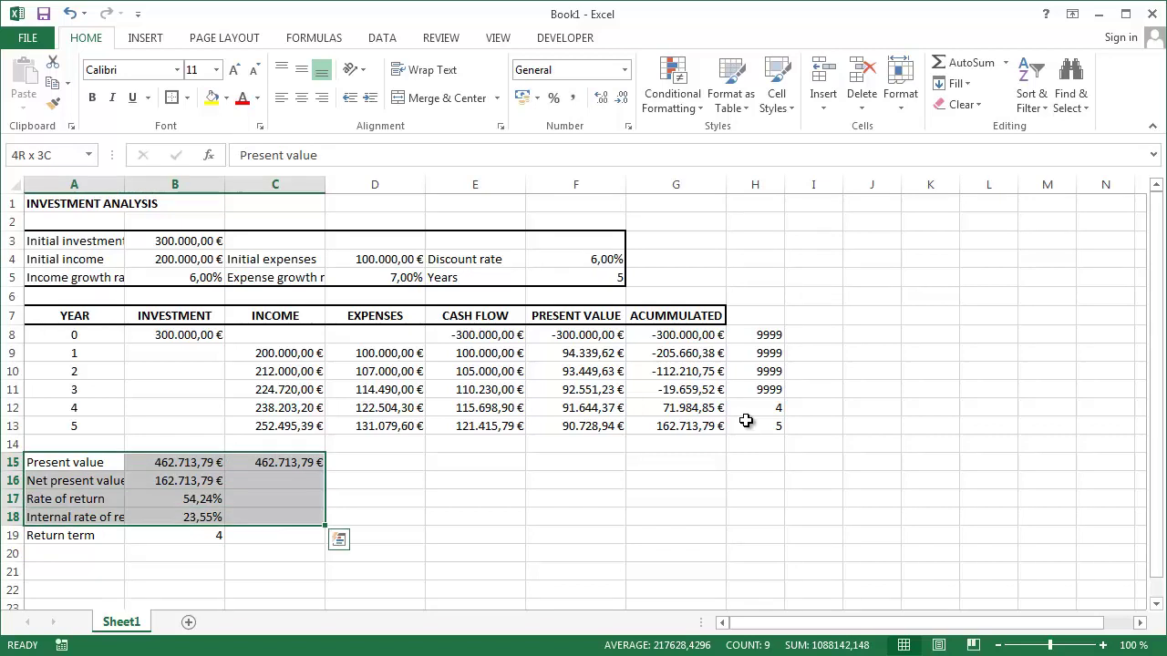
click(187, 98)
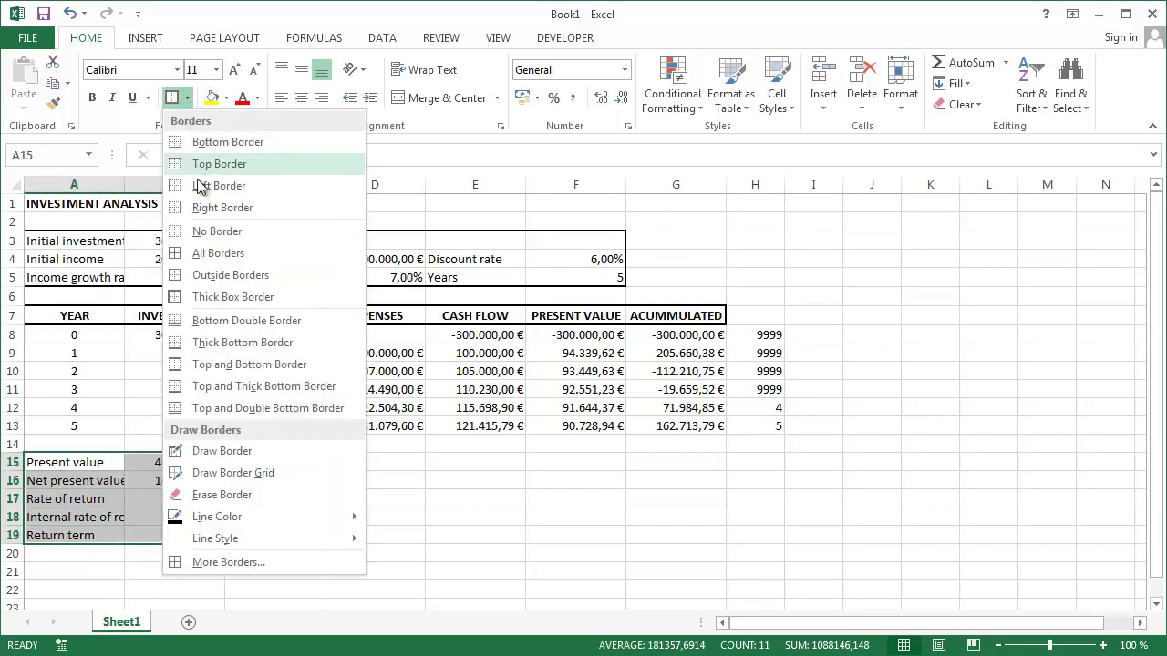
click(219, 272)
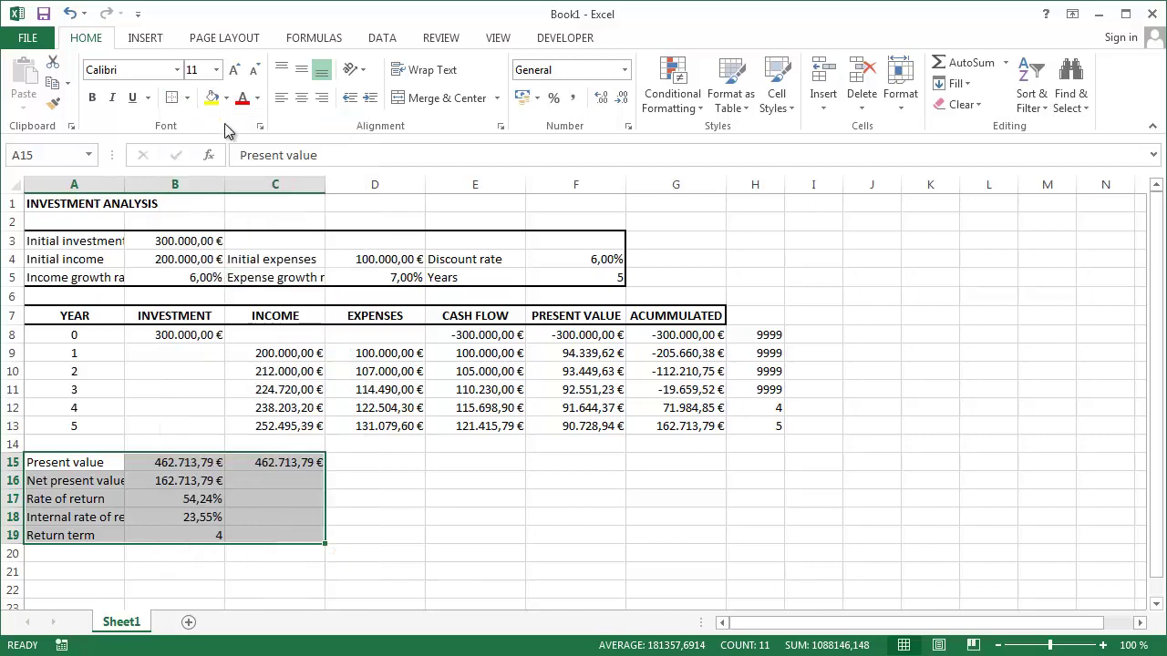
click(226, 100)
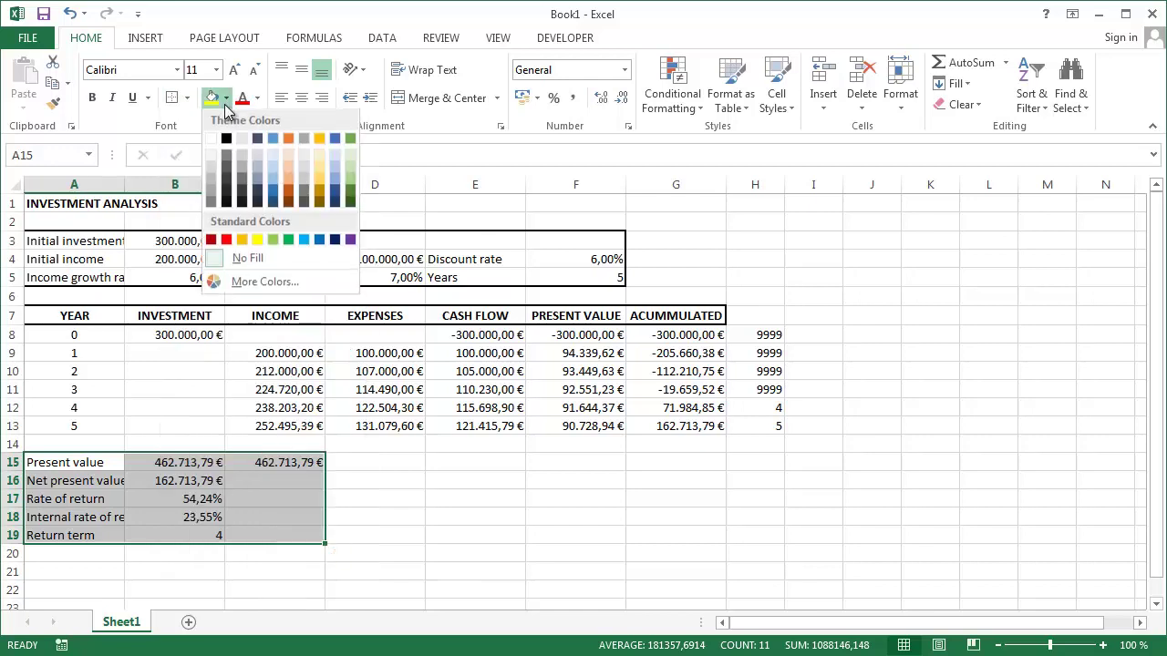
click(242, 242)
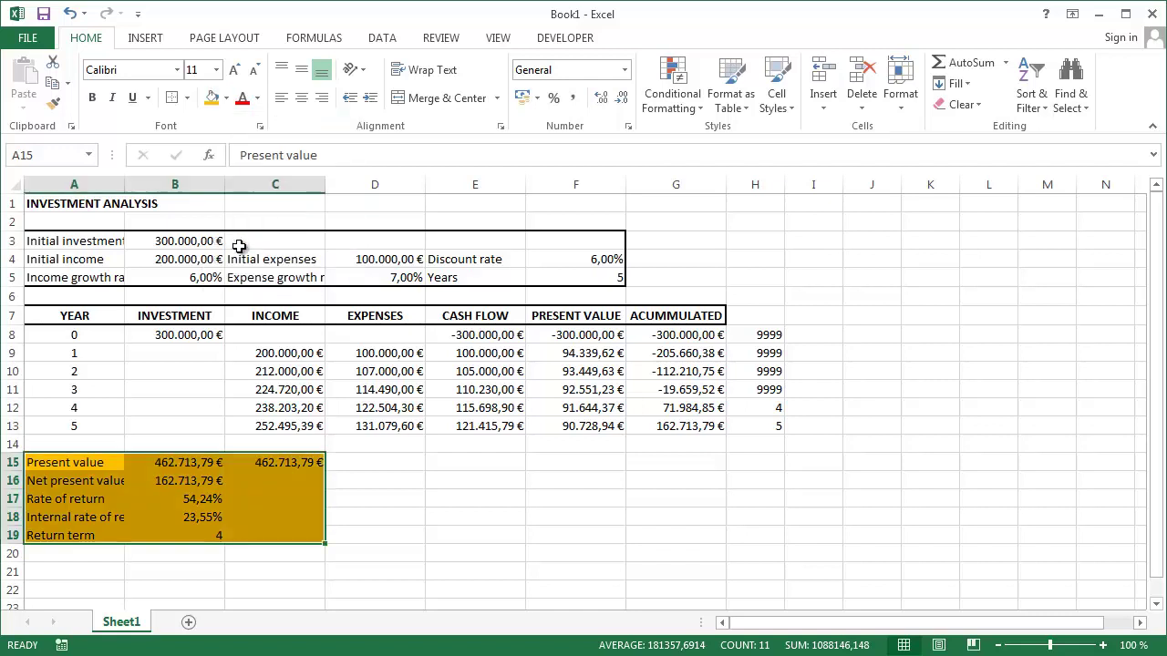
Fill the input value cells B3:B5, D4:D5 and F4:F5 with the lightest theme blue
drag(170, 243, 173, 273)
ctrl+drag(370, 263, 372, 276)
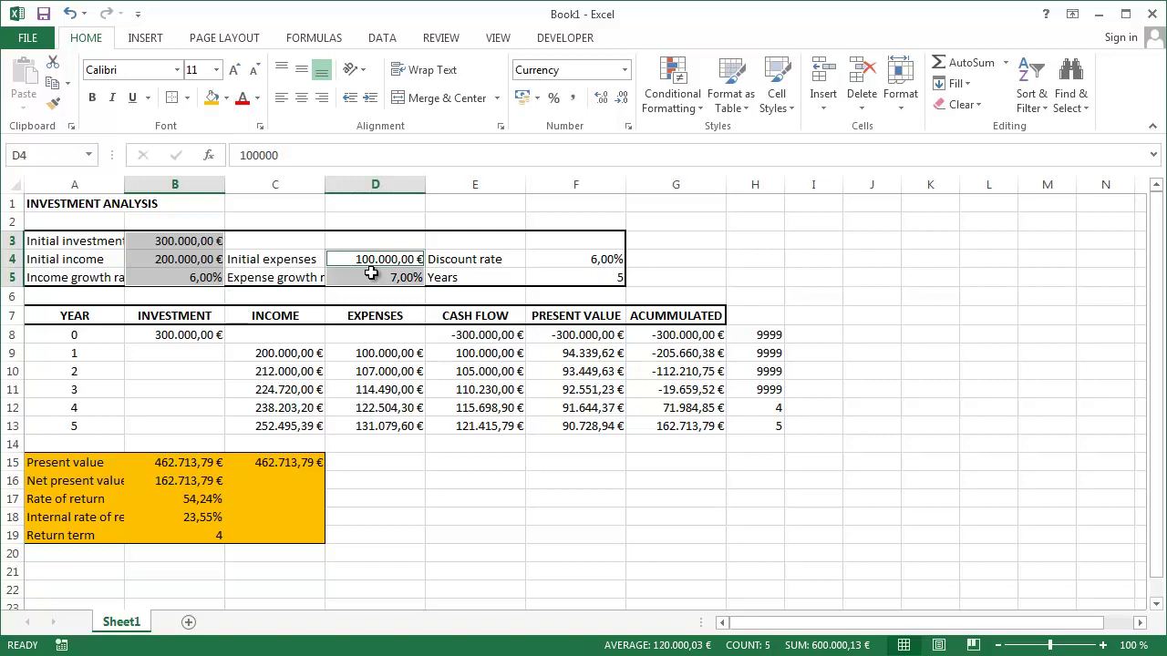
ctrl+drag(593, 263, 592, 279)
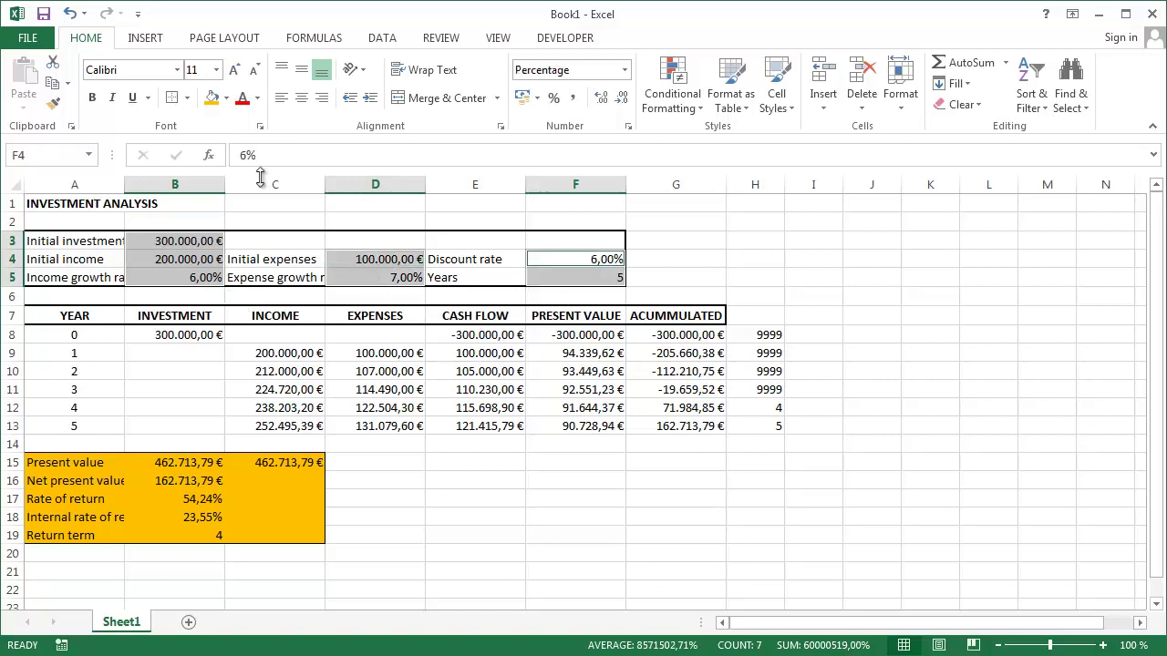
click(227, 98)
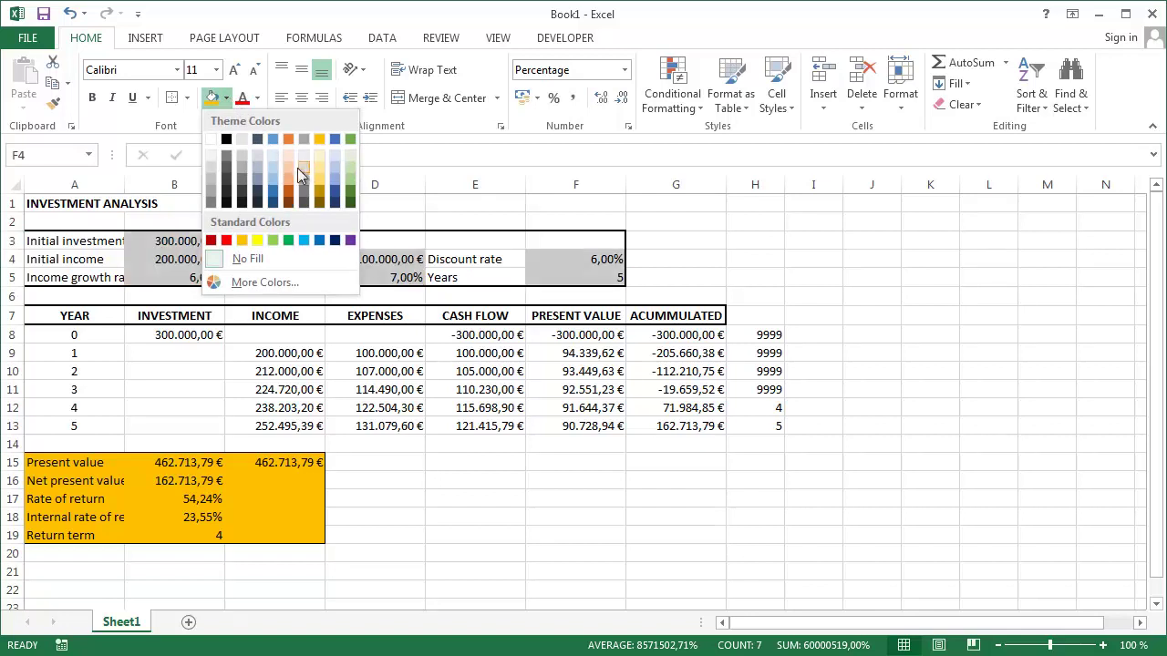
click(275, 157)
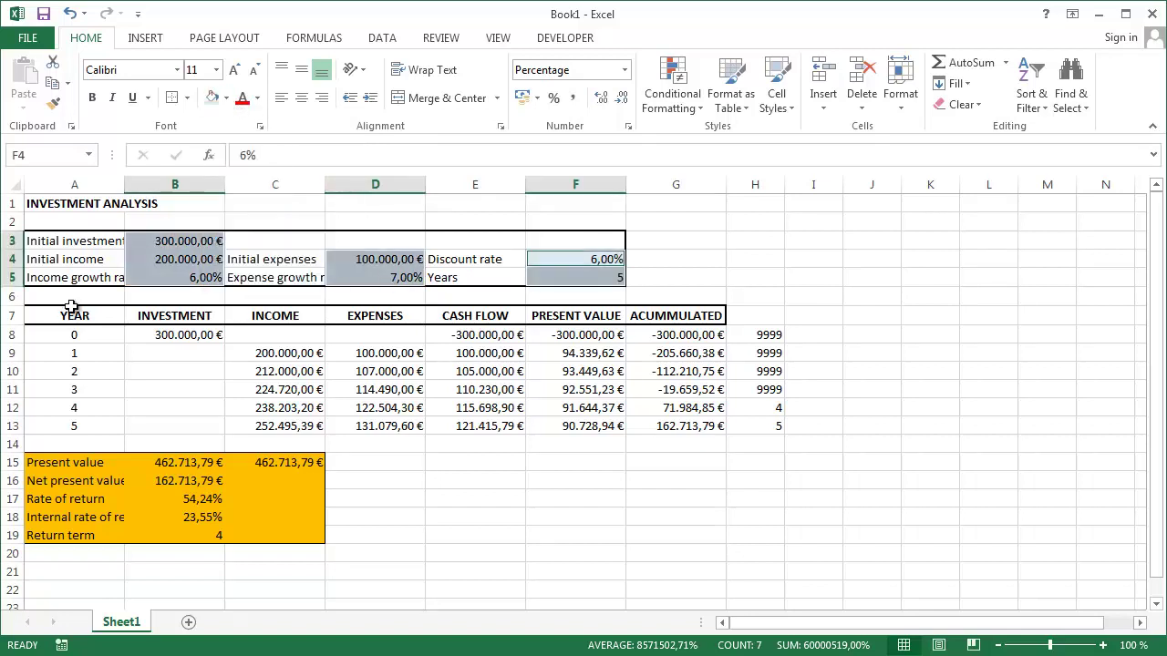
Fill the cash flow table's header row A7:G7 with the lightest theme green
drag(69, 315, 644, 321)
click(226, 98)
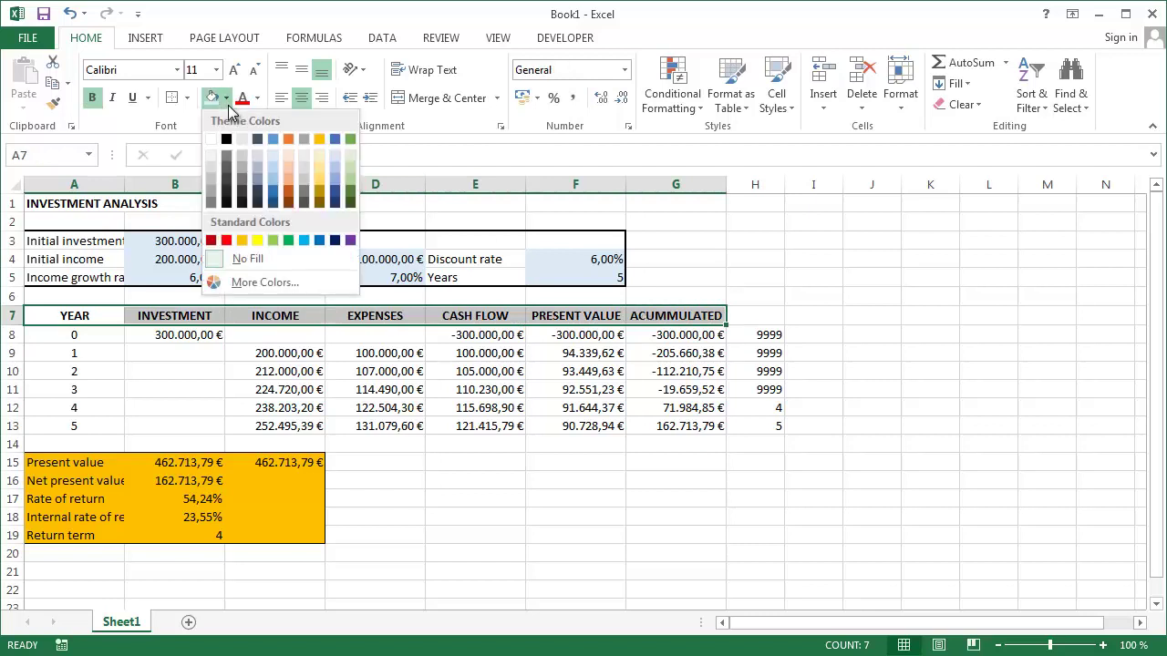
click(350, 155)
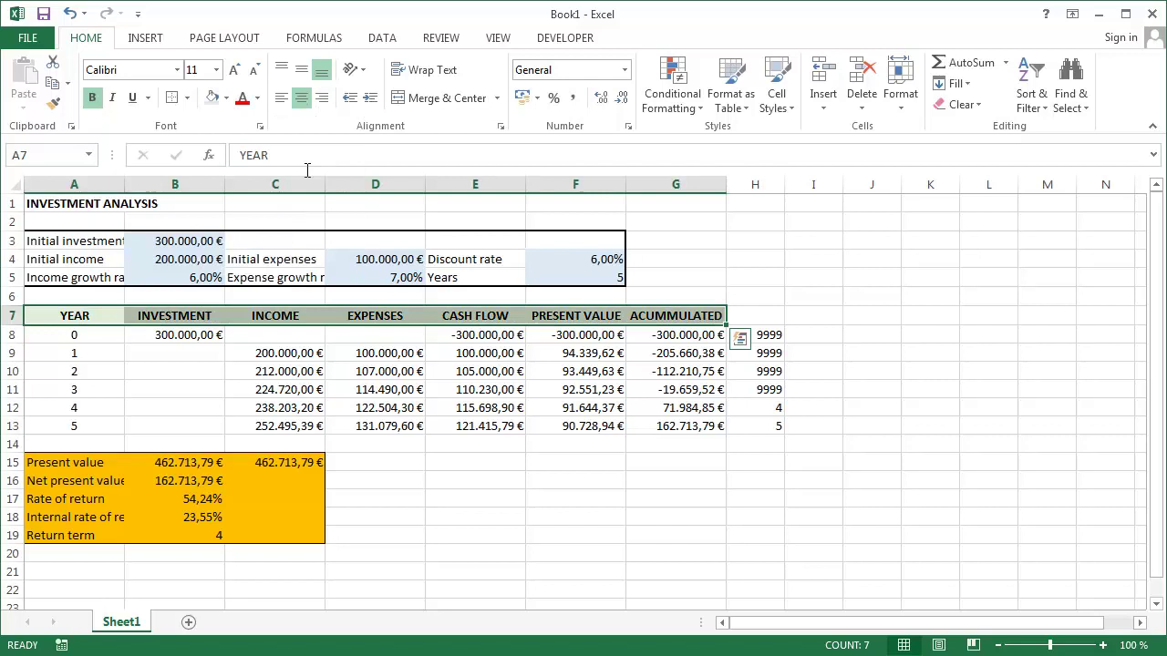
click(41, 203)
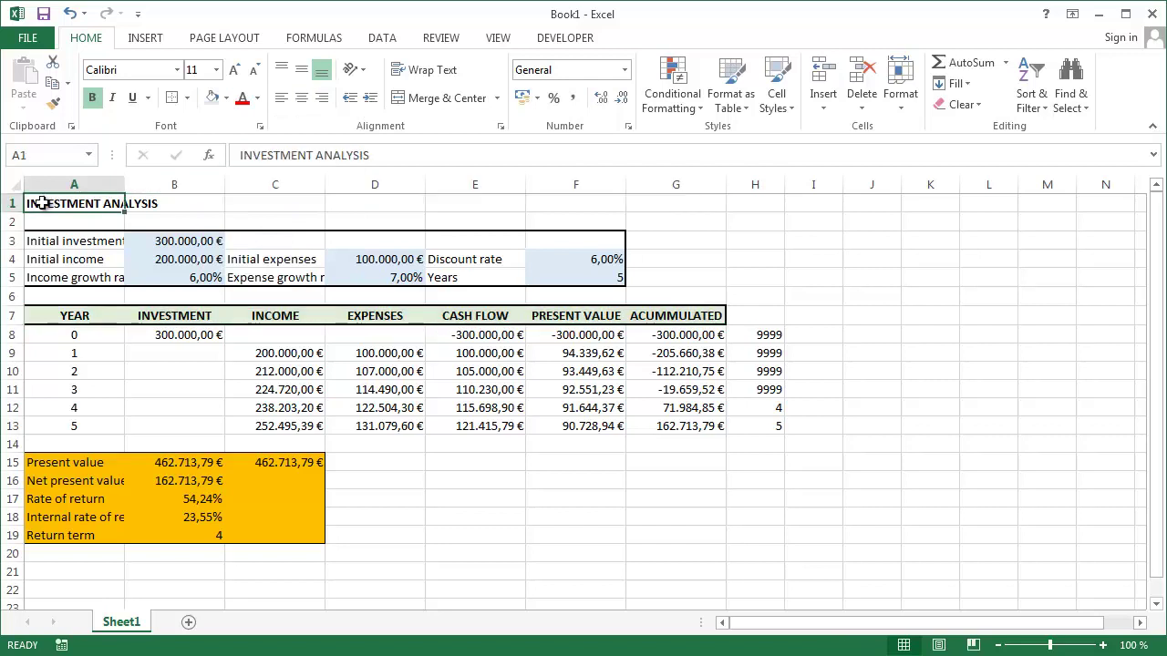